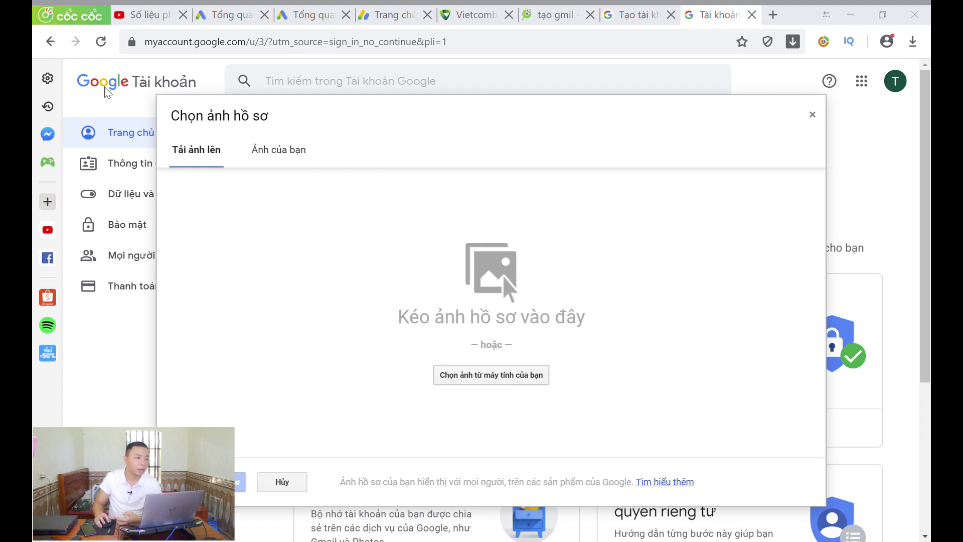
Step: Close the profile photo picker without choosing a photo
key("Escape")
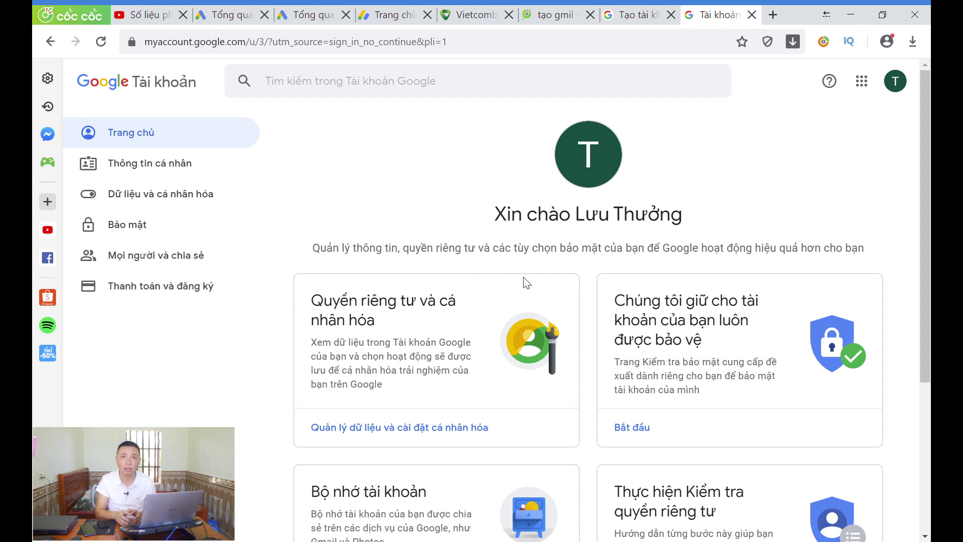
Step: Start 2-Step Verification setup under Security and confirm the account password
left_click(156, 224)
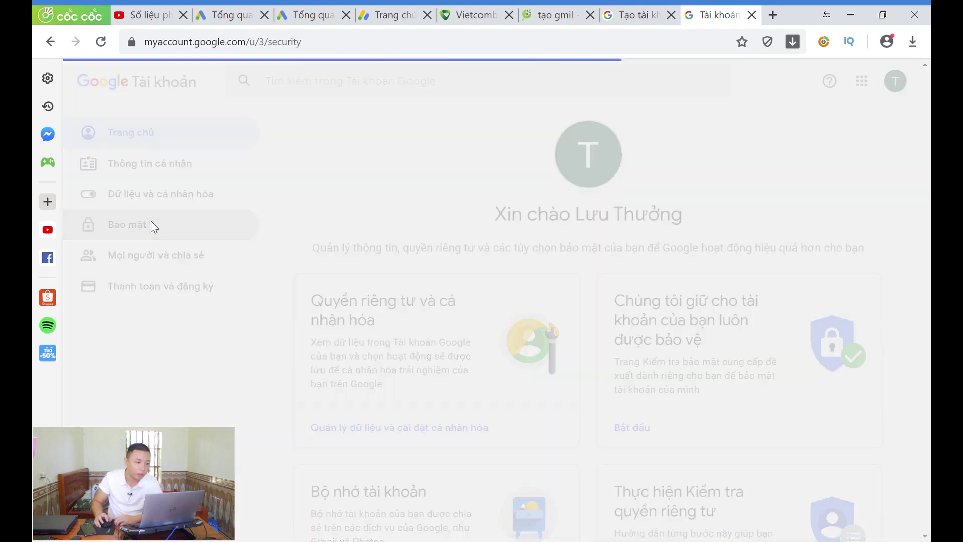
scroll(557, 339, "down", 3)
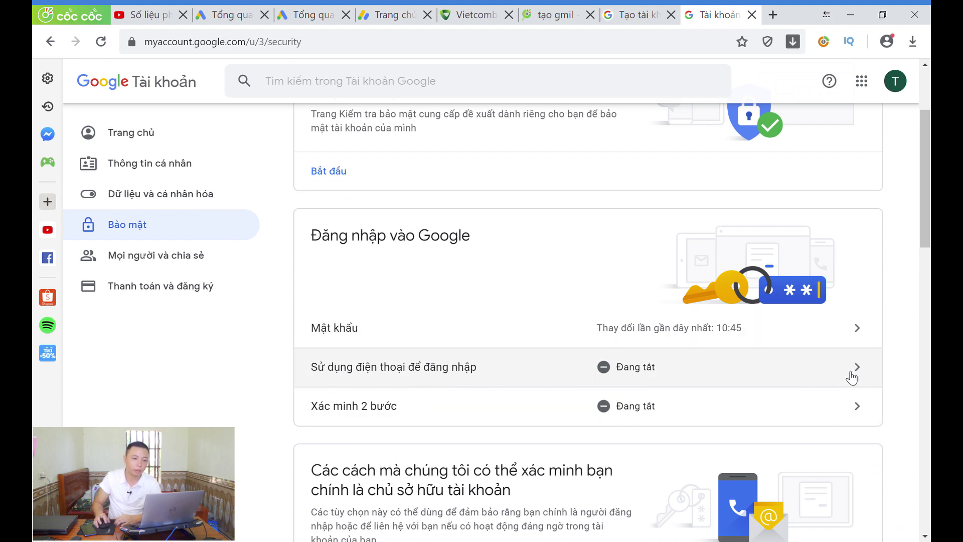
left_click(853, 405)
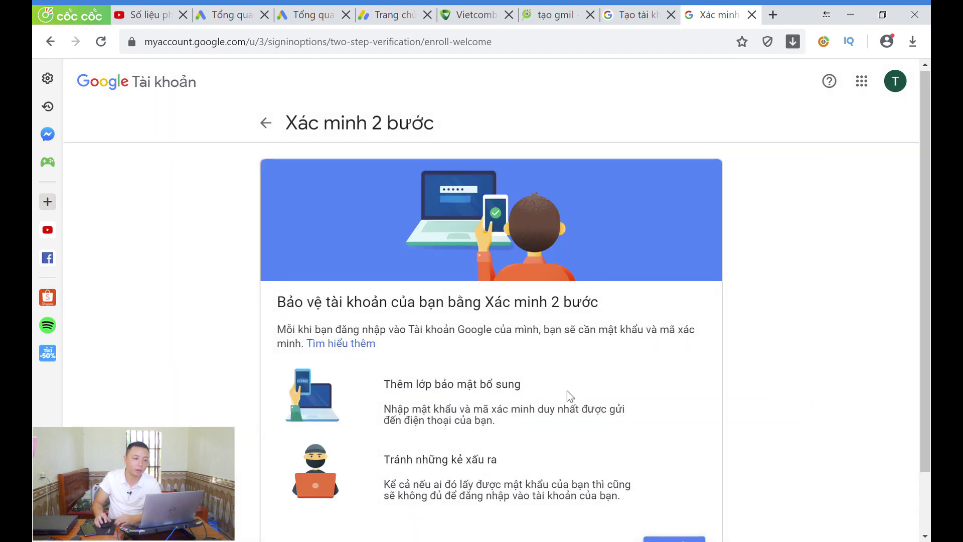
scroll(567, 392, "down", 2)
left_click(686, 478)
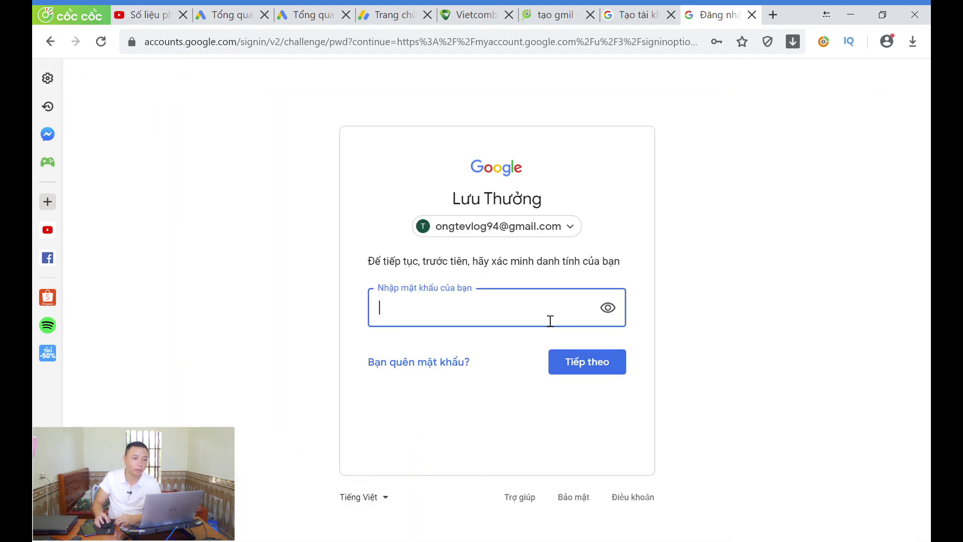
left_click(605, 373)
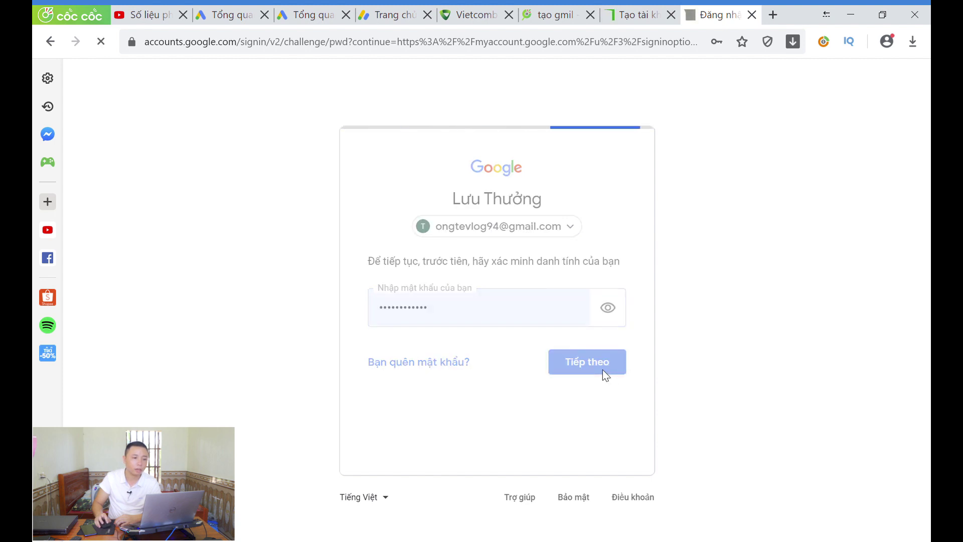
Step: Add the phone number, confirm the texted code, turn on 2-Step Verification, and open a new tab
left_click(376, 370)
key("ctrl+v")
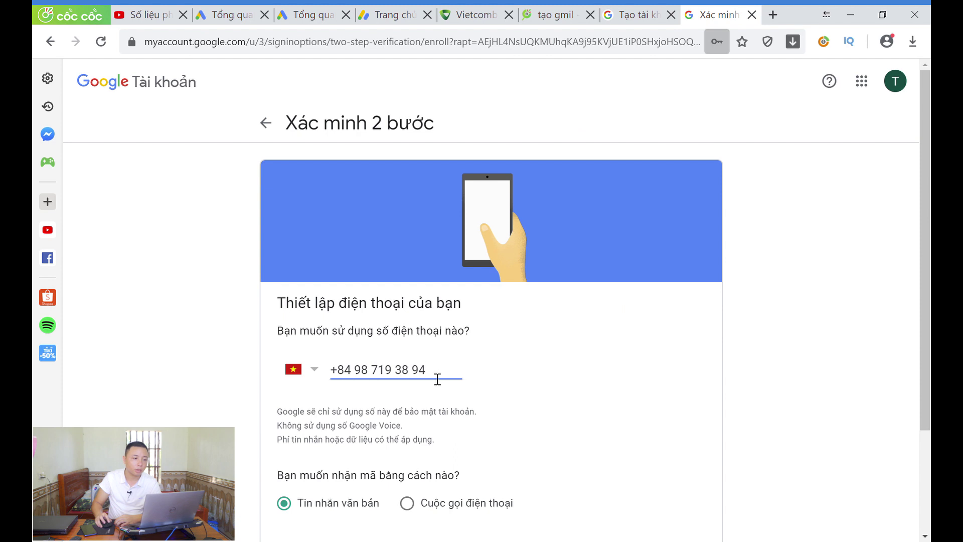
scroll(567, 400, "down", 3)
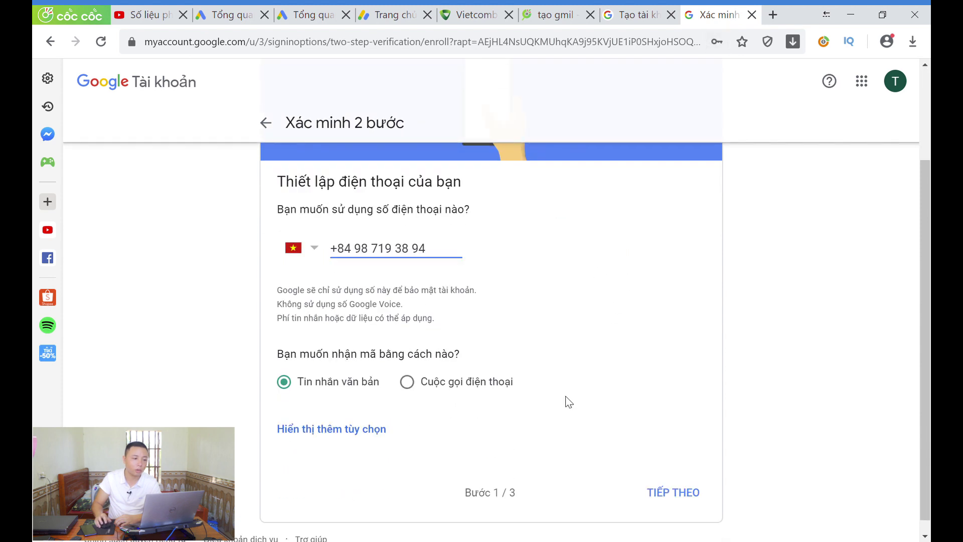
left_click(683, 489)
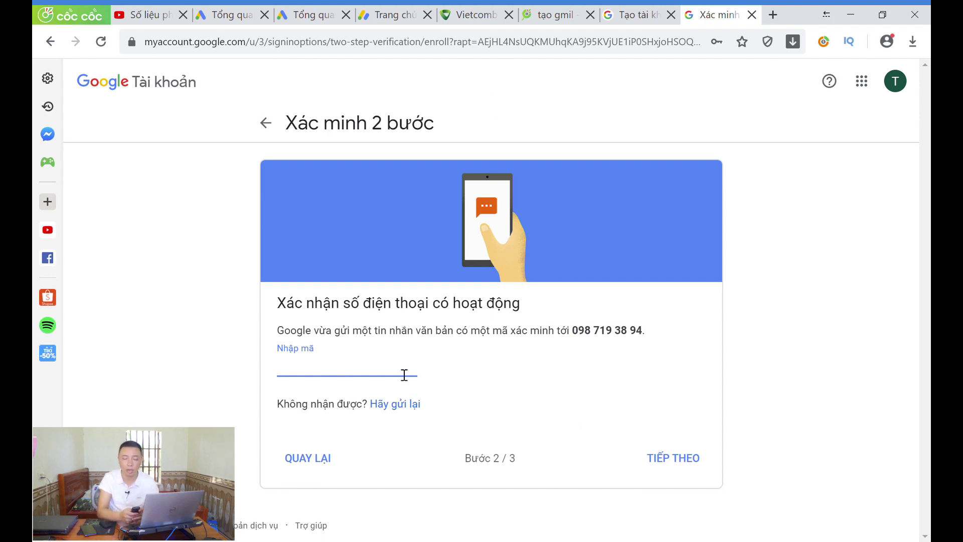
left_click(672, 460)
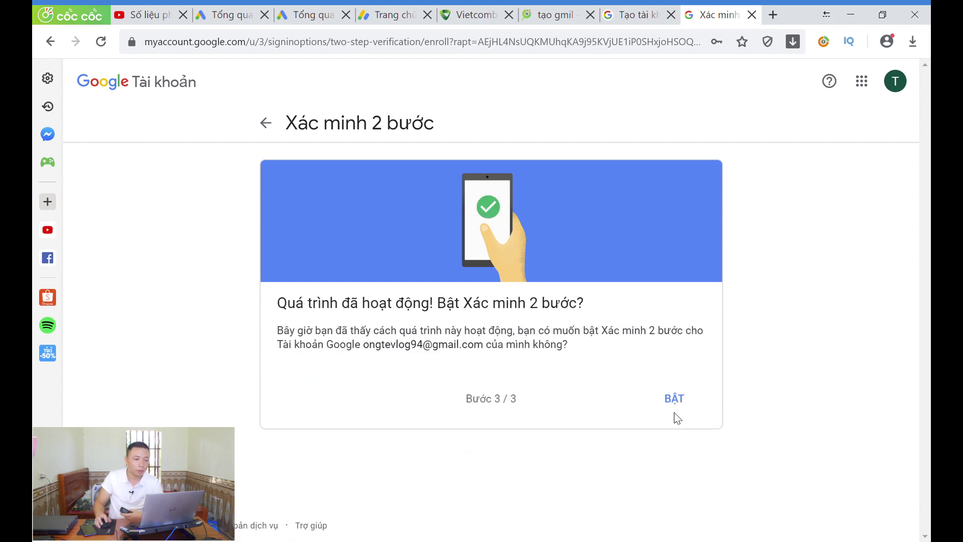
left_click(678, 404)
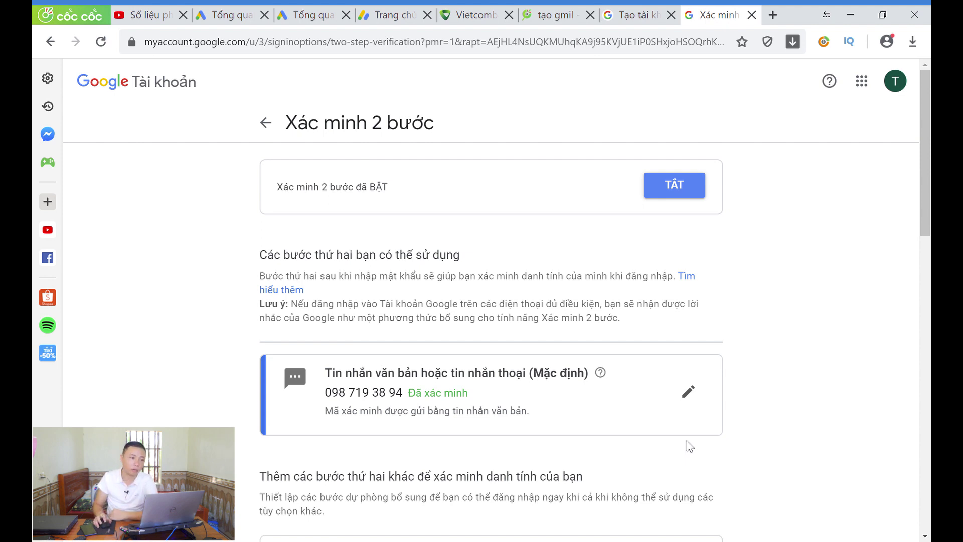
left_click(773, 16)
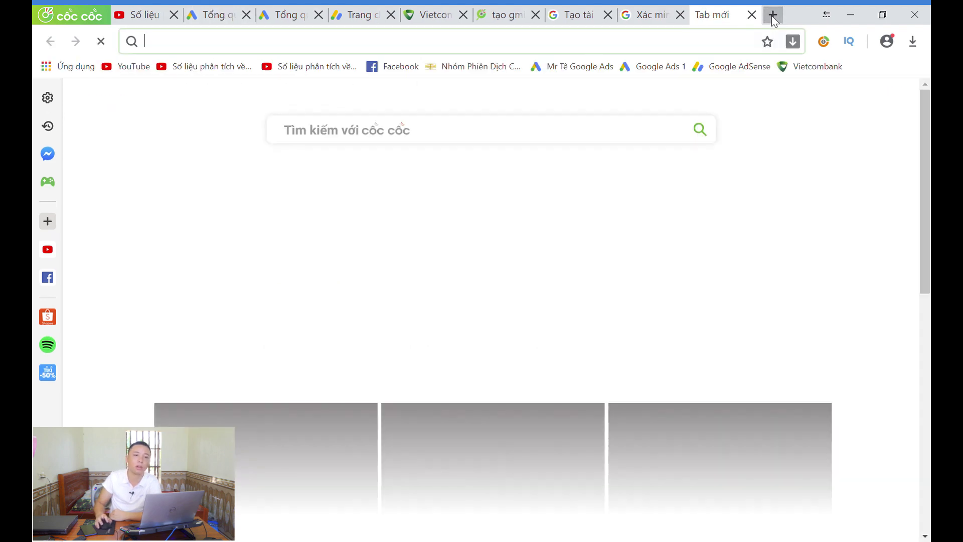
Step: Open YouTube, sign in with the saved account and password, and enter the texted two-step code
left_click(122, 69)
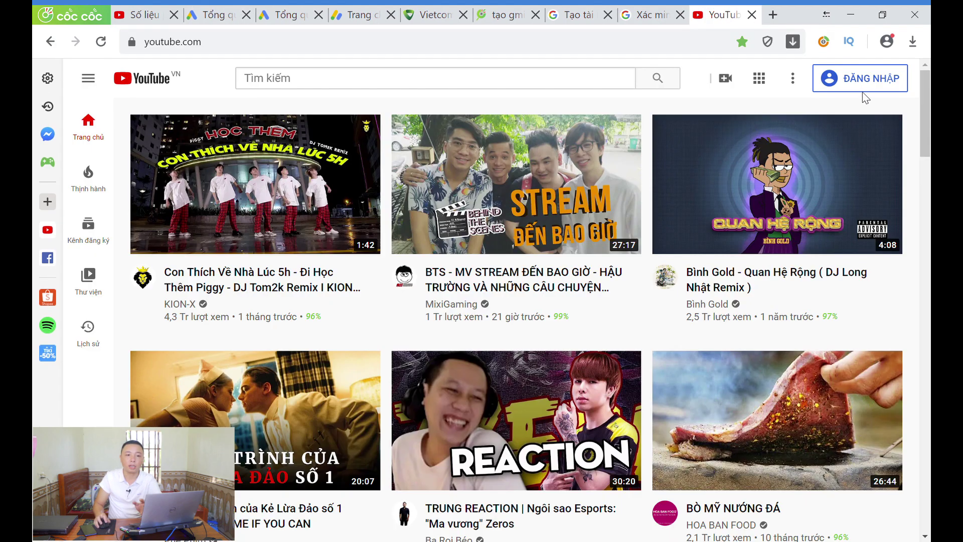
left_click(863, 75)
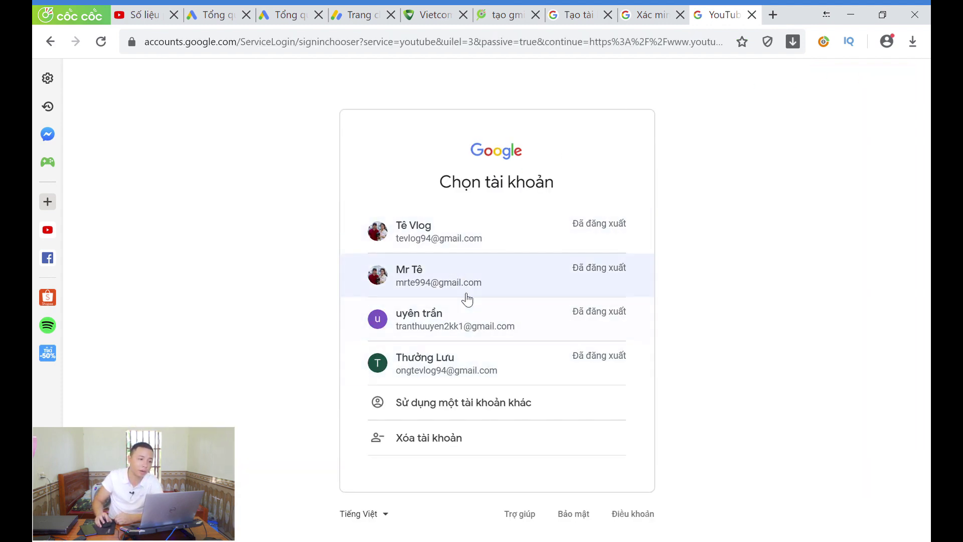
left_click(461, 378)
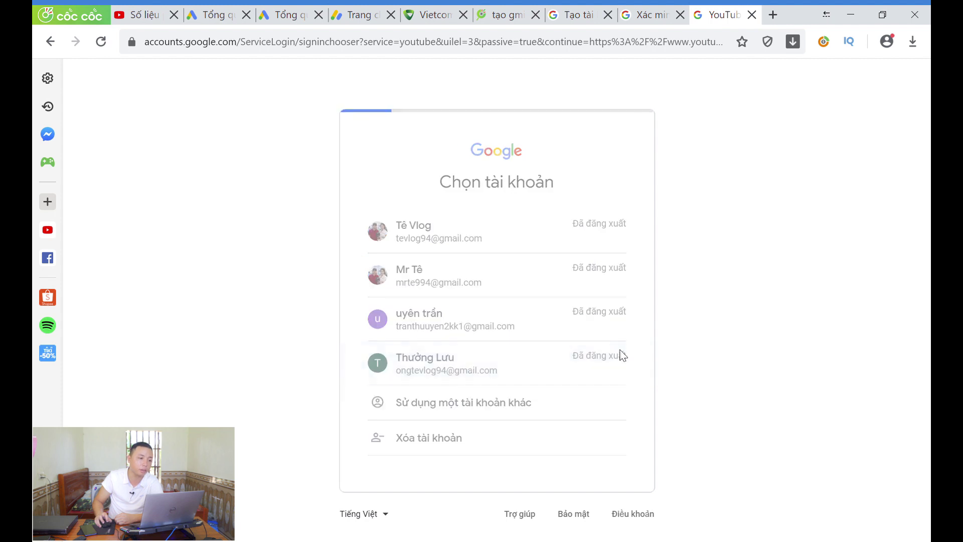
left_click(576, 338)
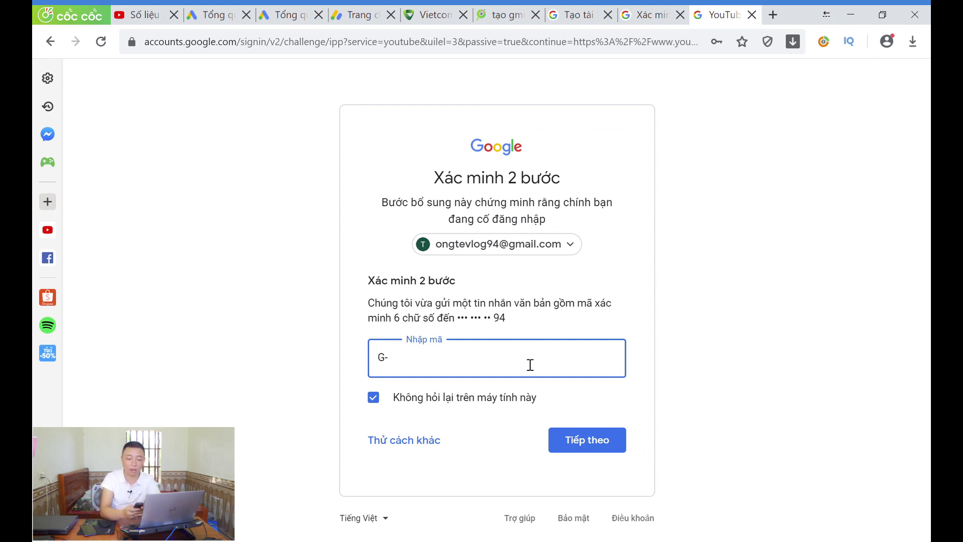
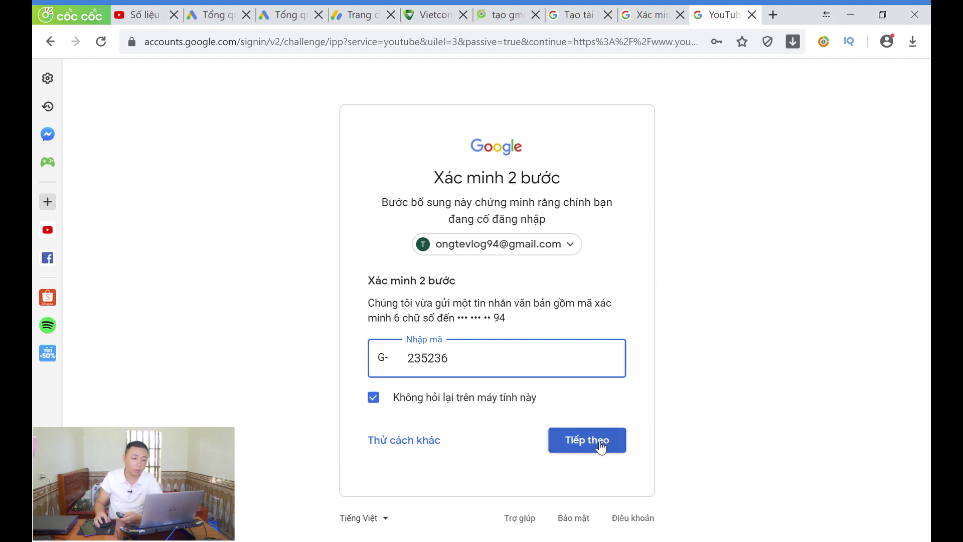
left_click(595, 440)
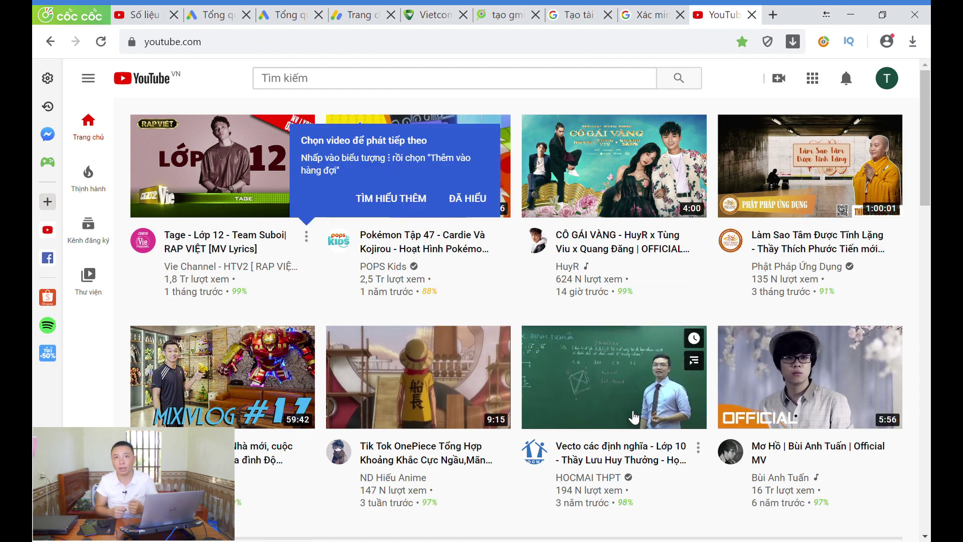
Step: Create a YouTube channel via Tạo kênh, choosing 'Sử dụng tên của bạn' for the account's own name
left_click(887, 78)
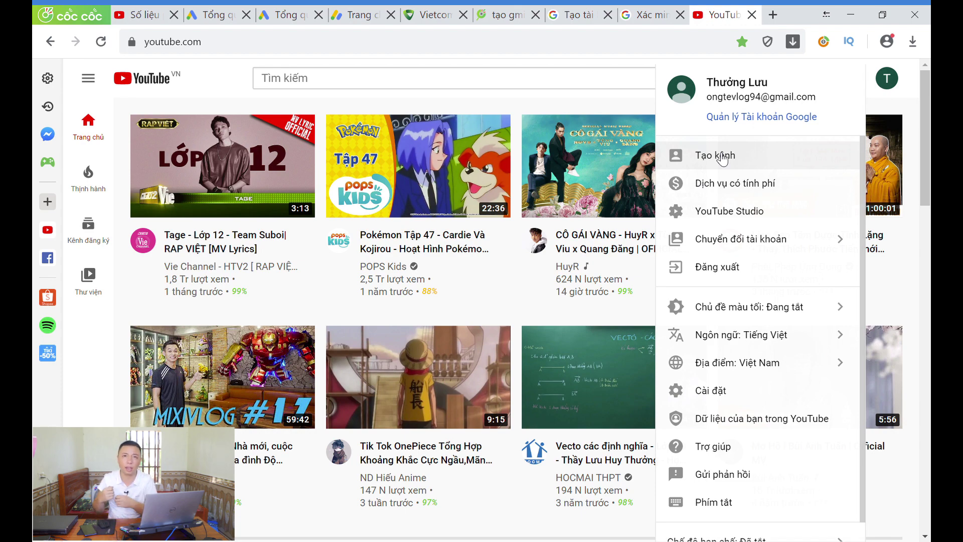
left_click(722, 159)
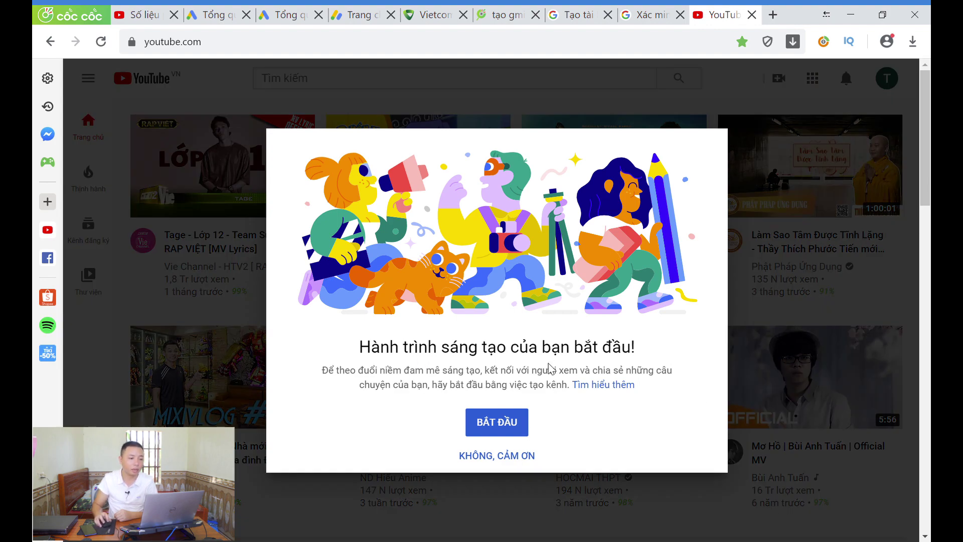
left_click(519, 426)
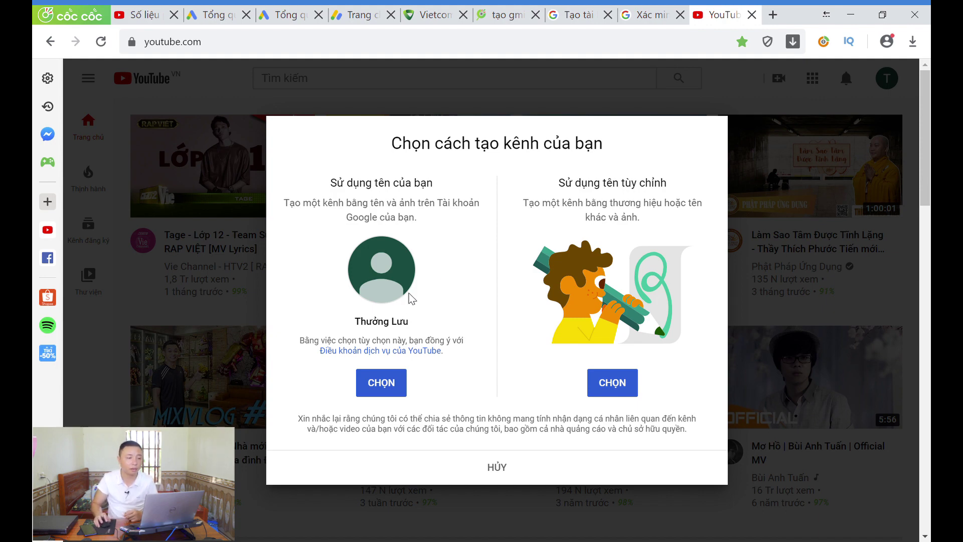
left_click(373, 386)
scroll(597, 391, "down", 3)
scroll(596, 391, "down", 3)
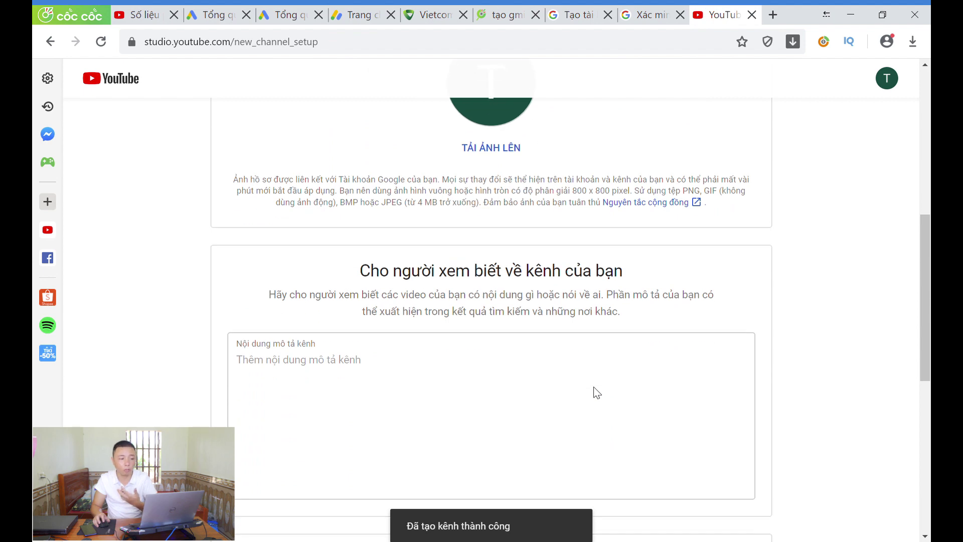
scroll(597, 386, "up", 8)
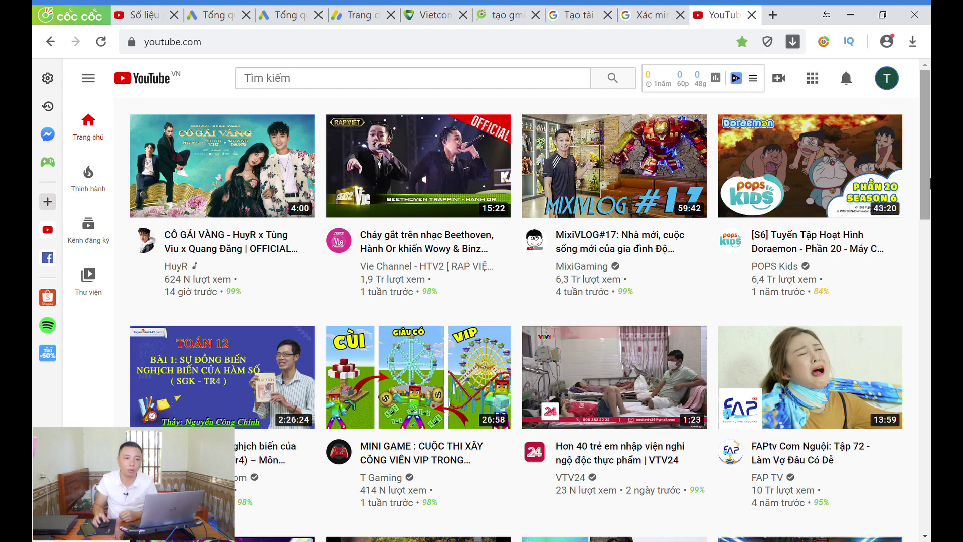
Step: Go from YouTube account settings to the 'Chỉnh sửa trên Google' link for the channel name
left_click(890, 85)
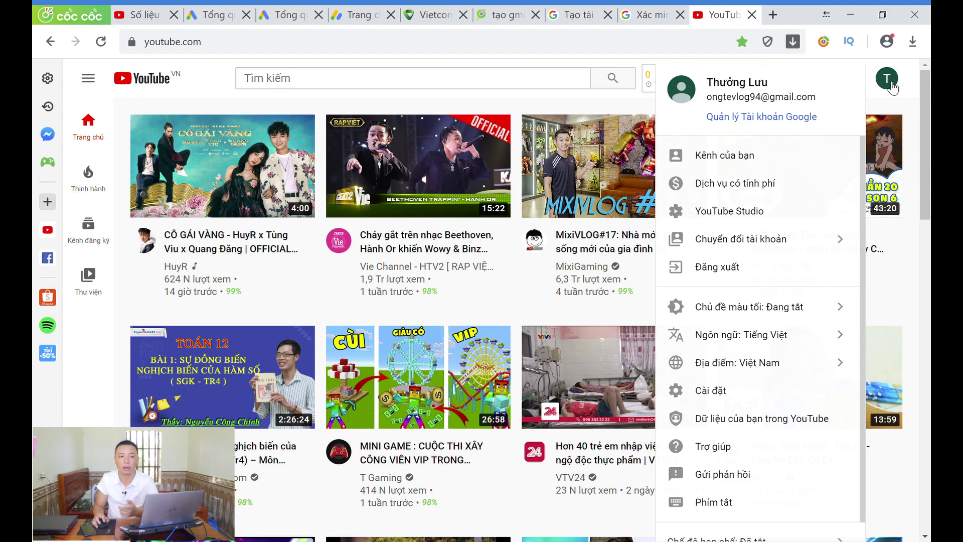
left_click(748, 391)
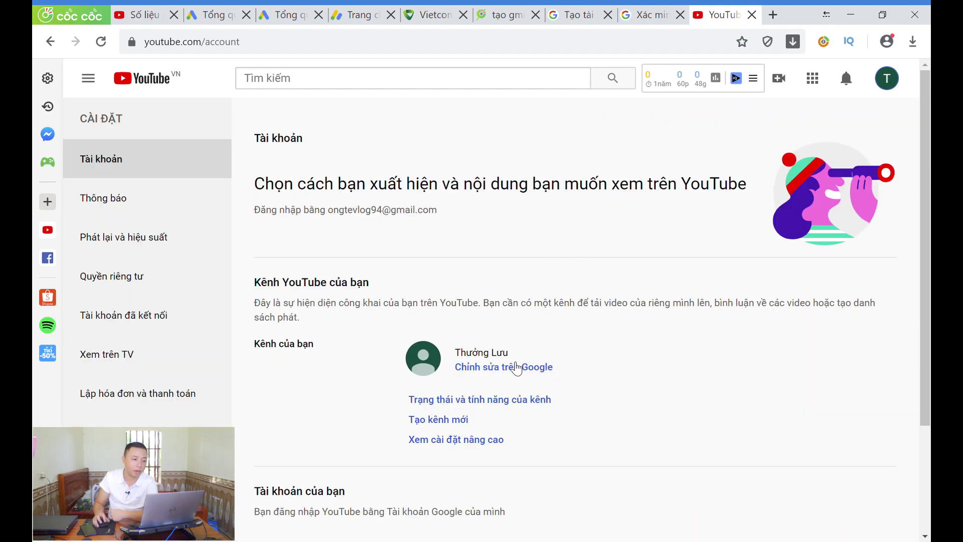
left_click_drag(570, 367, 466, 374)
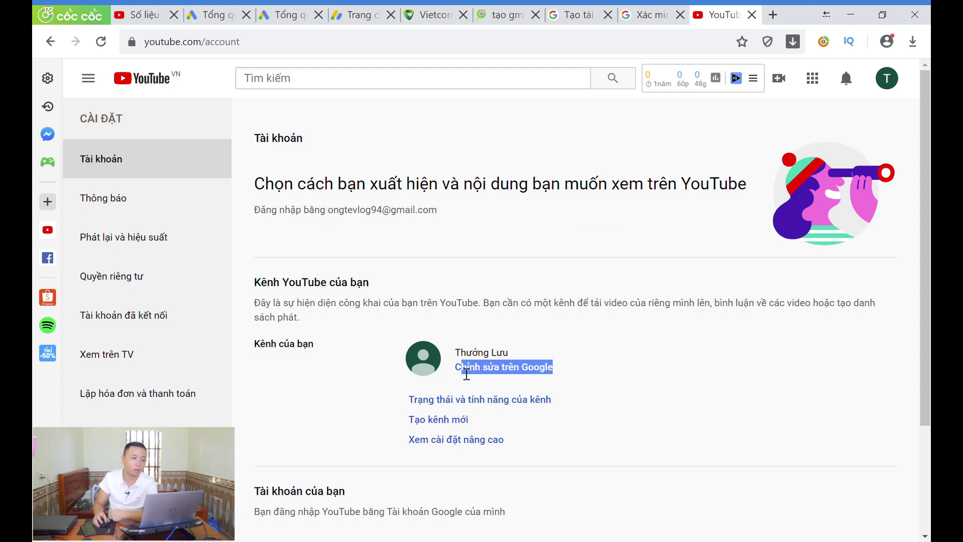
left_click(602, 368)
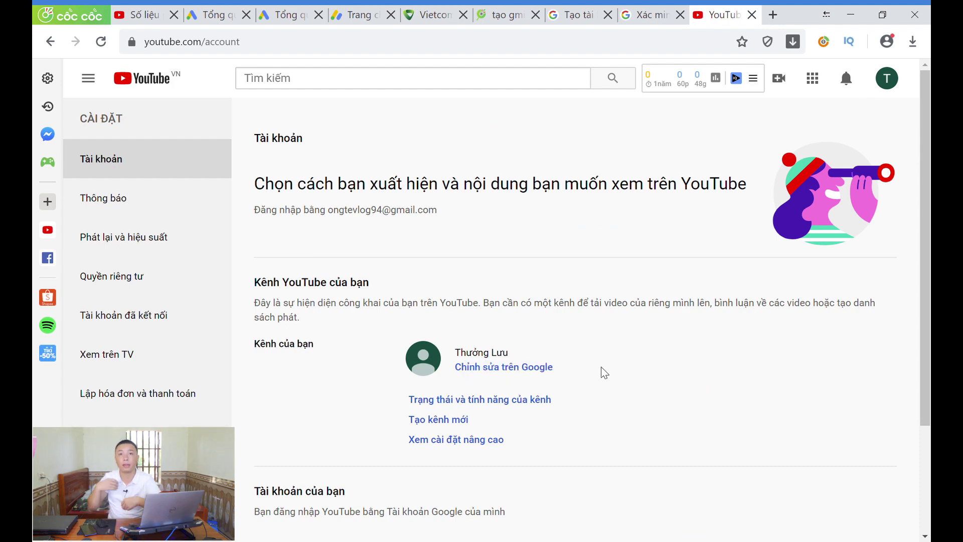
left_click(531, 370)
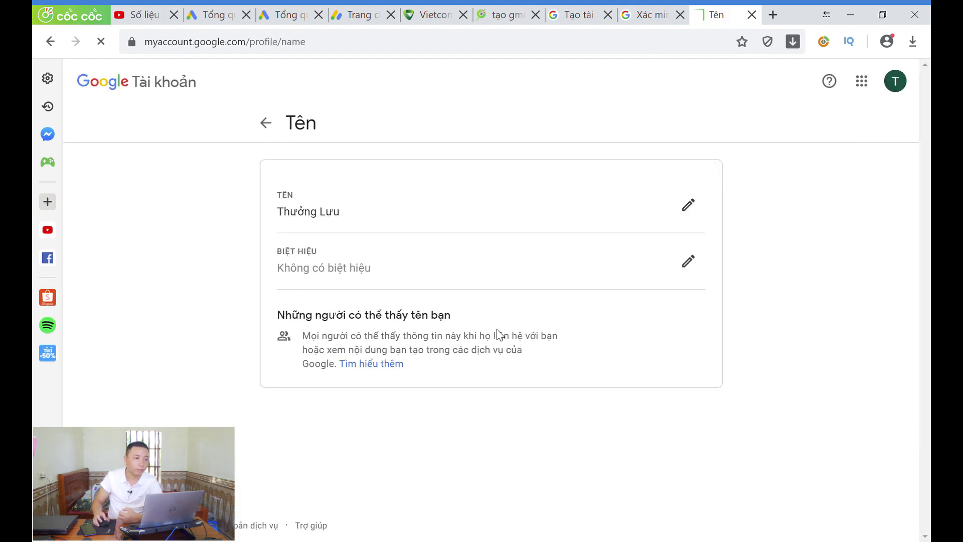
Step: Set the account's first name to 'Ông Tê' and last name to 'Vlog', and save
left_click(695, 215)
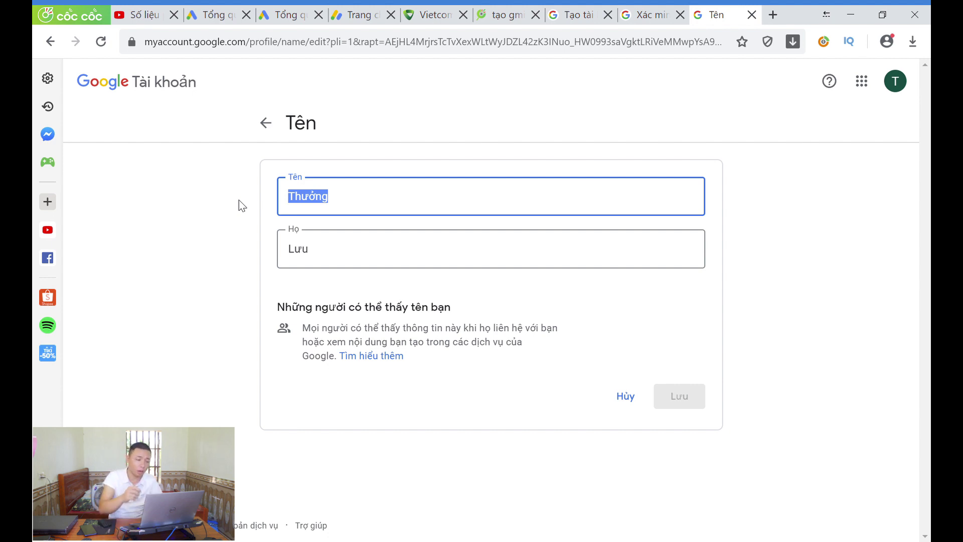
type("Ông Tê")
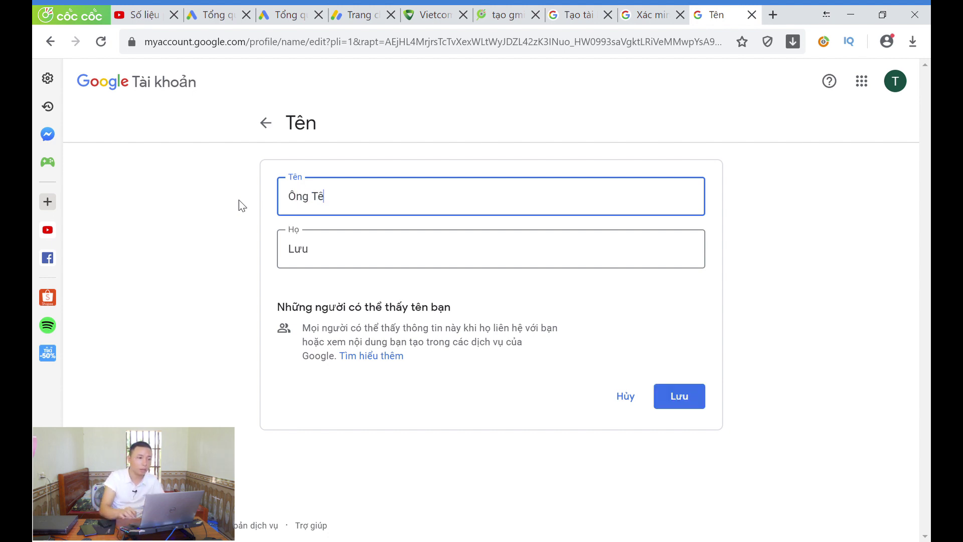
left_click(327, 250)
key("BackSpace")
key("BackSpace")
key("BackSpace")
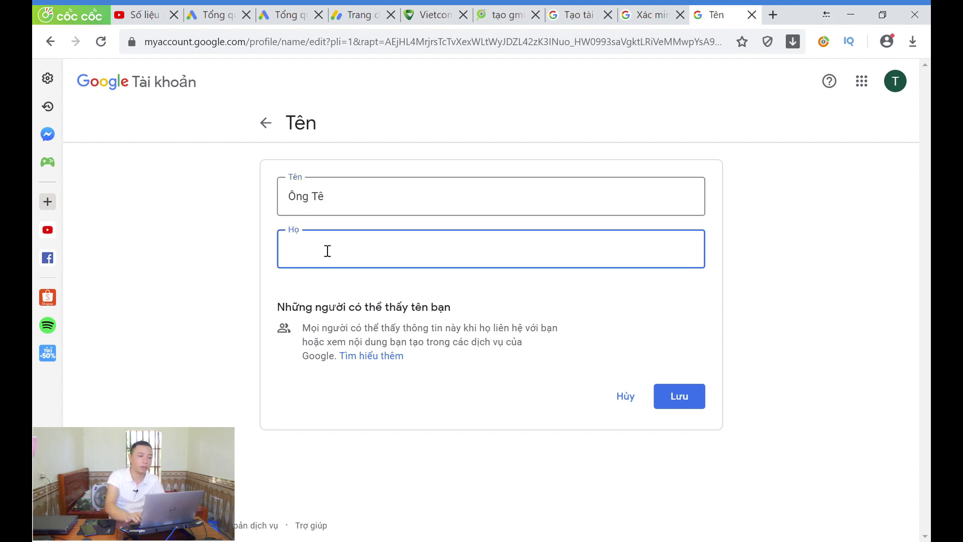
type("Vlog")
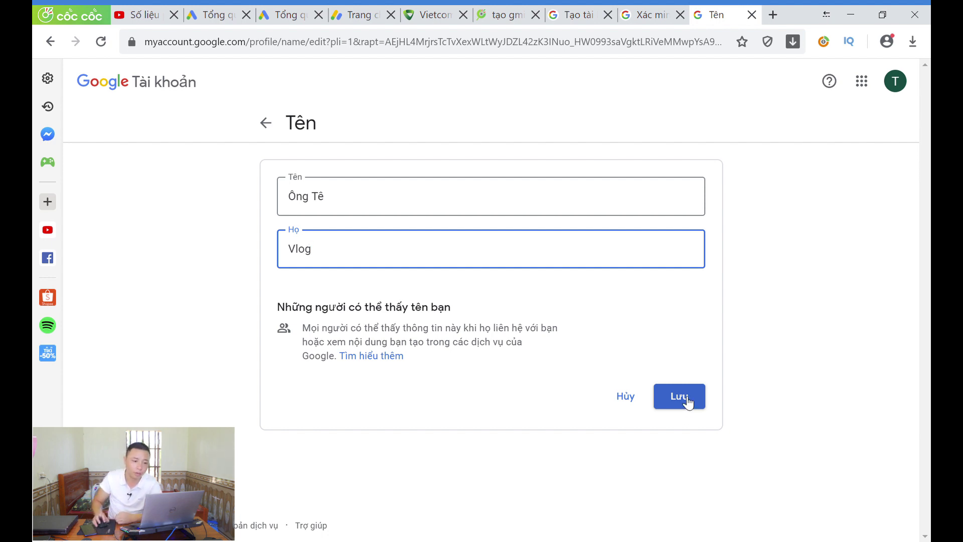
left_click(683, 400)
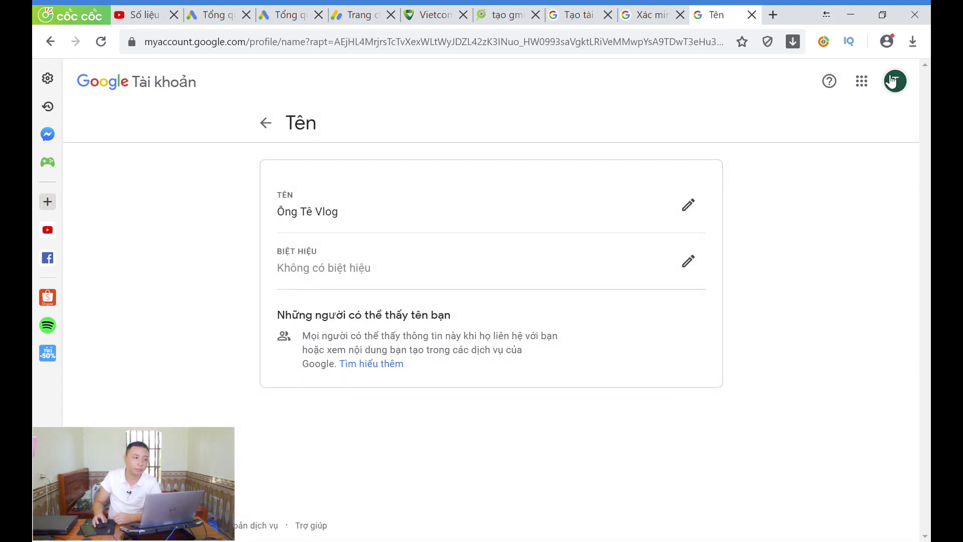
left_click(264, 122)
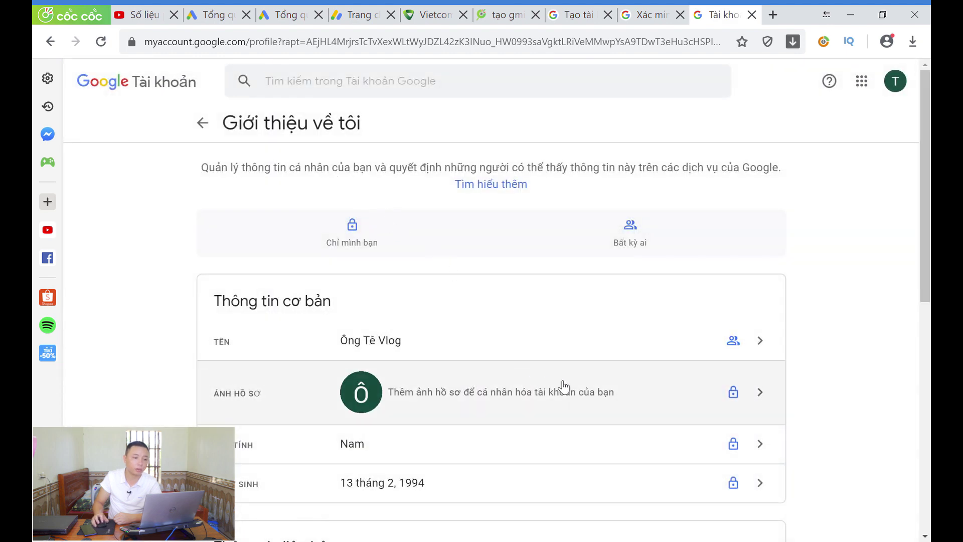
scroll(597, 384, "down", 1)
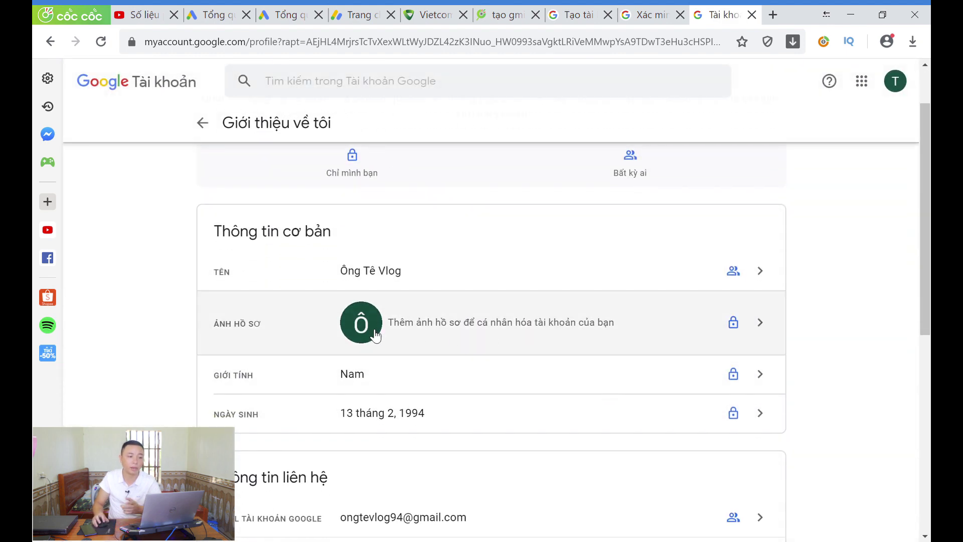
left_click(375, 335)
left_click(484, 407)
left_click(491, 380)
key("Return")
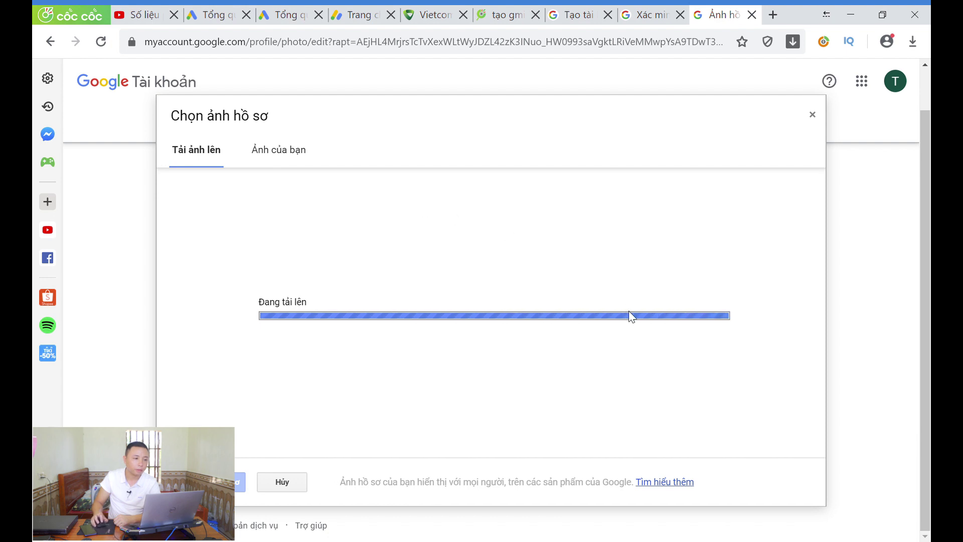
mouse_move(525, 305)
left_mouse_down()
mouse_move(500, 297)
mouse_move(513, 291)
left_mouse_up()
left_click(239, 482)
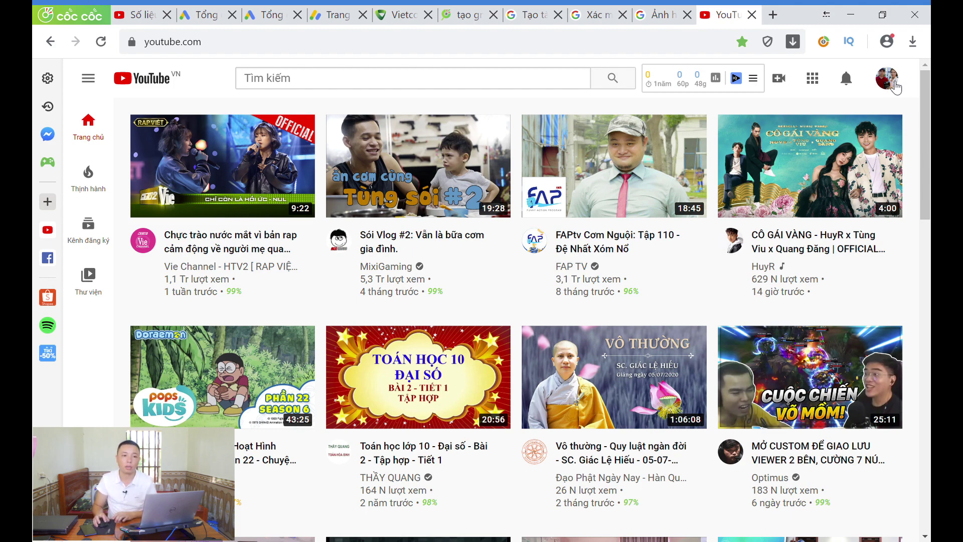
Step: Open the channel status and features page and highlight the 0/3 copyright and Community Guidelines strikes
left_click(886, 79)
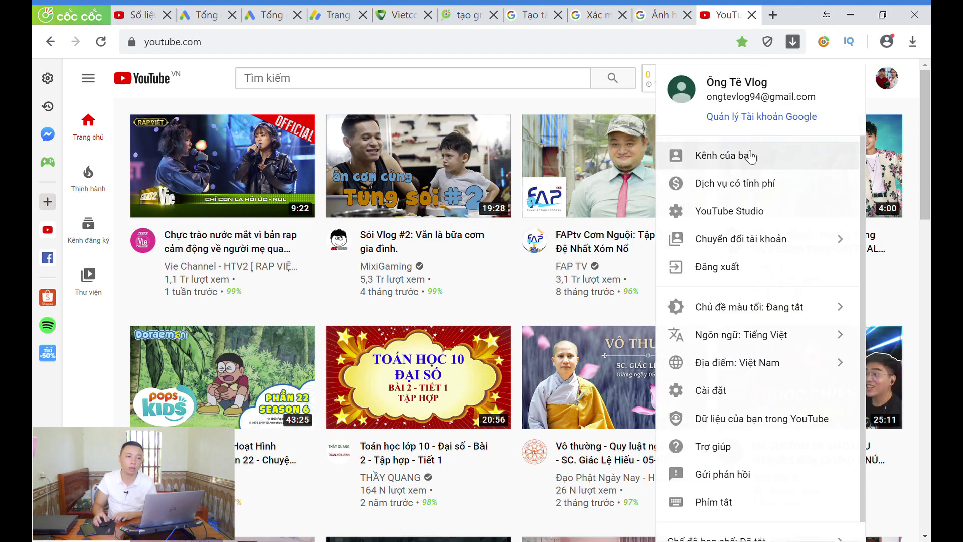
left_click(734, 391)
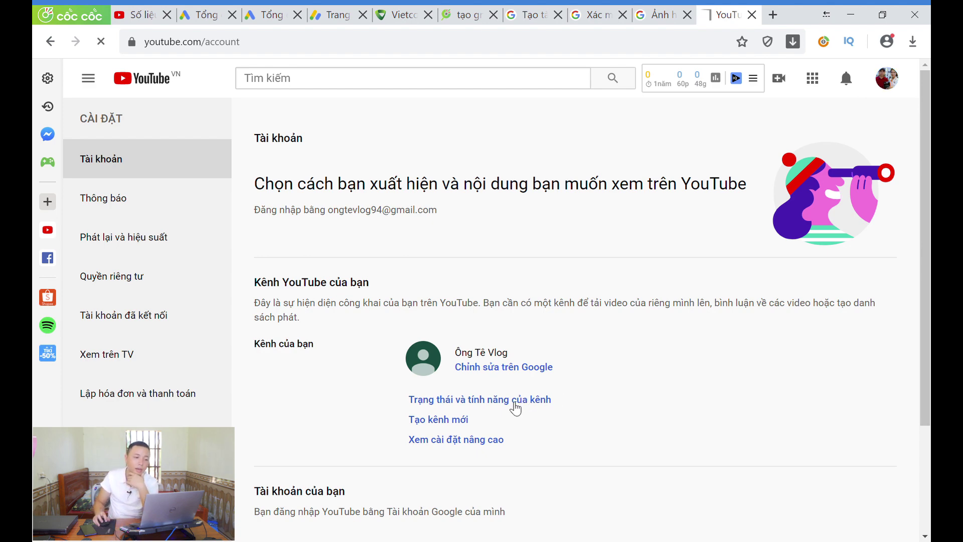
left_click(523, 402)
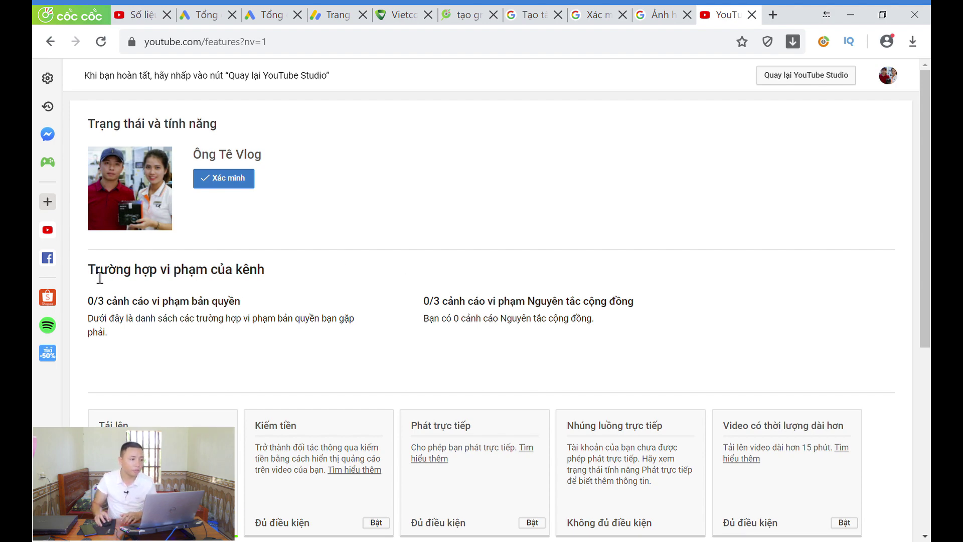
left_click_drag(92, 270, 256, 283)
left_click_drag(90, 303, 247, 314)
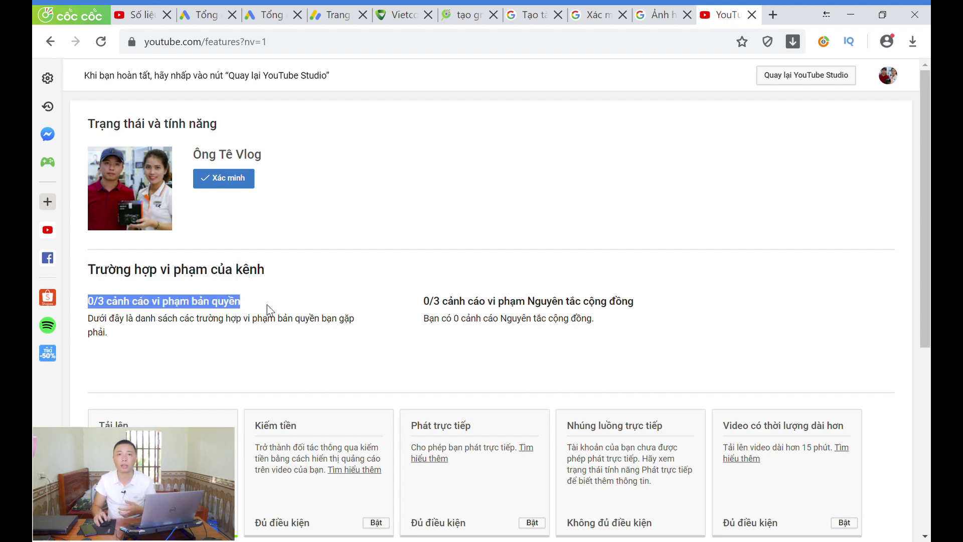
left_click_drag(423, 301, 646, 306)
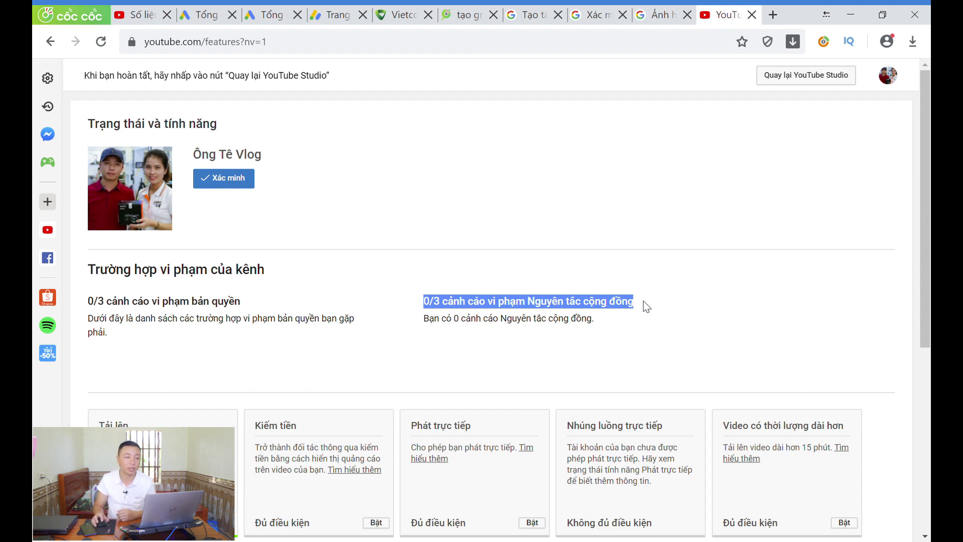
scroll(647, 307, "down", 3)
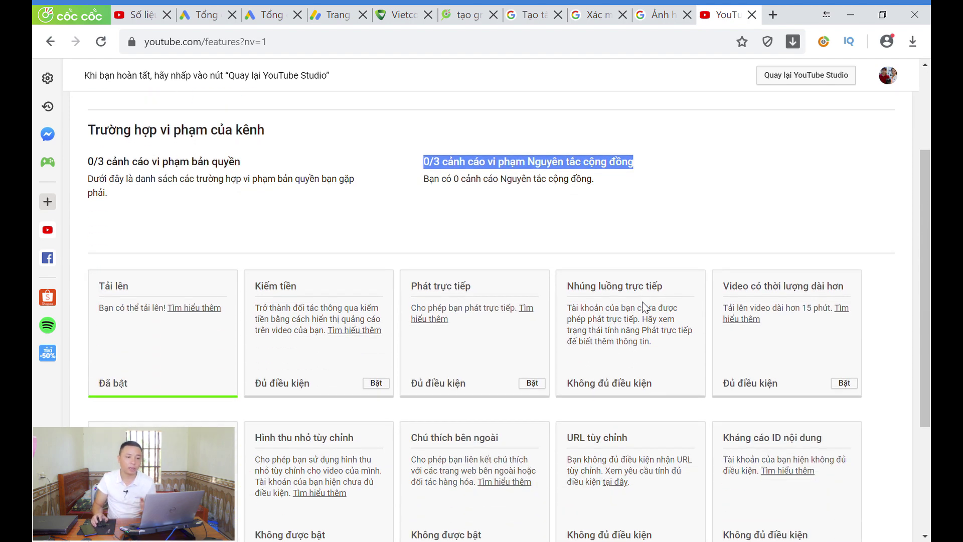
scroll(647, 307, "up", 3)
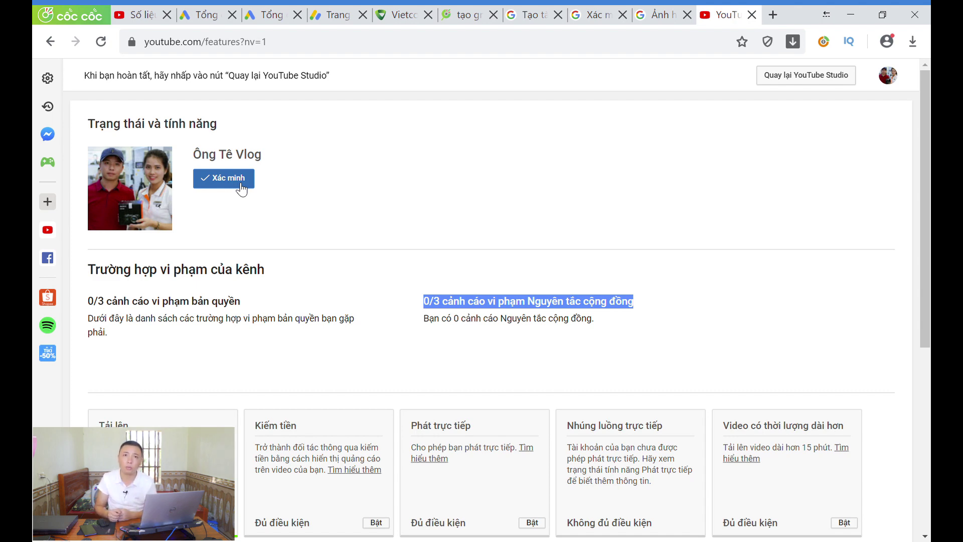
Step: Verify the account with the SMS code, then return to the channel features page
left_click(240, 185)
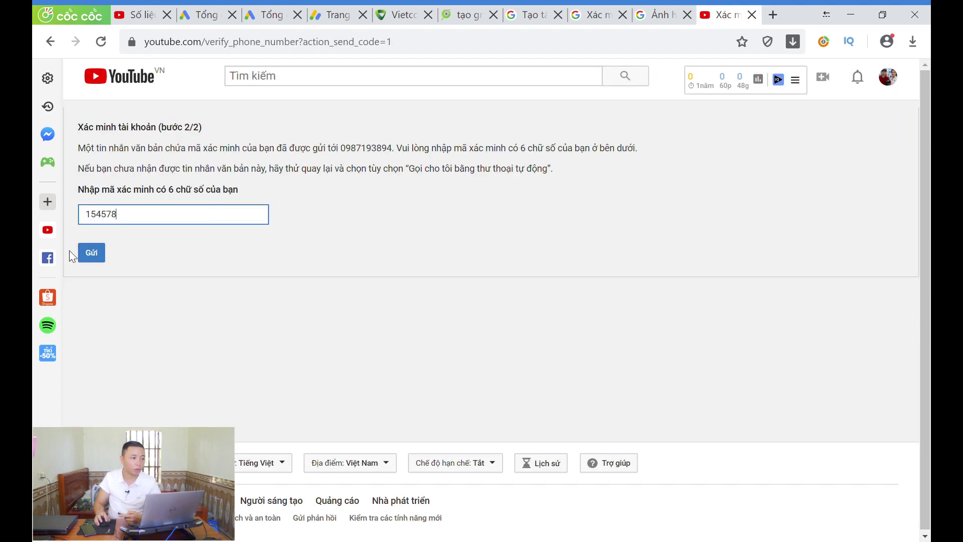
left_click(99, 255)
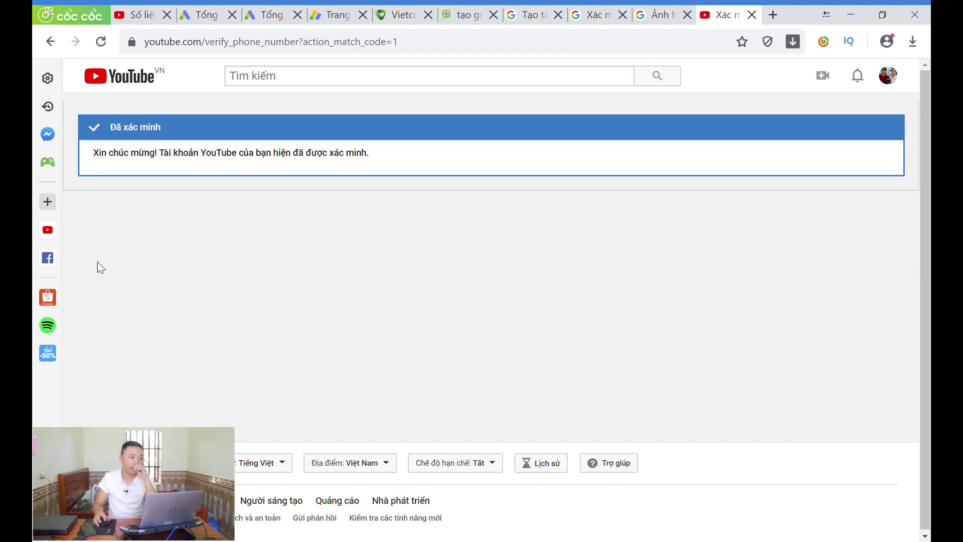
left_click_drag(93, 159, 389, 164)
left_click(399, 181)
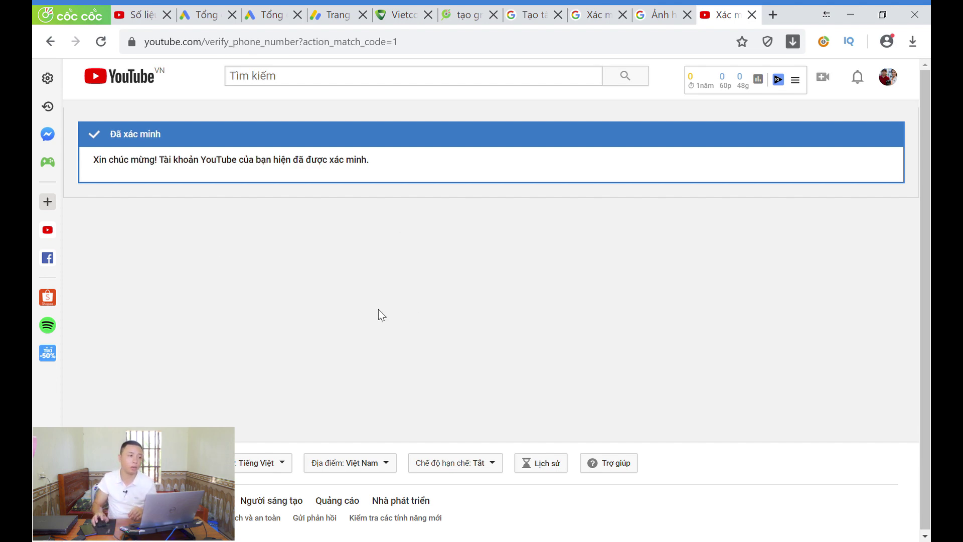
key("alt+Left")
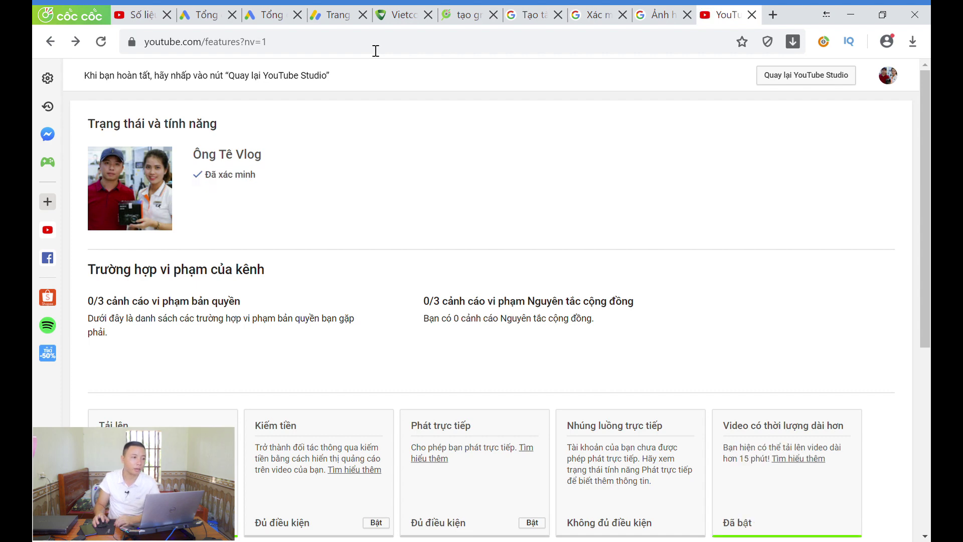
Step: Turn on the Kiếm tiền card, revealing 0/1,000 subscribers and 0/4,000 public watch hours
scroll(266, 201, "down", 4)
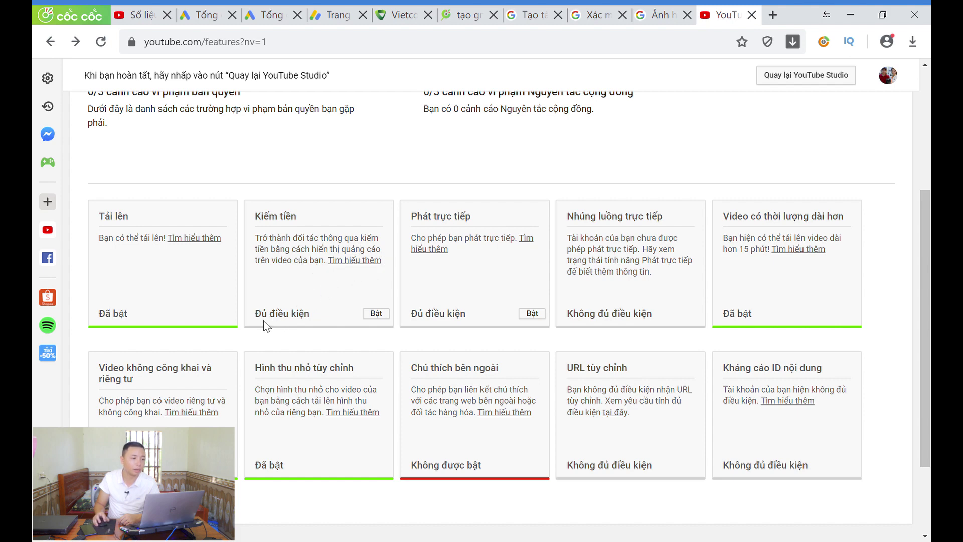
left_click(384, 315)
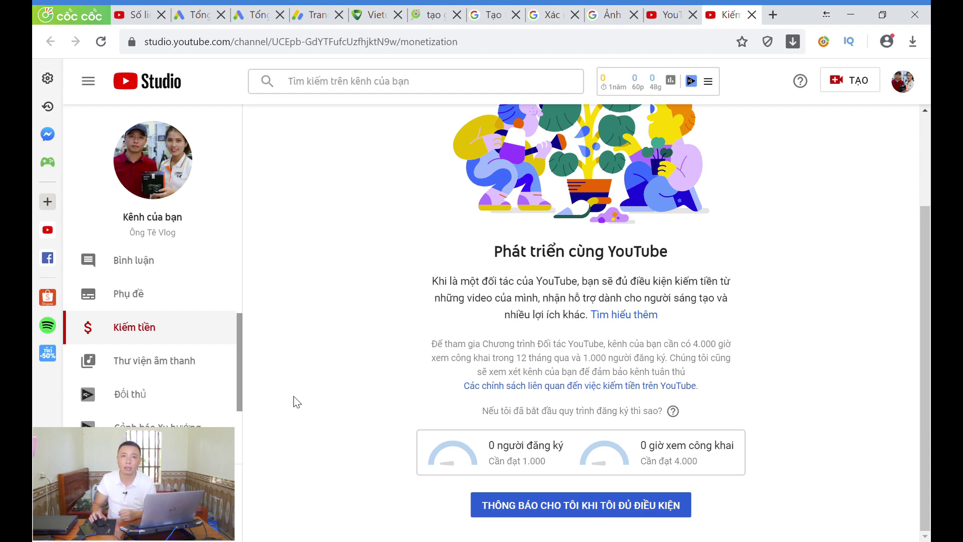
Step: Go back to the Ông Tê Vlog channel page, open its customization view, and start a new browser tab
key("alt+Left")
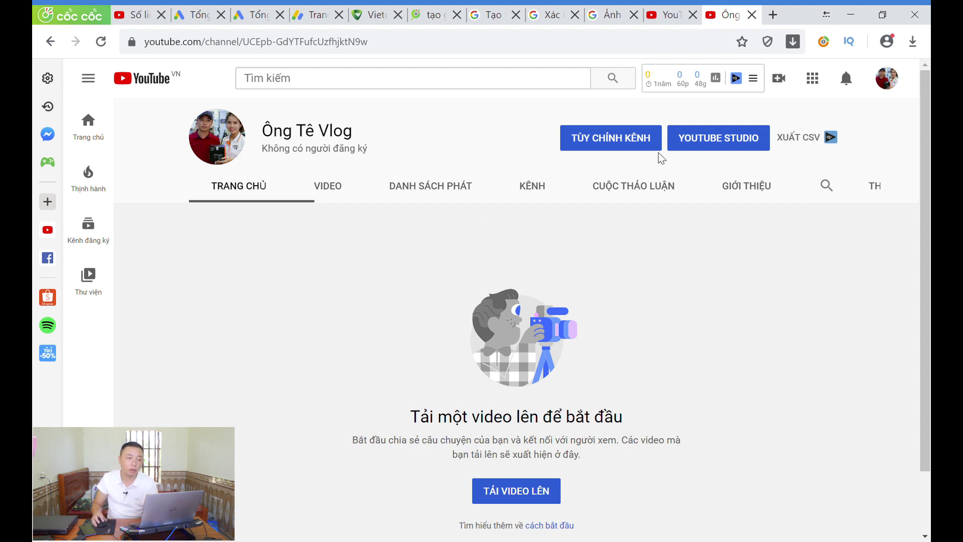
left_click(638, 144)
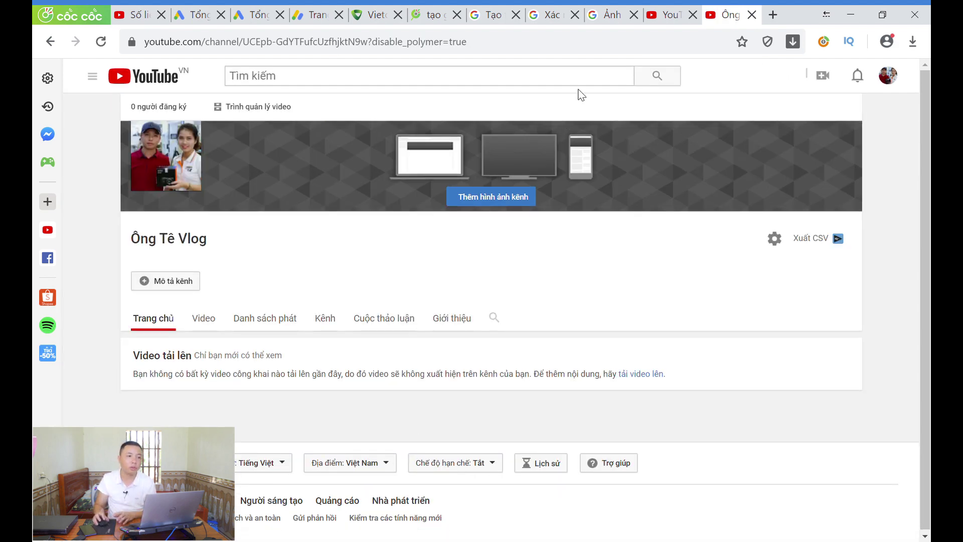
left_click(772, 14)
Step: Search the web for canva, open Canva's logo maker, and sign up with the Google account
type("canva&s=1")
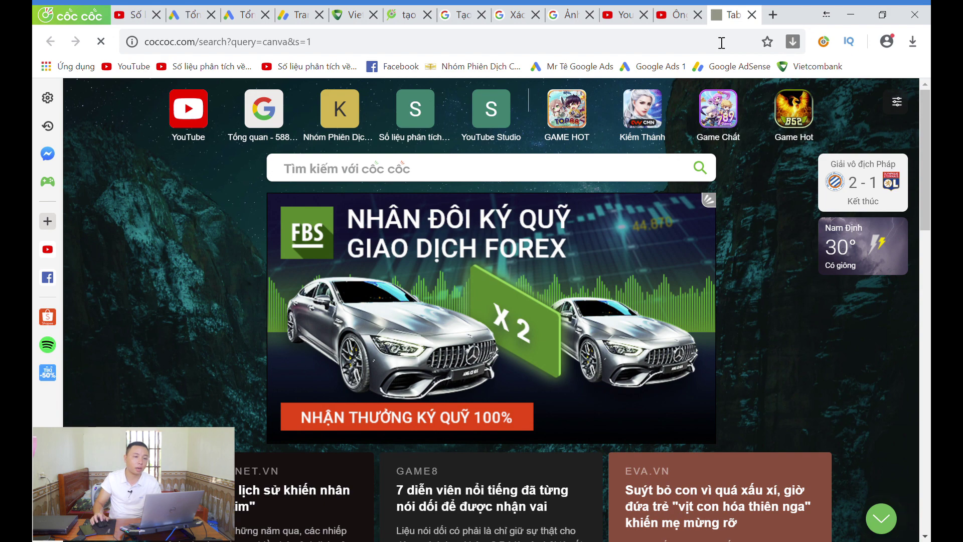
key("Return")
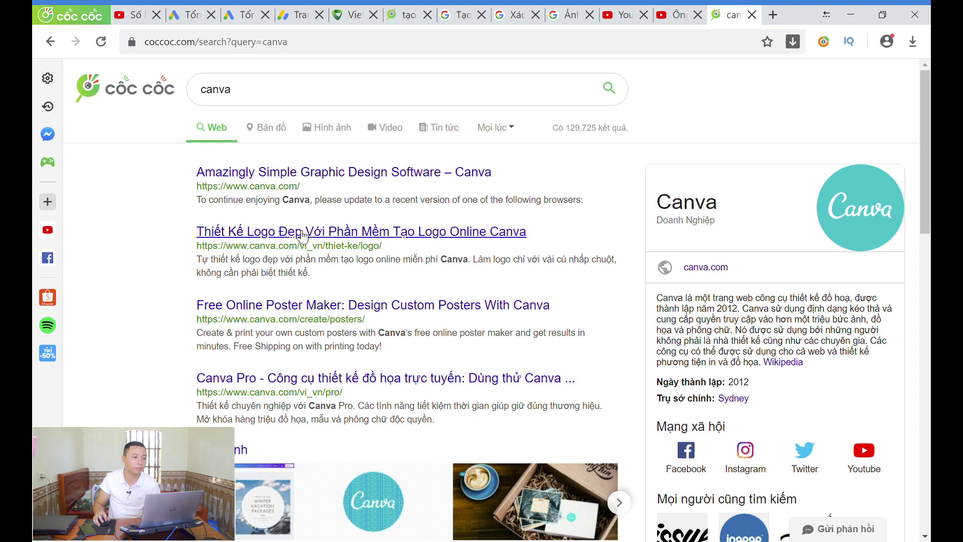
left_click(301, 232)
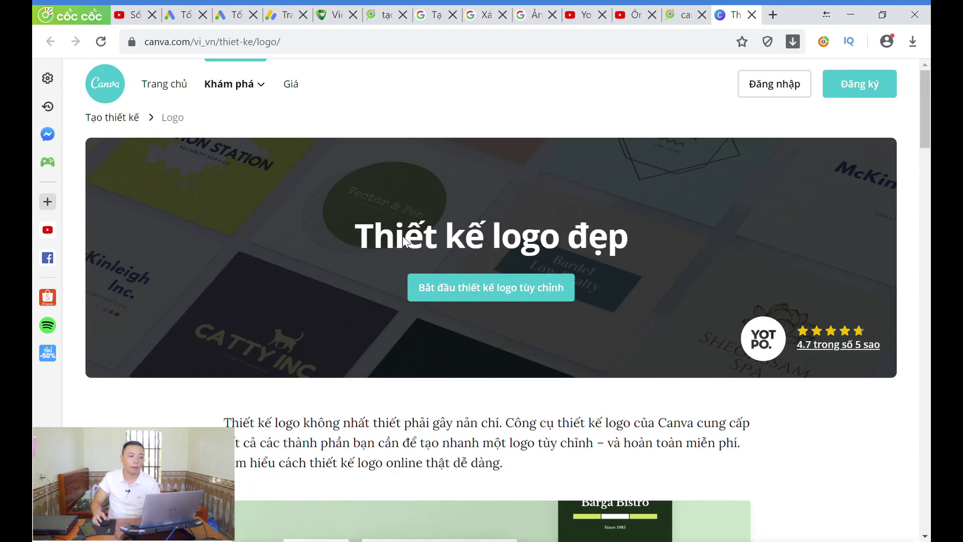
left_click(500, 296)
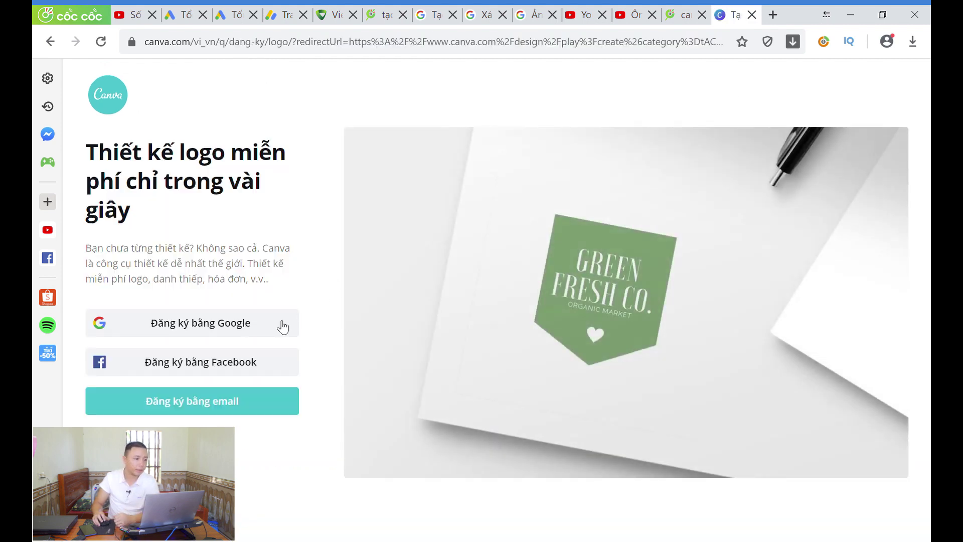
left_click(224, 324)
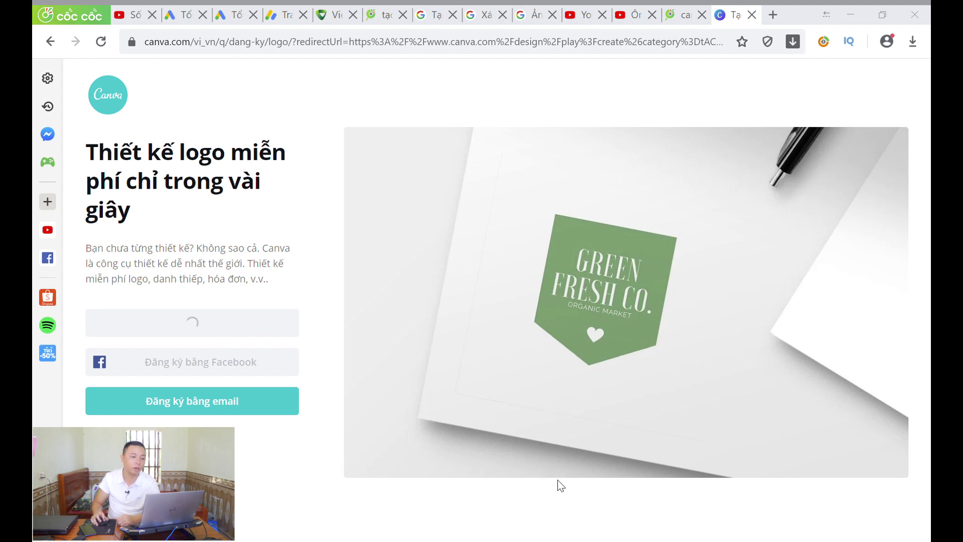
left_click(616, 397)
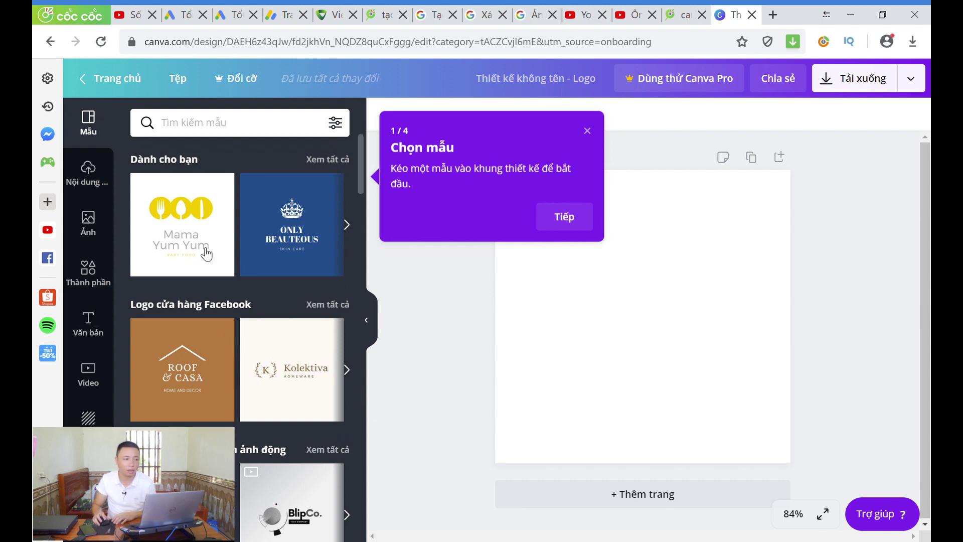
Step: Return to Canva home, choose personal use, and skip the 30-day Canva Pro trial
left_click(90, 78)
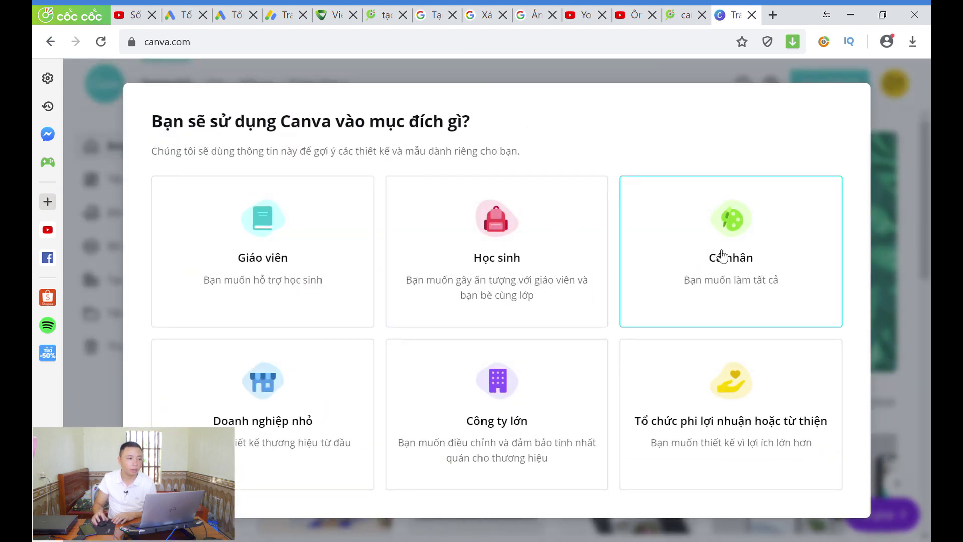
left_click(743, 256)
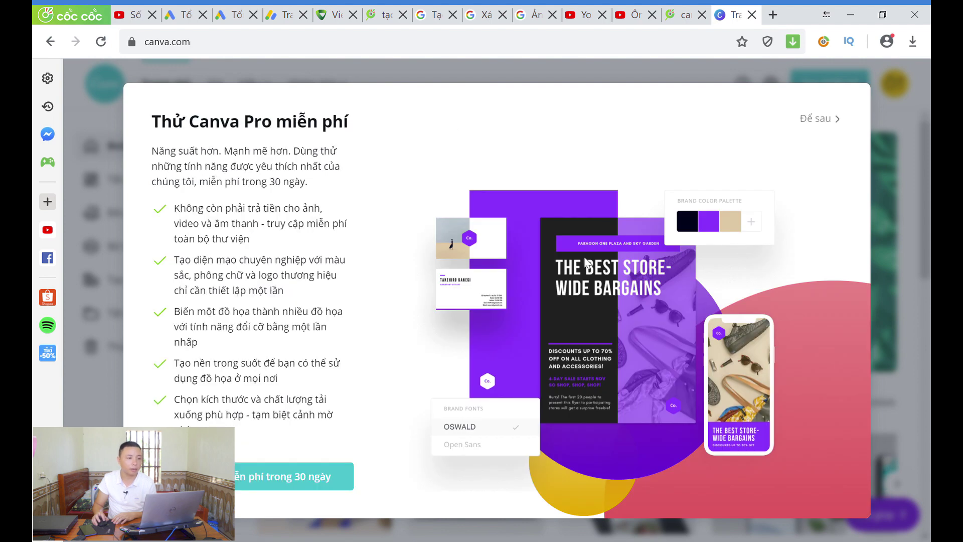
left_click(306, 476)
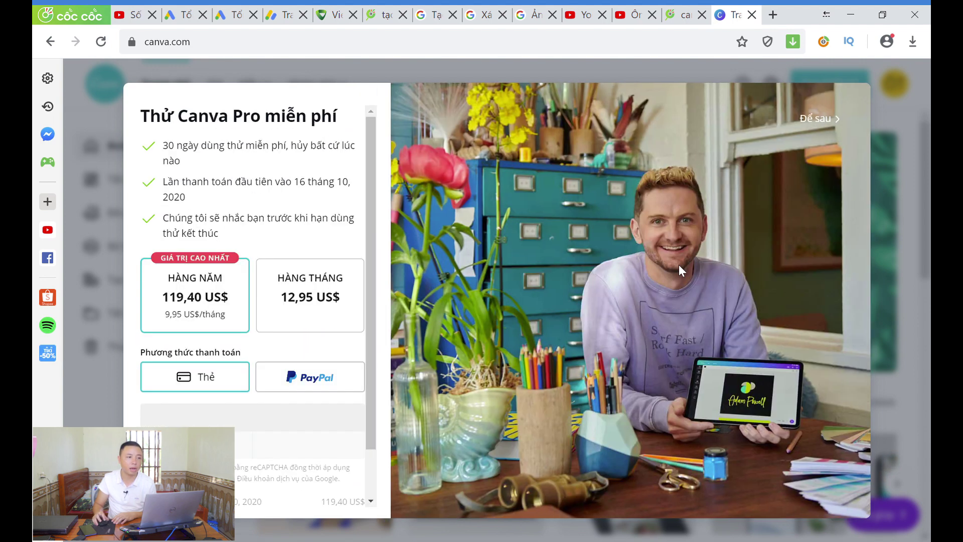
left_click(816, 119)
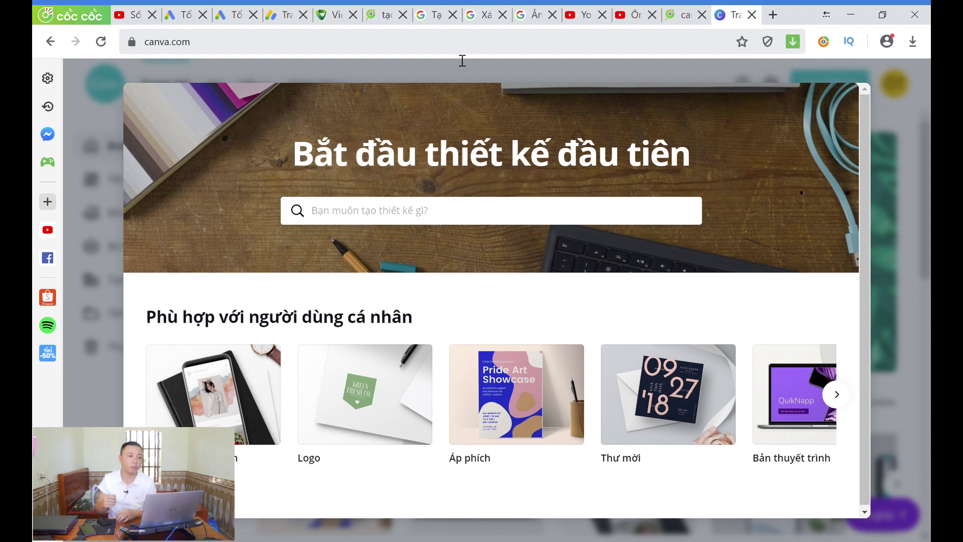
Step: Search Canva for 'trang trí kênh youtube' and create a YouTube channel art design
left_click(464, 214)
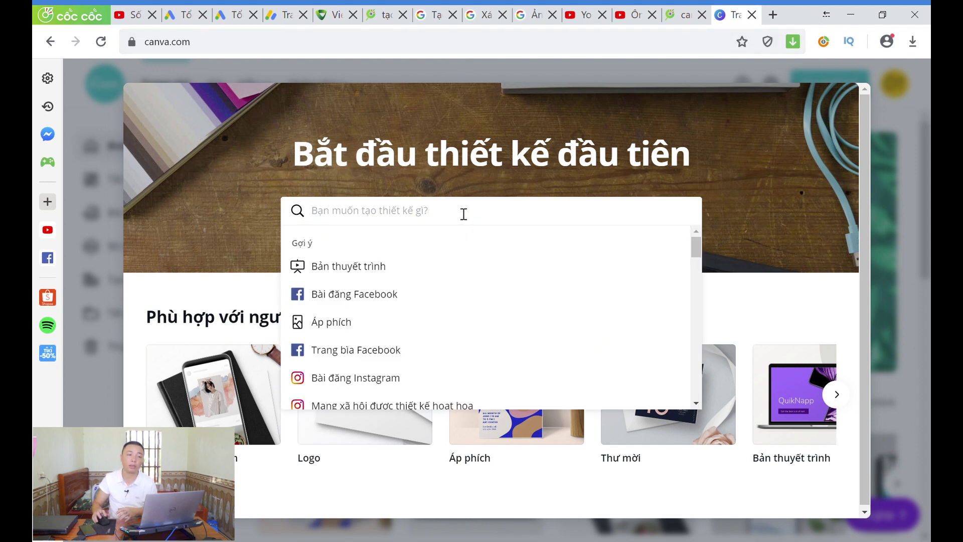
type("tran")
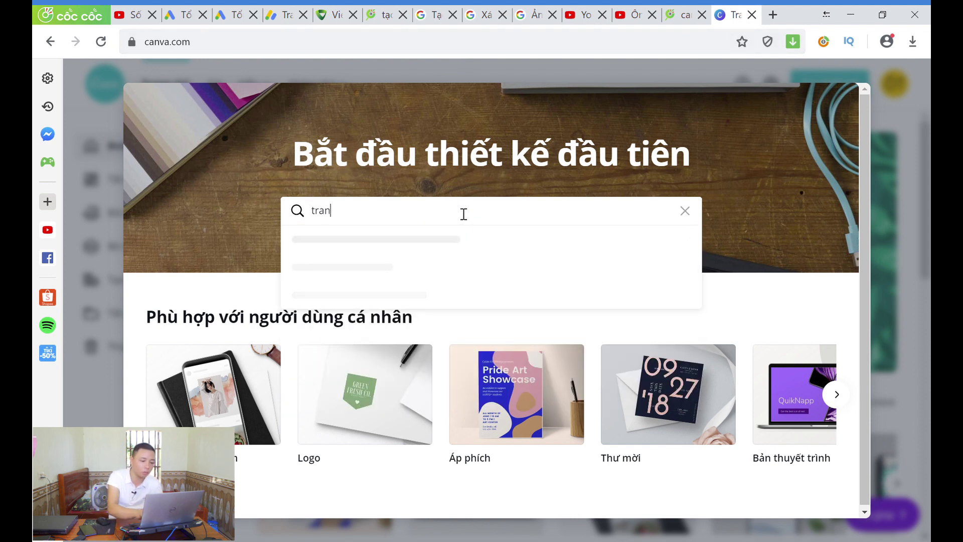
type("g trí k")
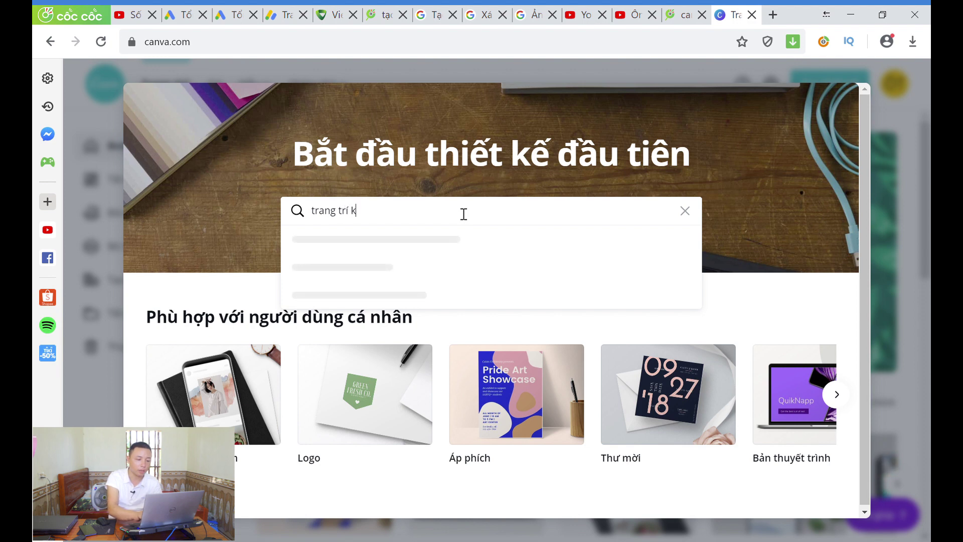
type("ênh youtube")
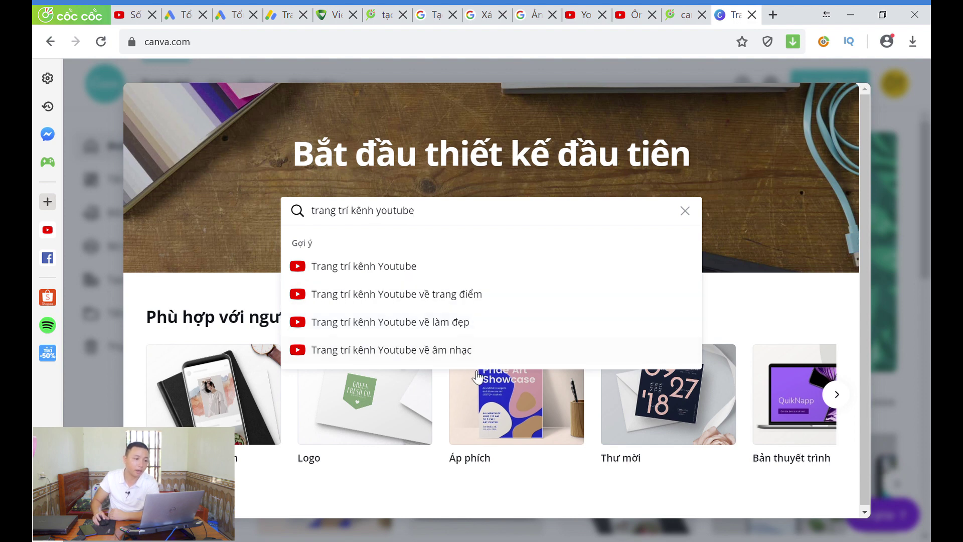
left_click(379, 274)
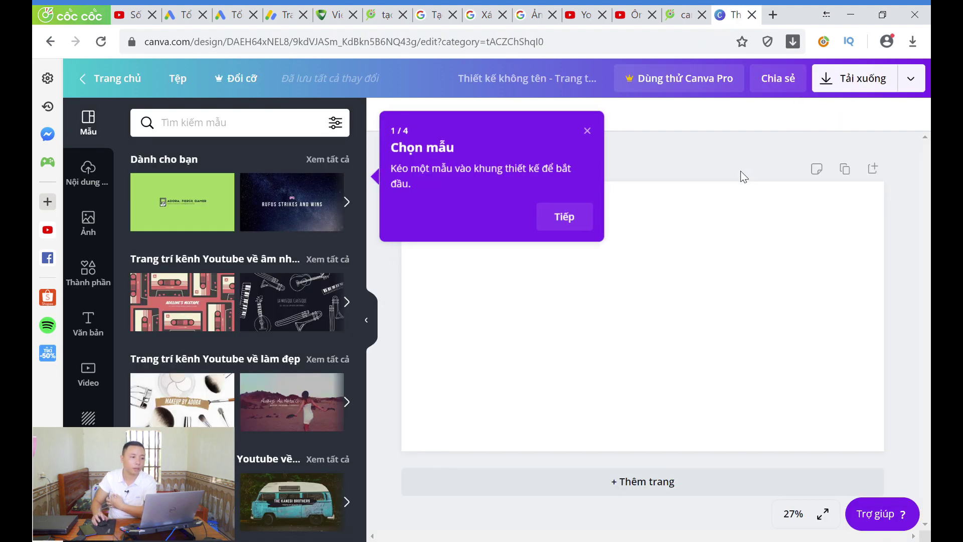
Step: Apply the Rufus Strikes and Wins template and replace its title with 'ÔNG TÊ VLOG'
left_click(589, 132)
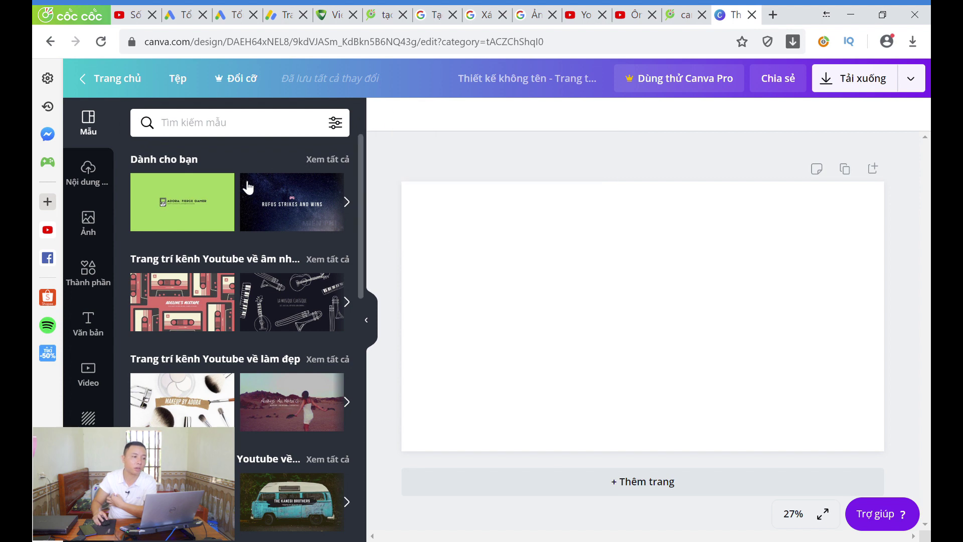
left_click(296, 211)
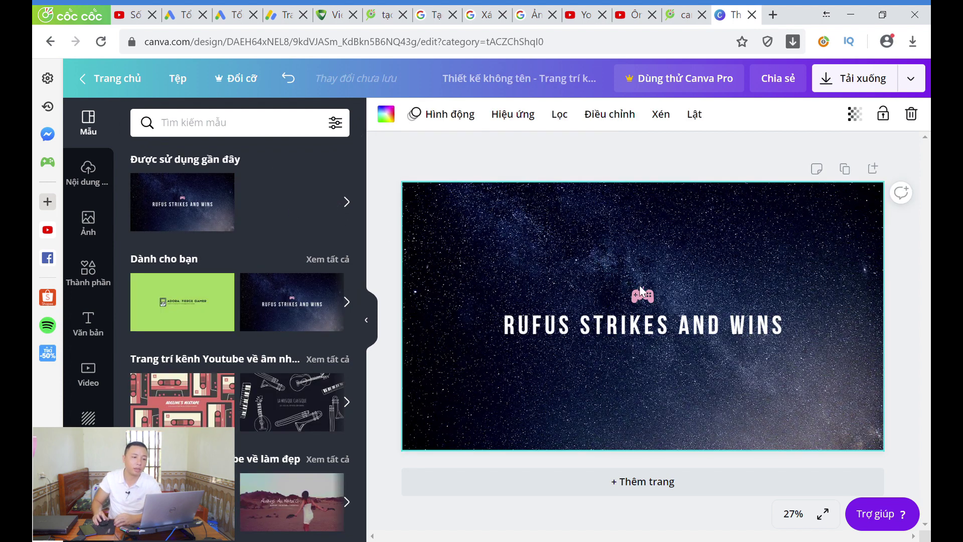
left_click(721, 323)
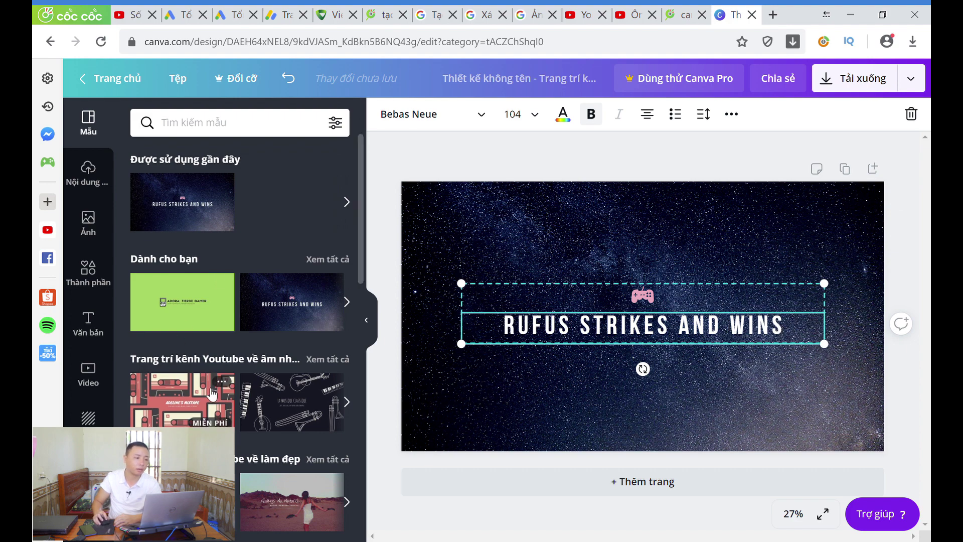
scroll(321, 461, "down", 8)
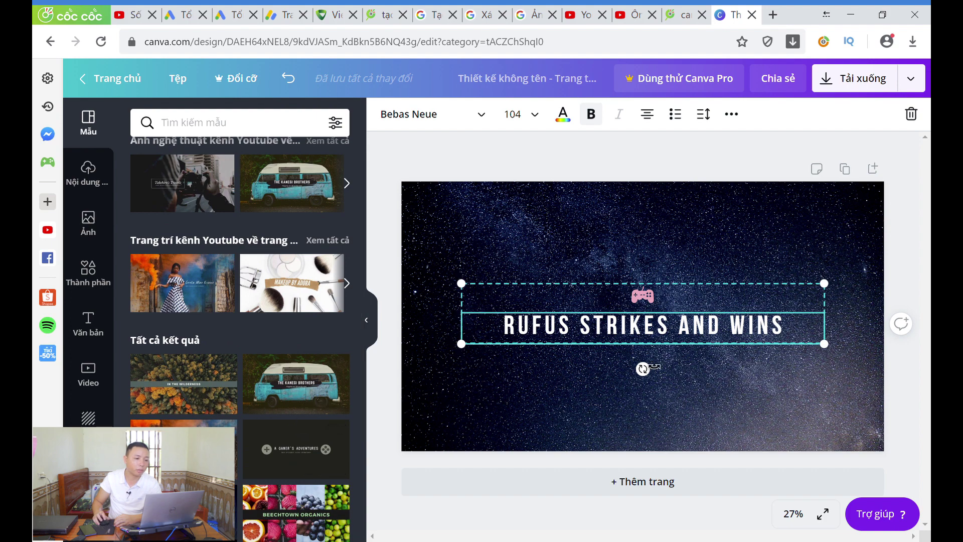
left_click(654, 307)
left_click_drag(789, 324, 513, 328)
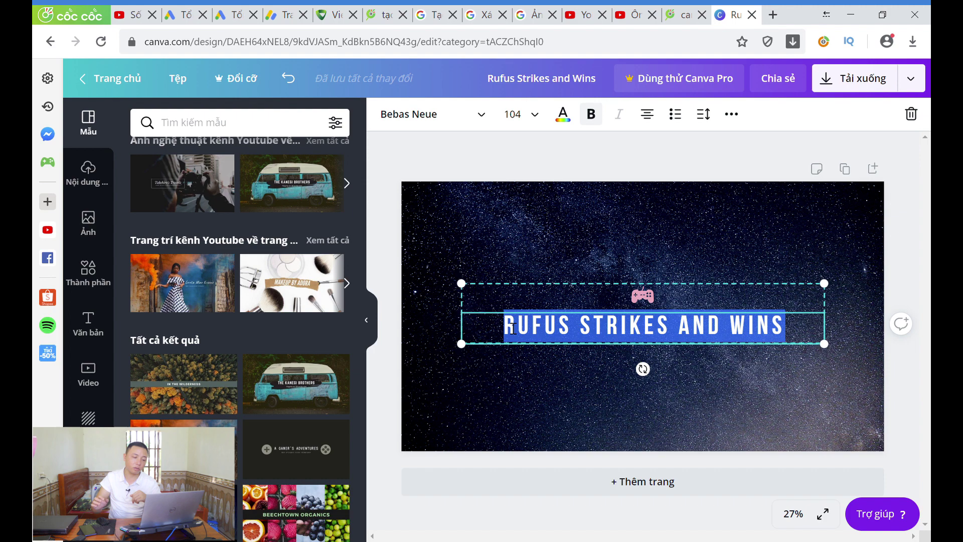
type("ÔNG")
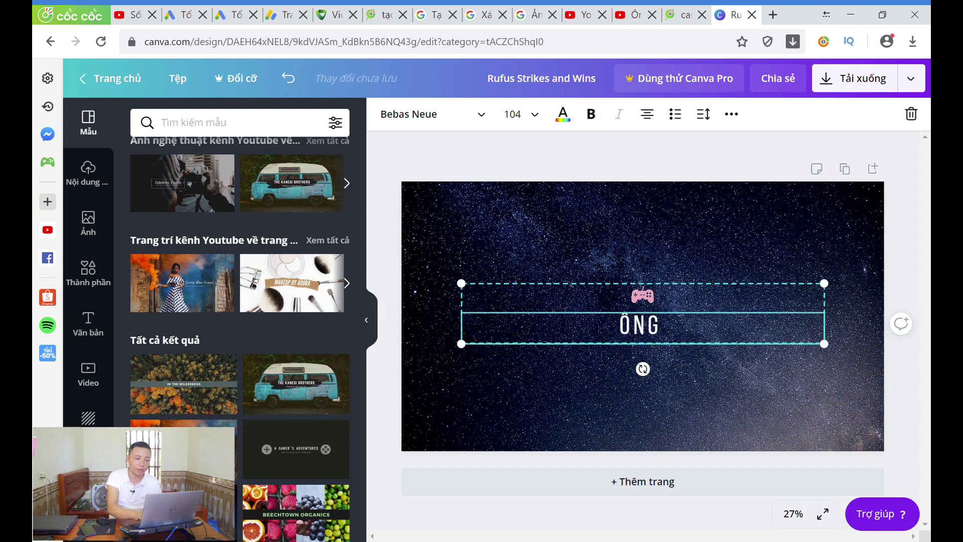
type(" TÊ VLOG")
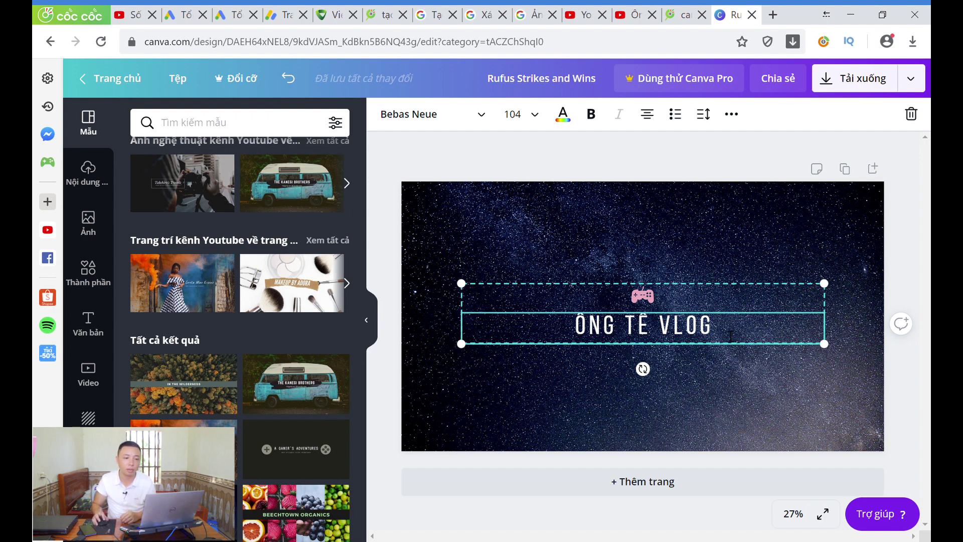
Step: Set the title font to Alegreya Sans SC Black, after trying Alata
left_click(431, 113)
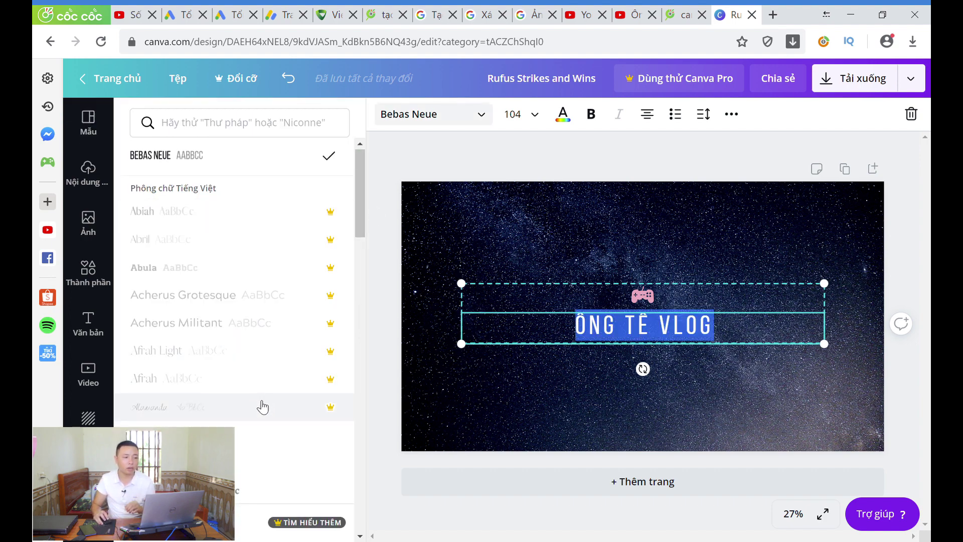
scroll(260, 402, "down", 3)
left_click(178, 298)
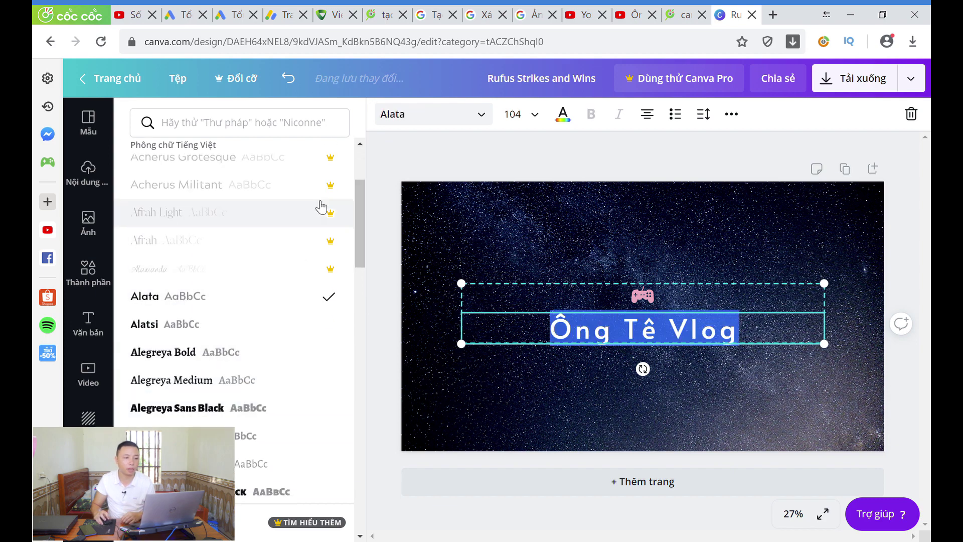
left_click(491, 122)
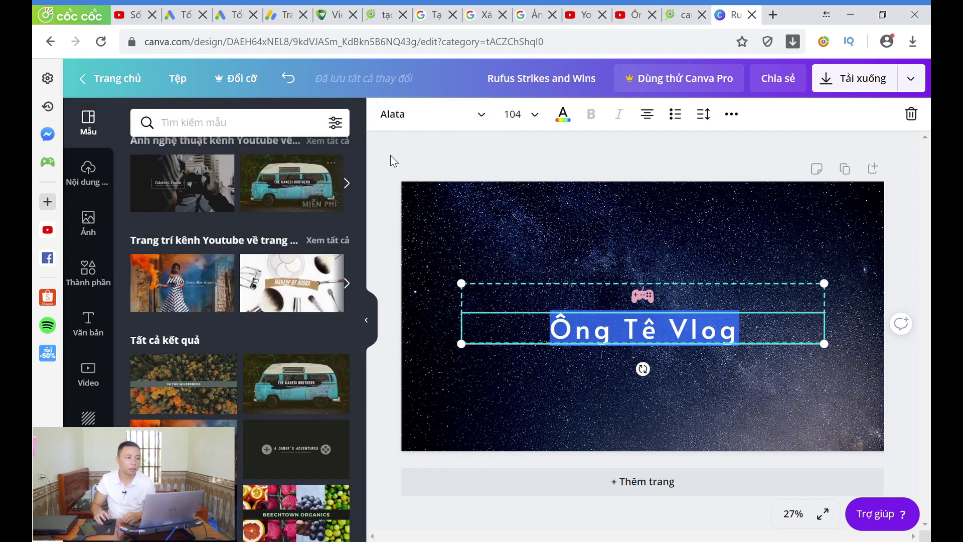
left_click(496, 116)
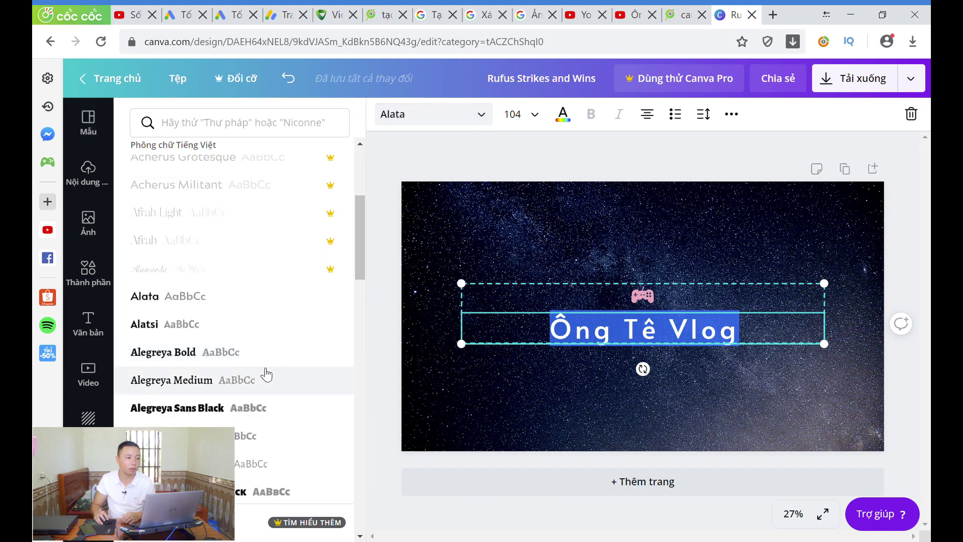
scroll(264, 372, "down", 5)
left_click(221, 213)
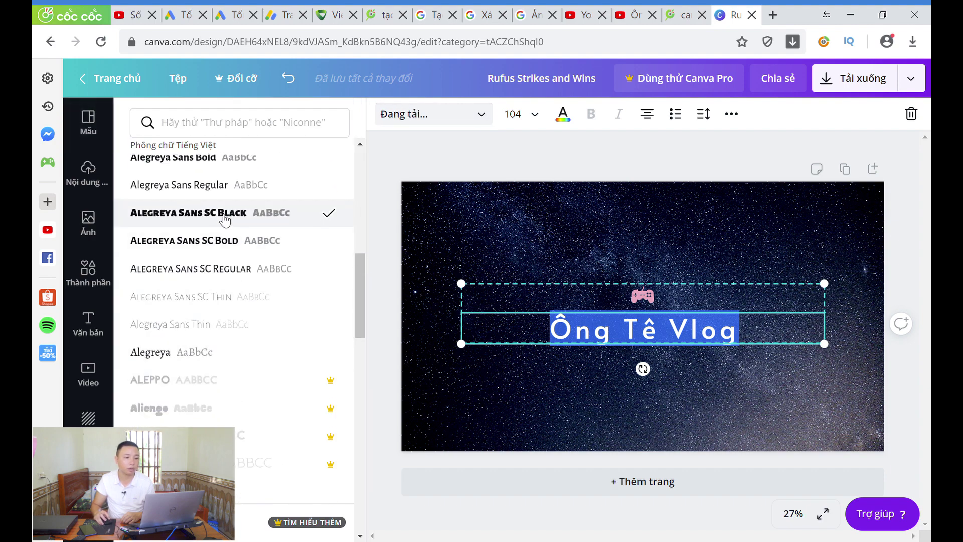
left_click(733, 251)
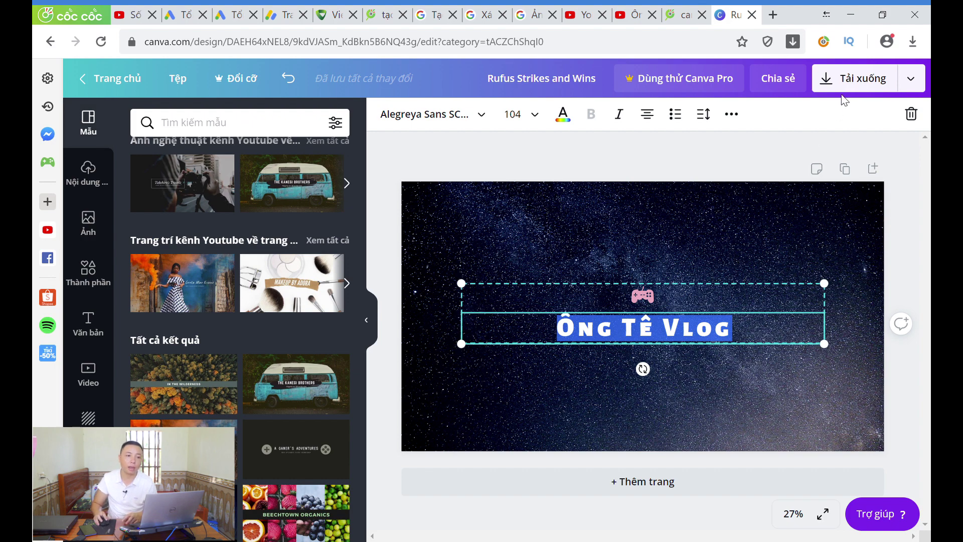
Step: Download the banner design from Canva as a JPG file
left_click(851, 80)
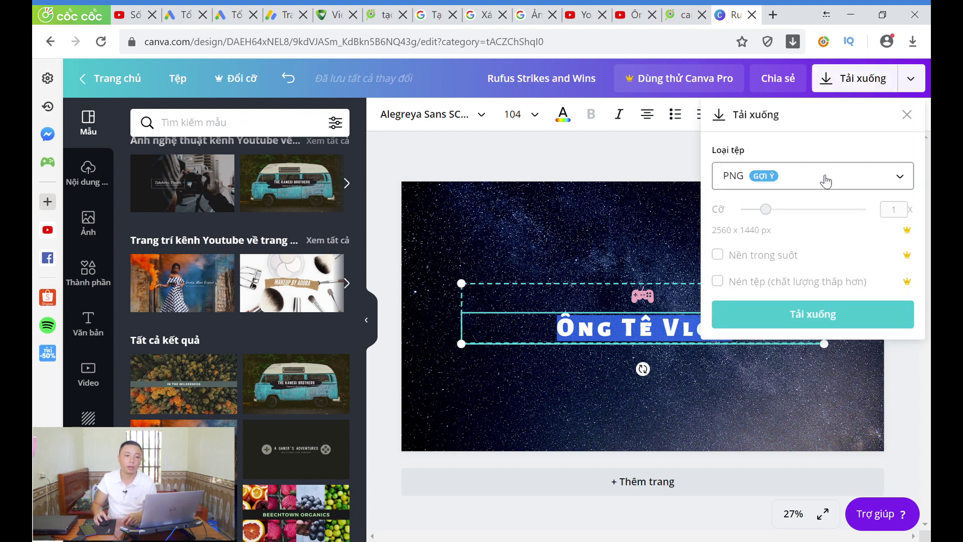
left_click(897, 181)
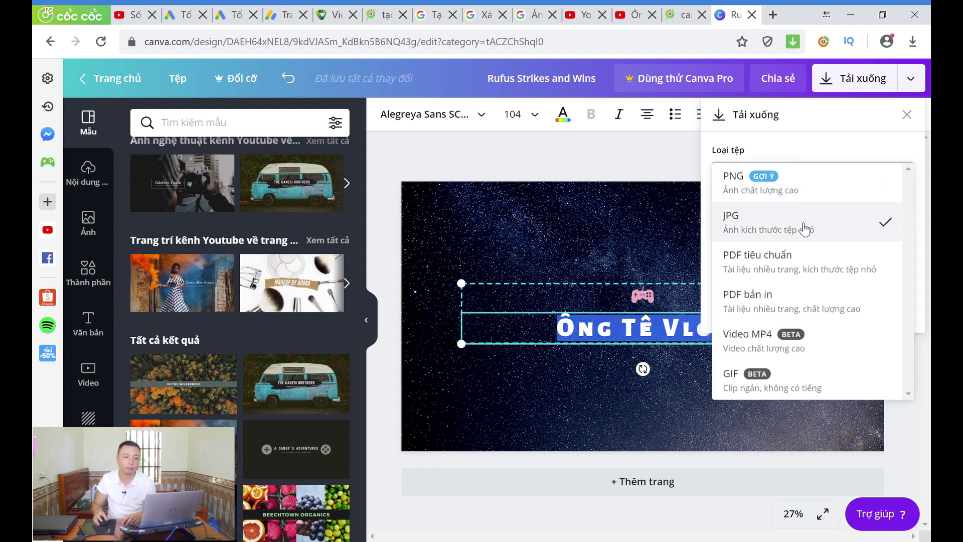
left_click(804, 229)
left_click(836, 315)
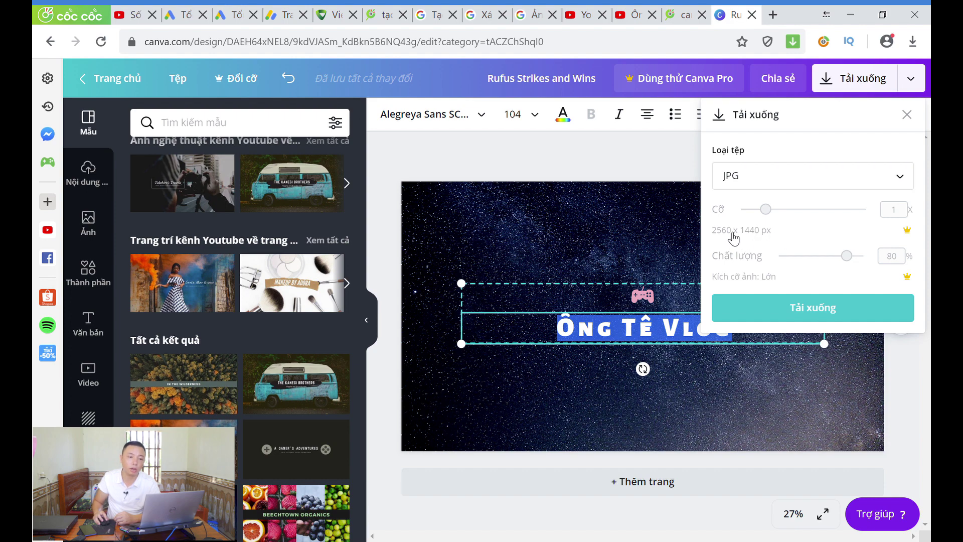
left_click(717, 235)
left_click(871, 175)
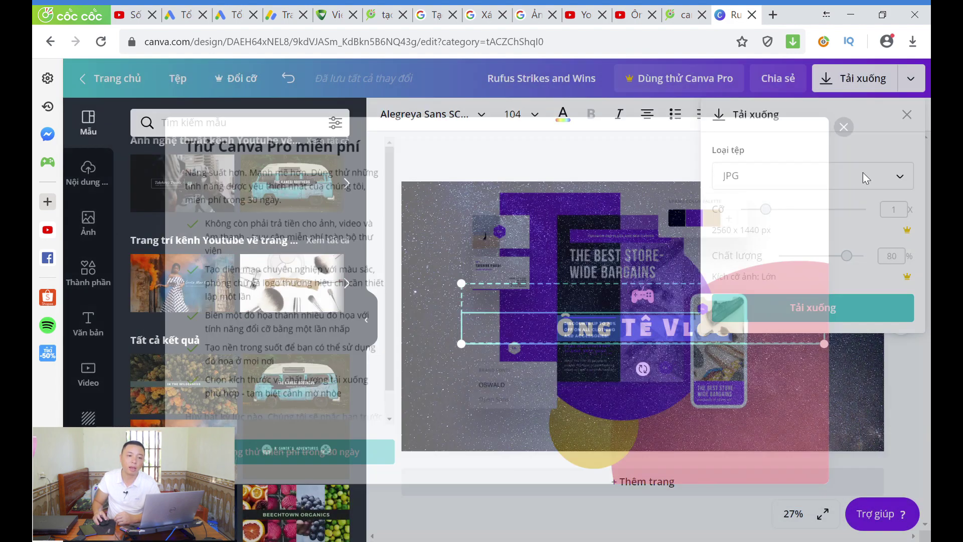
left_click(834, 316)
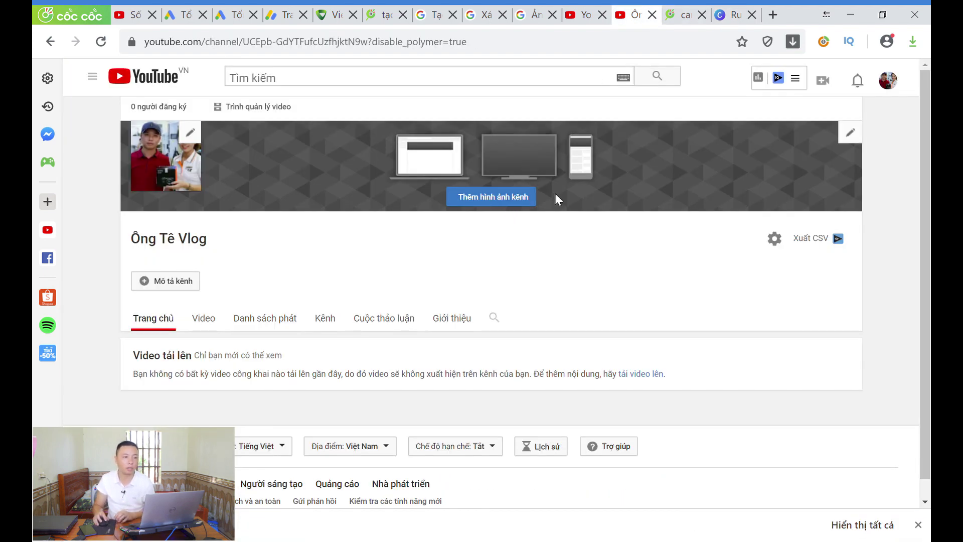
Step: Upload the downloaded banner file from the computer as channel art, then close the channel tab
left_click(509, 200)
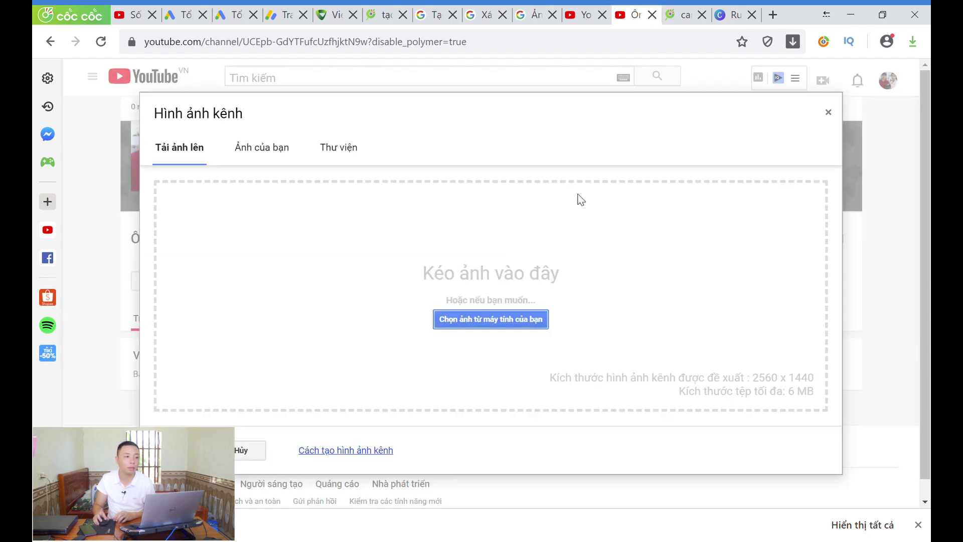
left_click(525, 320)
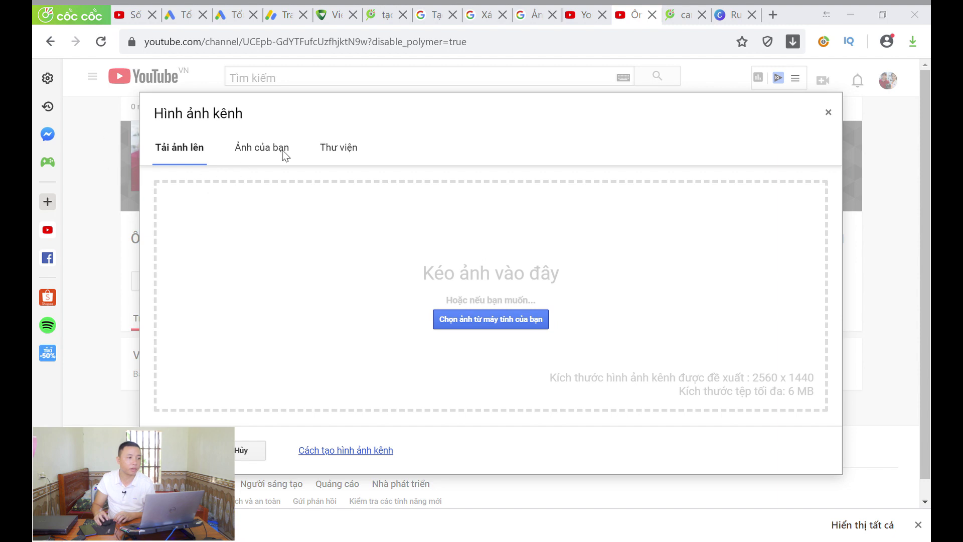
double_click(365, 151)
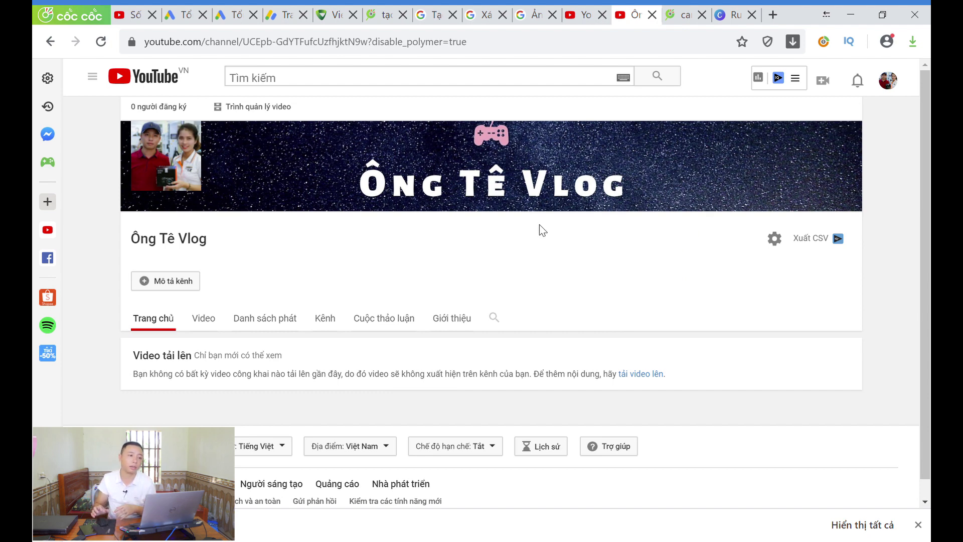
key("ctrl+w")
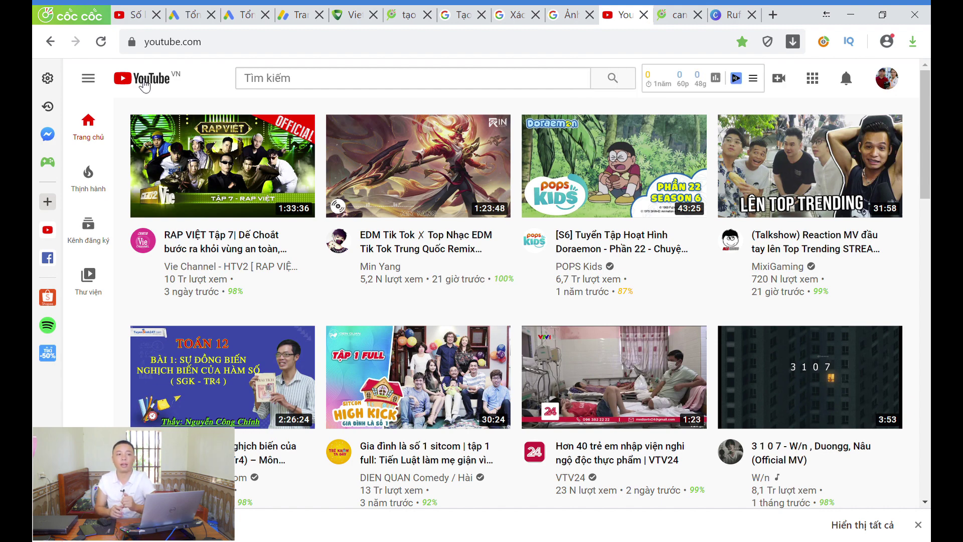
Step: Search YouTube for 'tê', then go to YouTube Studio via the account menu and open Cài đặt
left_click(383, 90)
type("tê vlog")
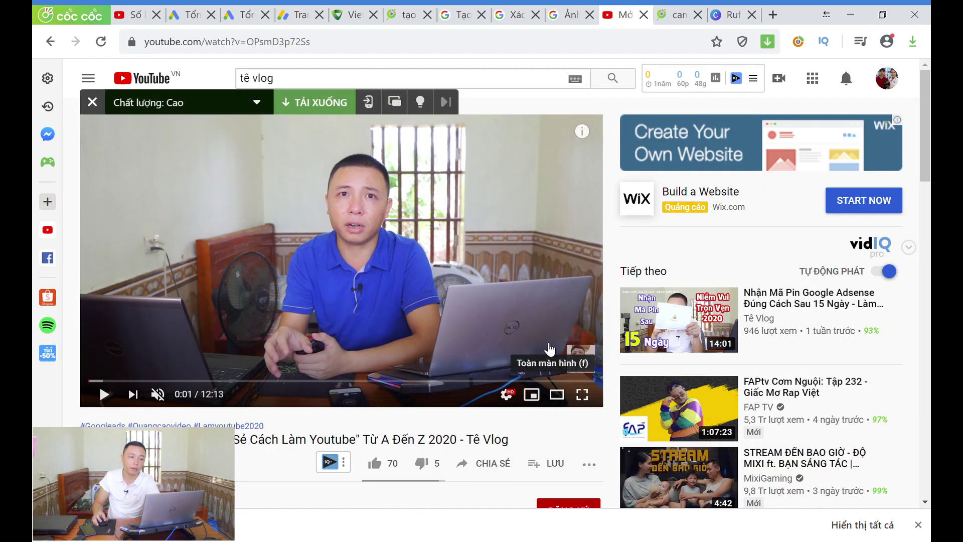
mouse_move(586, 366)
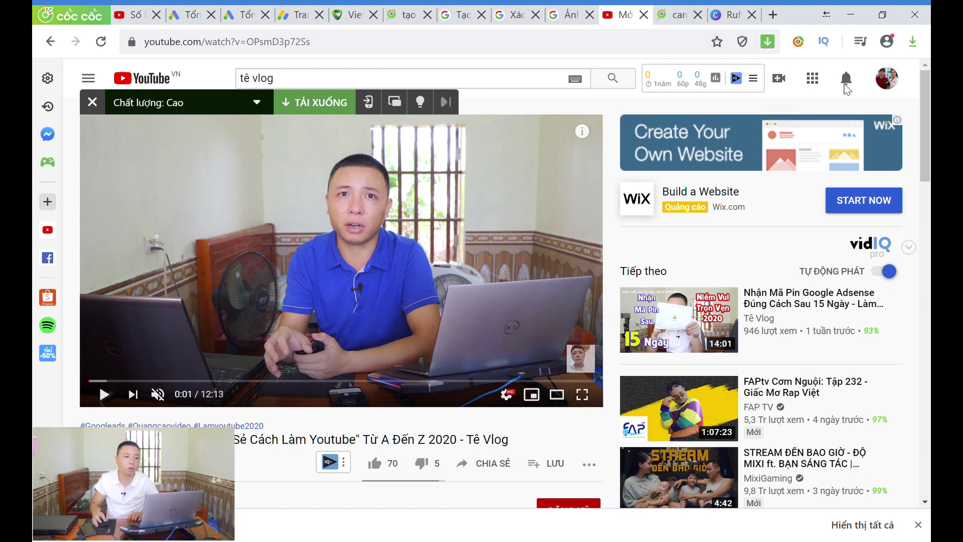
left_click(886, 79)
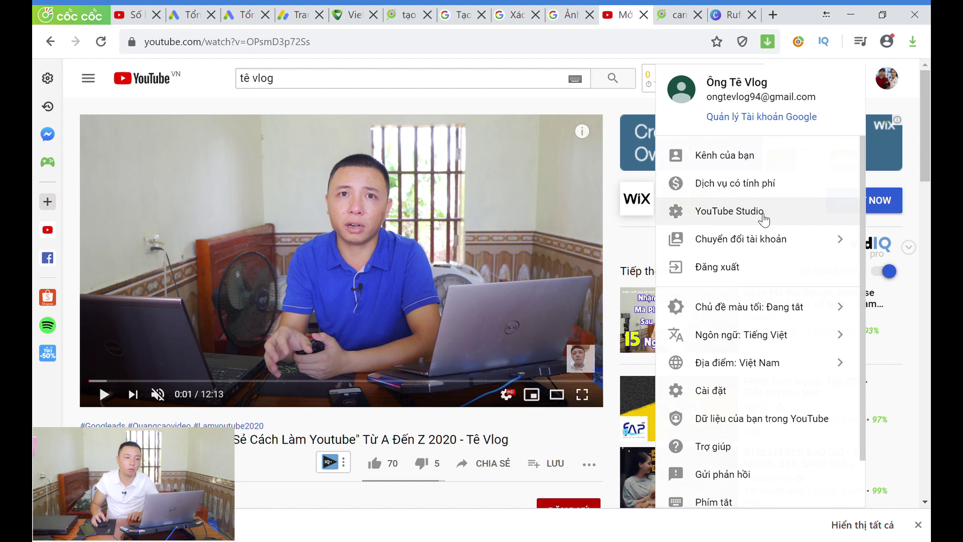
left_click(729, 213)
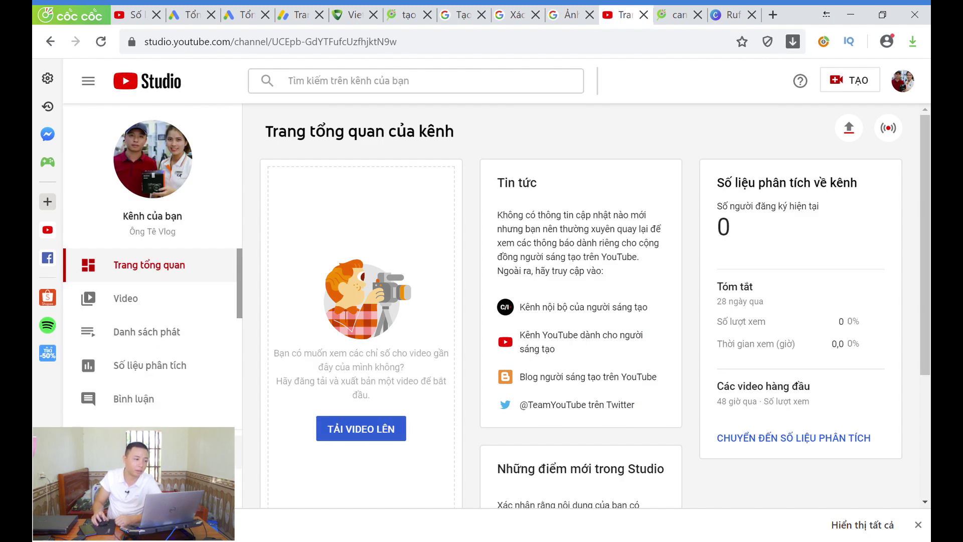
left_click(200, 422)
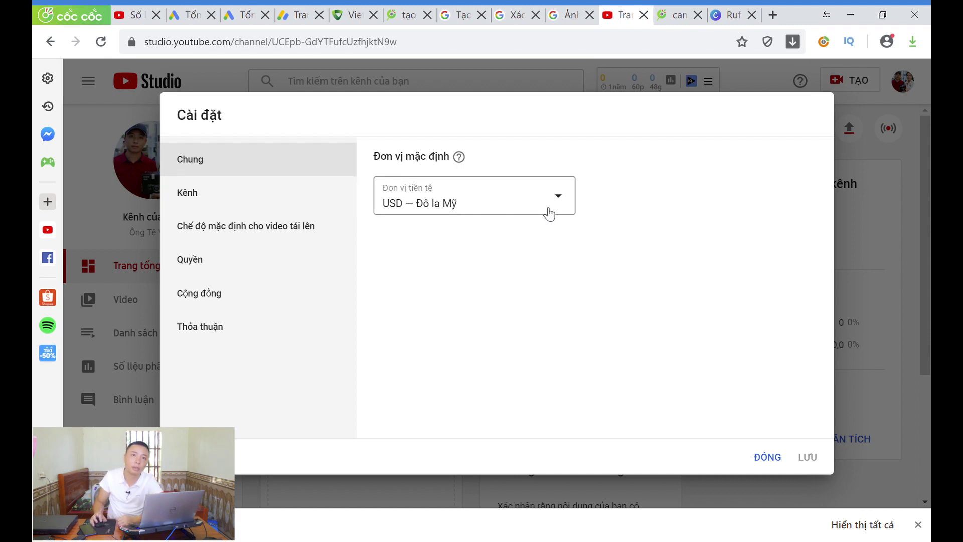
Step: In the Kênh settings, choose Việt Nam as country of residence and select the Từ khóa field
left_click(257, 209)
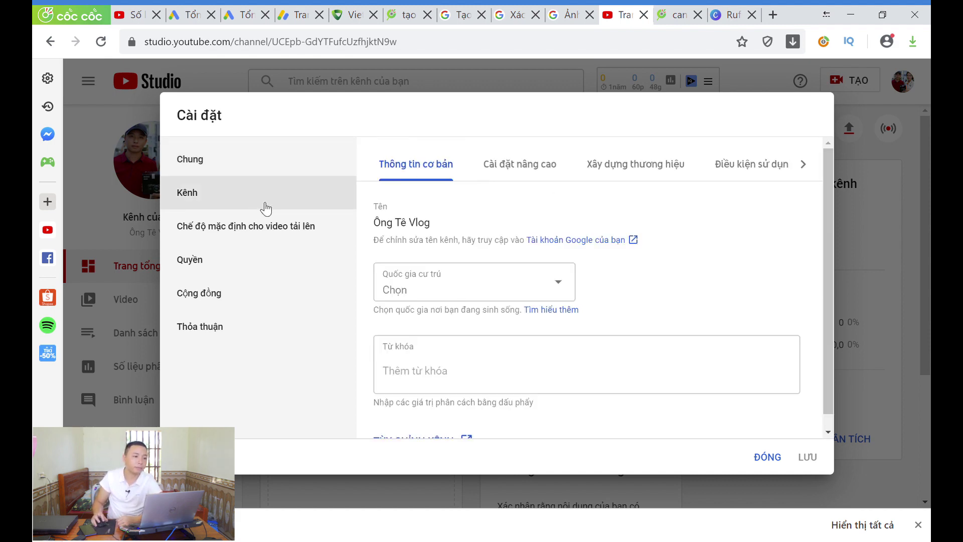
left_click(550, 281)
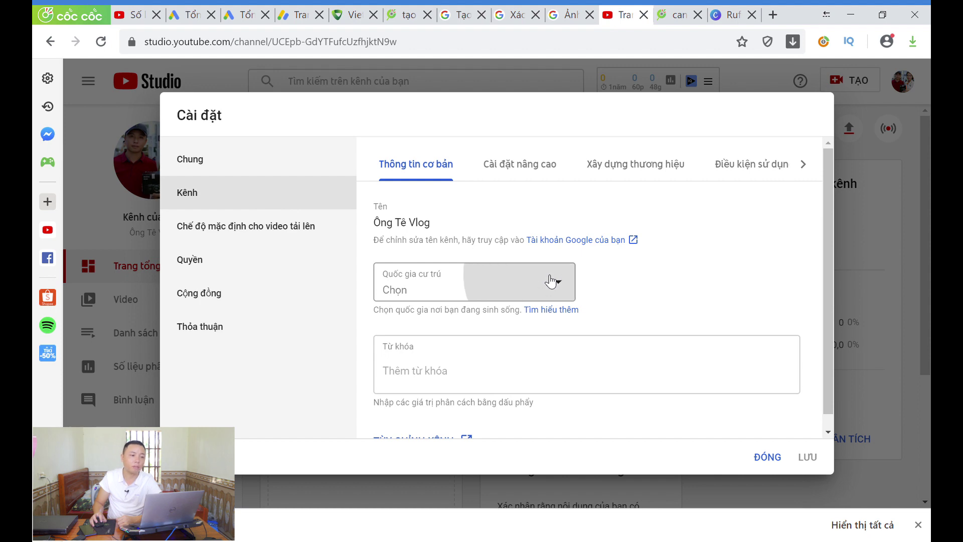
scroll(469, 368, "down", 6)
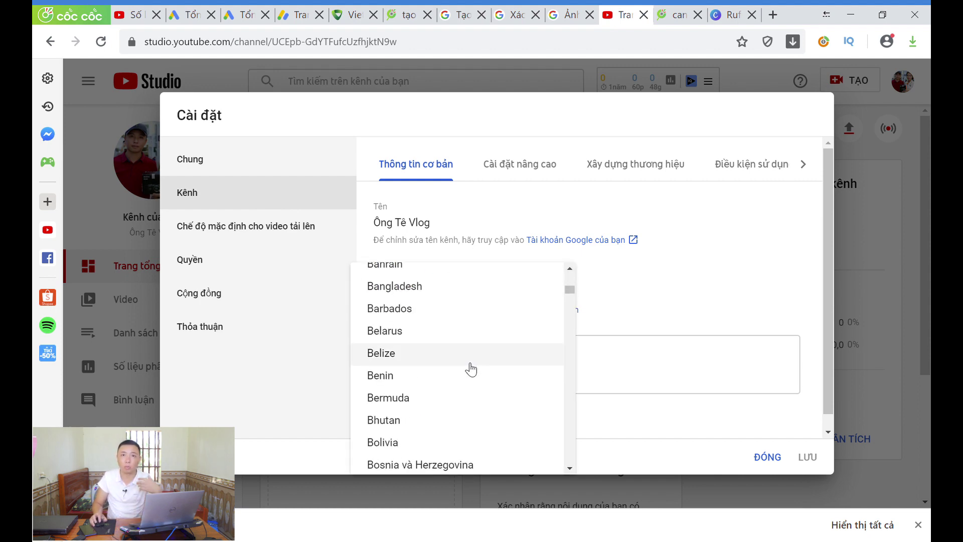
scroll(471, 368, "down", 10)
scroll(475, 364, "down", 20)
scroll(476, 365, "down", 15)
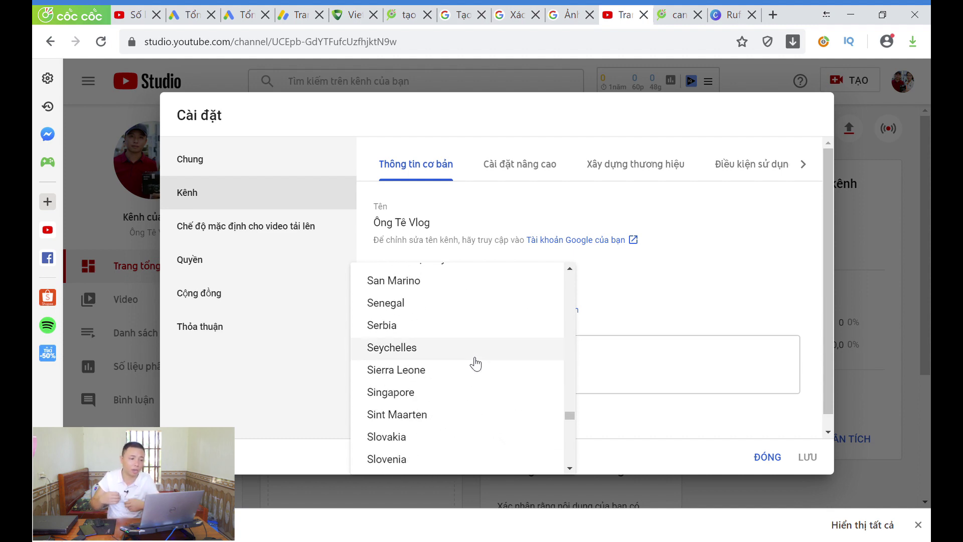
scroll(475, 363, "down", 15)
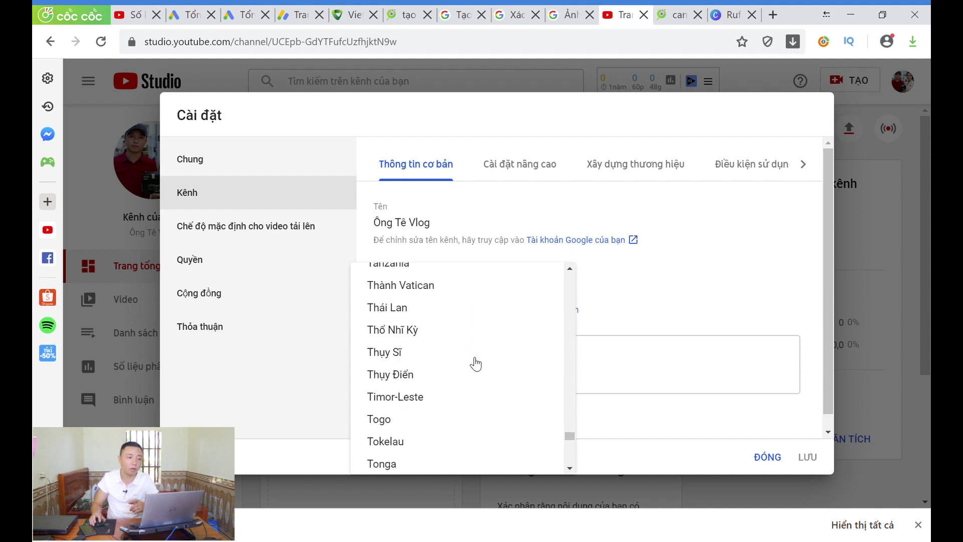
scroll(475, 364, "down", 12)
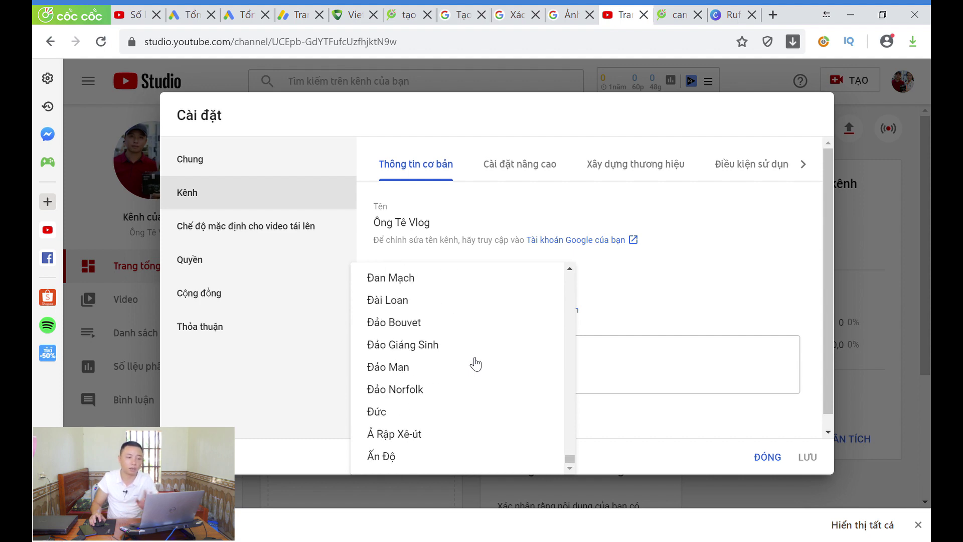
scroll(474, 363, "up", 5)
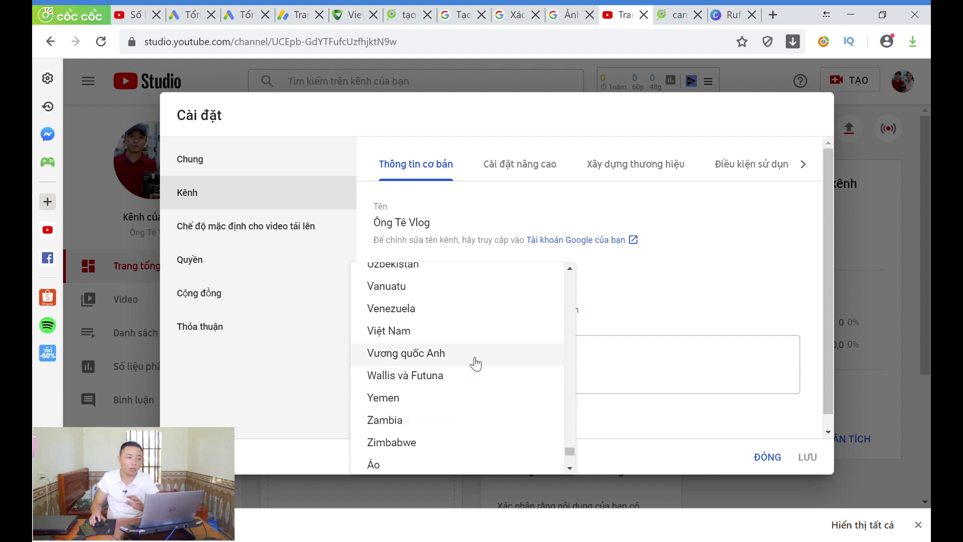
left_click(457, 331)
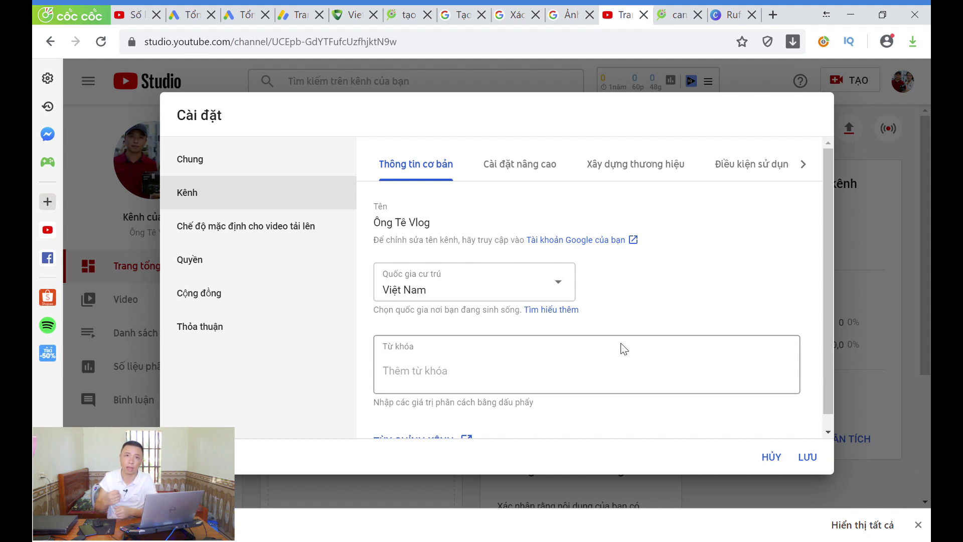
scroll(623, 348, "down", 1)
left_click(518, 366)
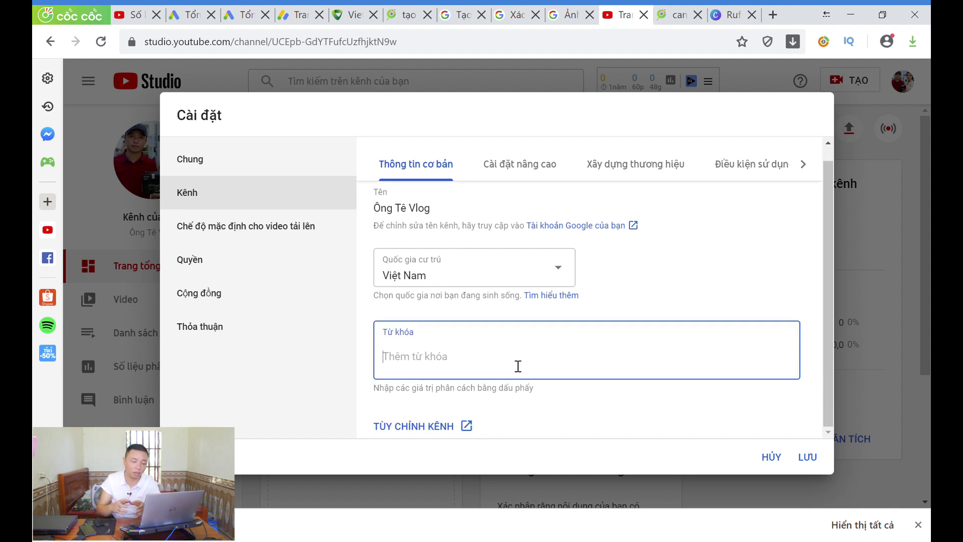
Step: Enter channel keywords 'ông te vlog', 'ông tê', 'làm youtube 2020' and save
type("ông")
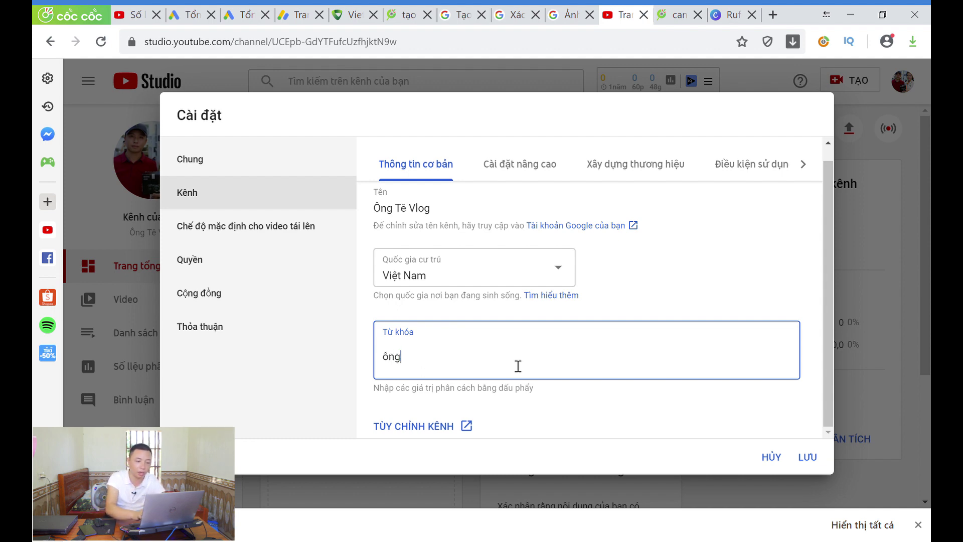
type(" te vlog,ông tê,")
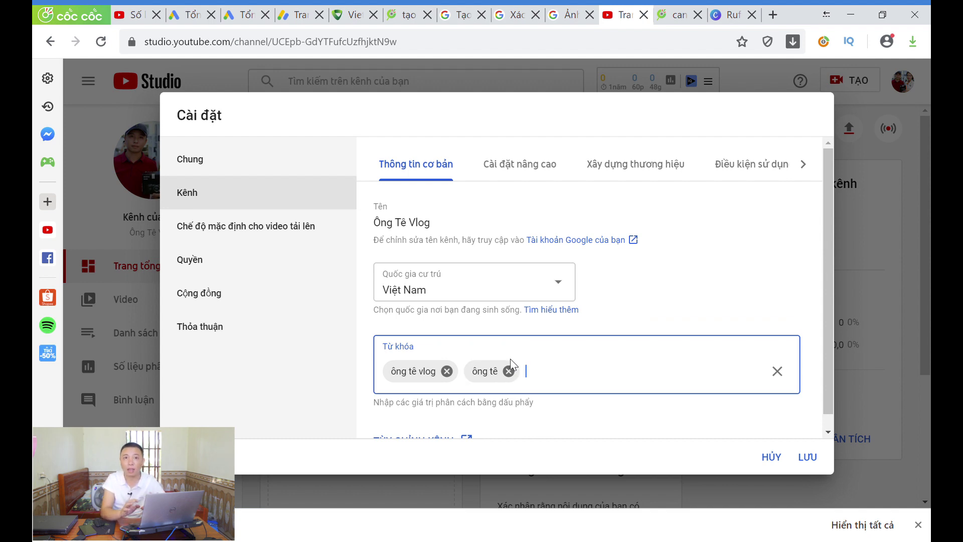
type("làm y")
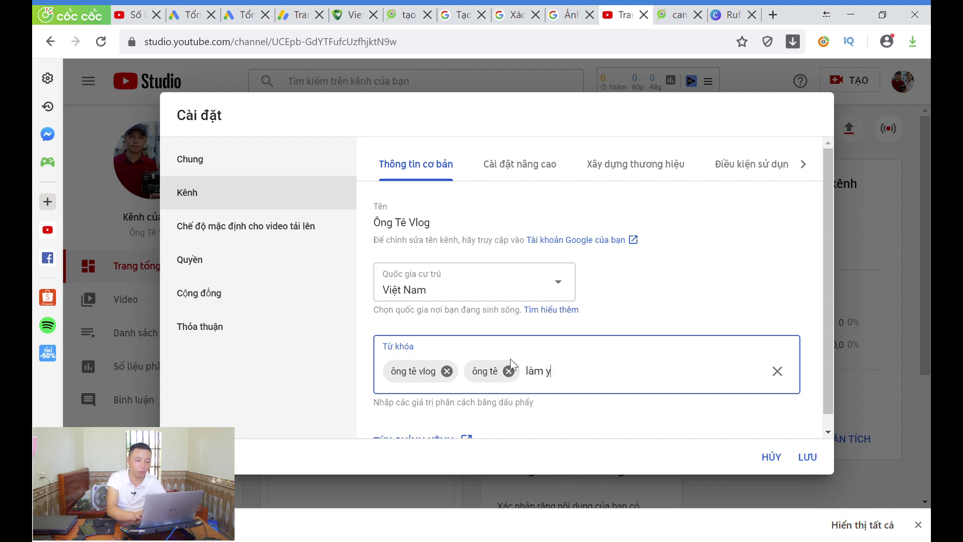
type("outube 2020")
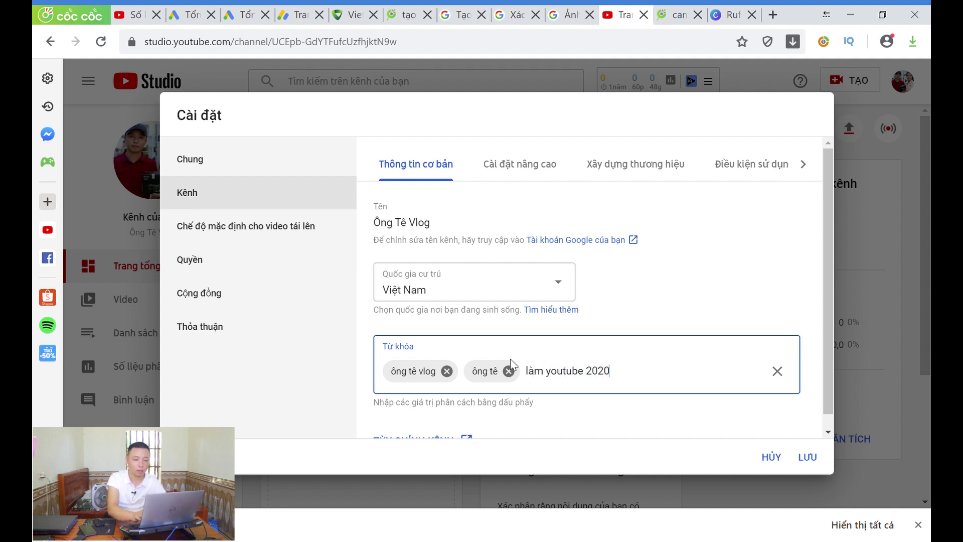
type(",")
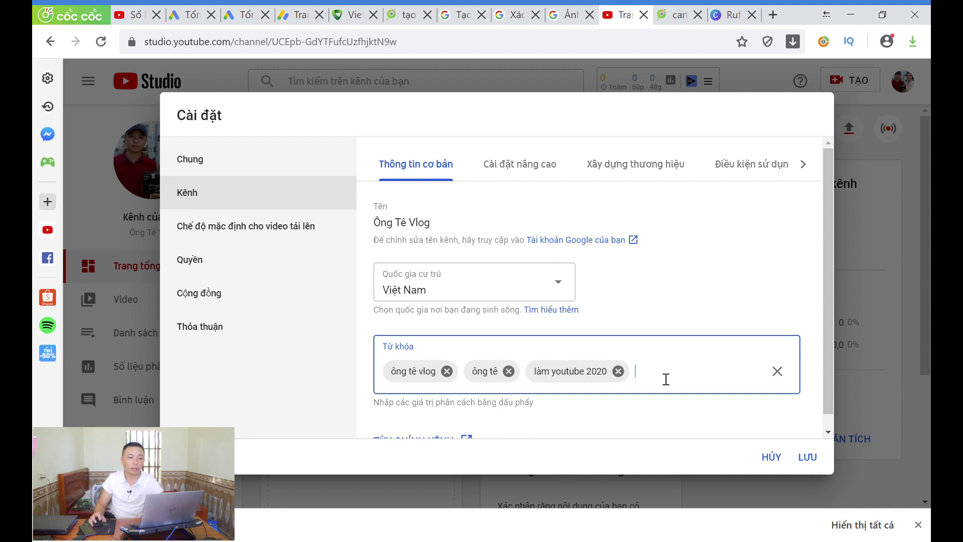
scroll(701, 387, "down", 1)
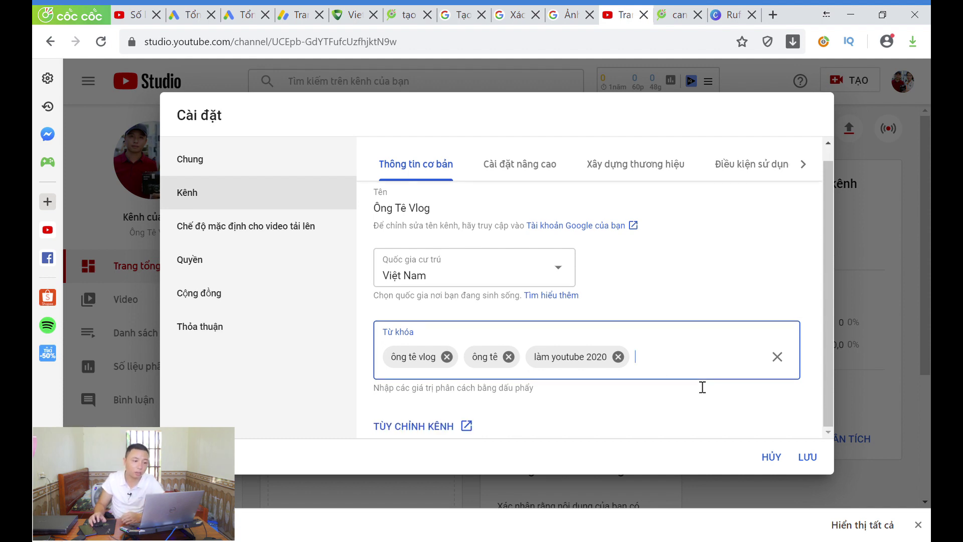
left_click(821, 457)
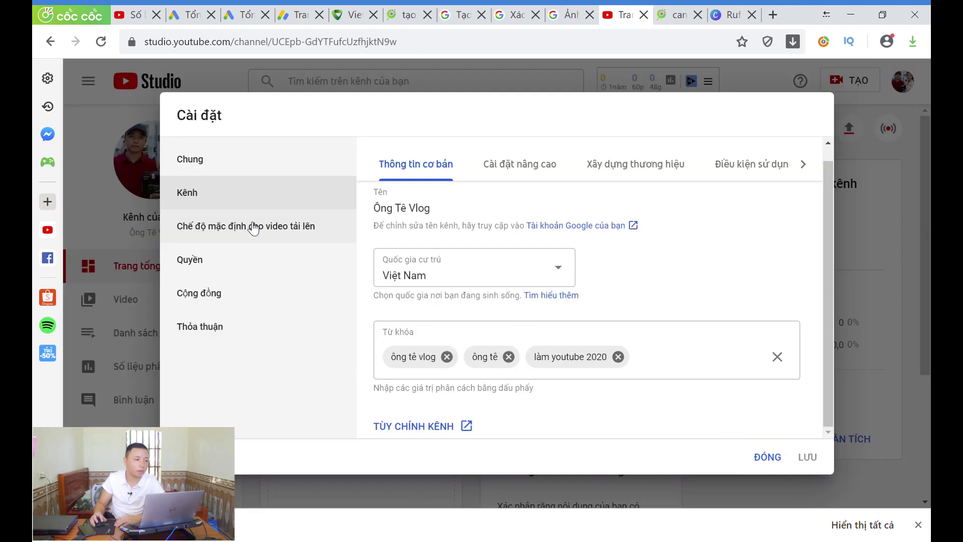
Step: Open the upload defaults, leave title and description empty, and open a new browser tab
left_click(277, 243)
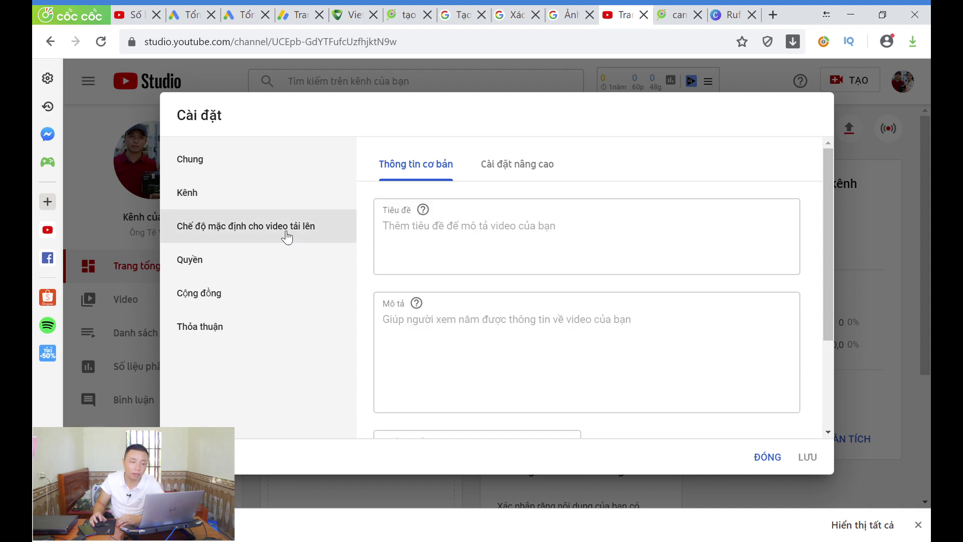
left_click(550, 238)
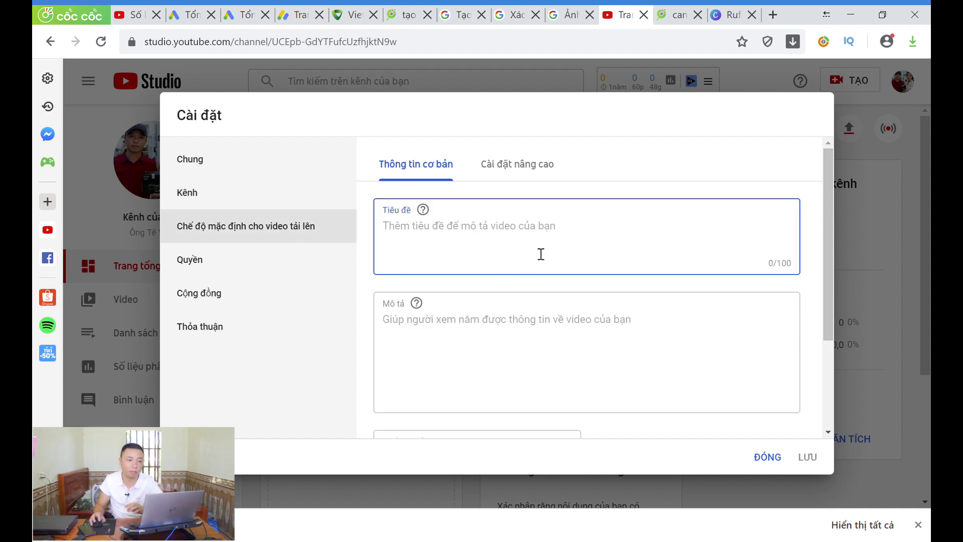
left_click(529, 340)
scroll(529, 341, "down", 1)
scroll(532, 313, "down", 2)
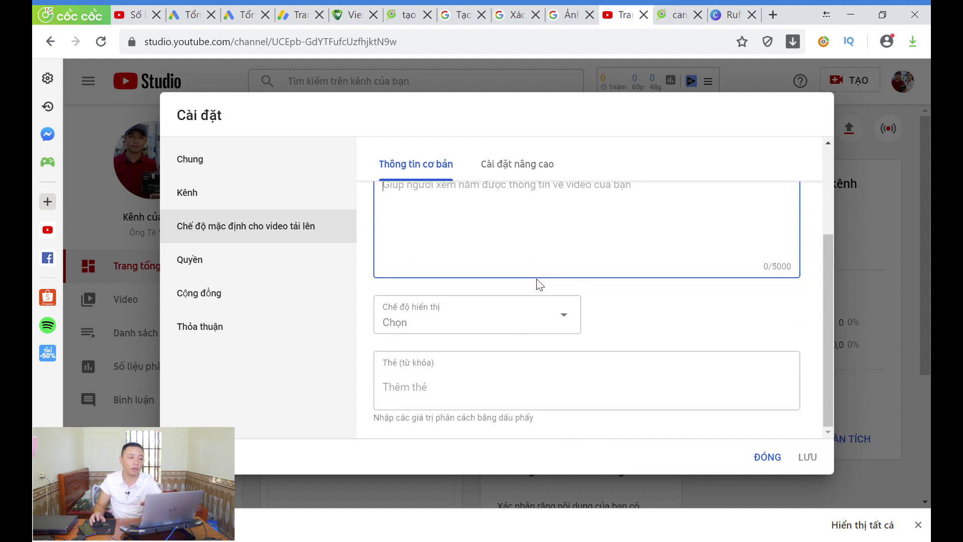
scroll(540, 284, "up", 1)
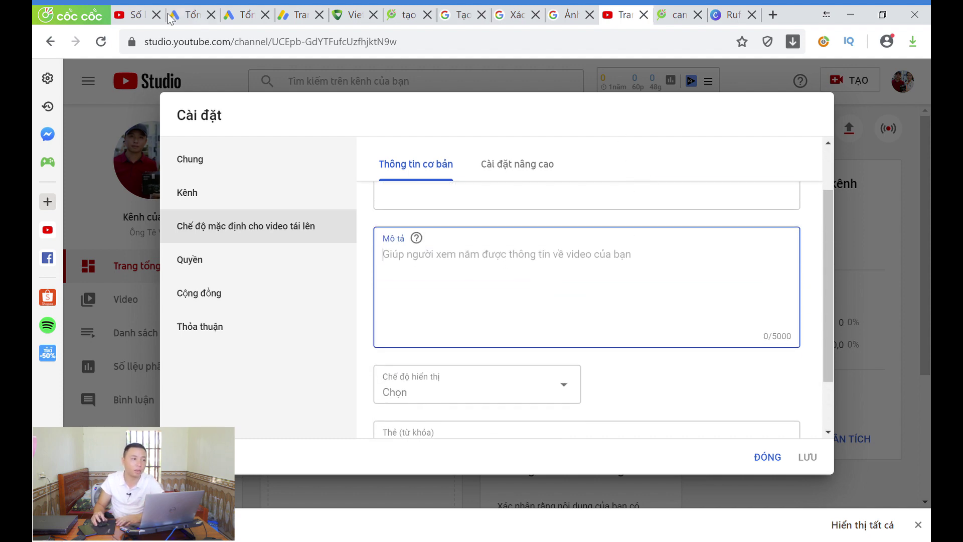
left_click(773, 15)
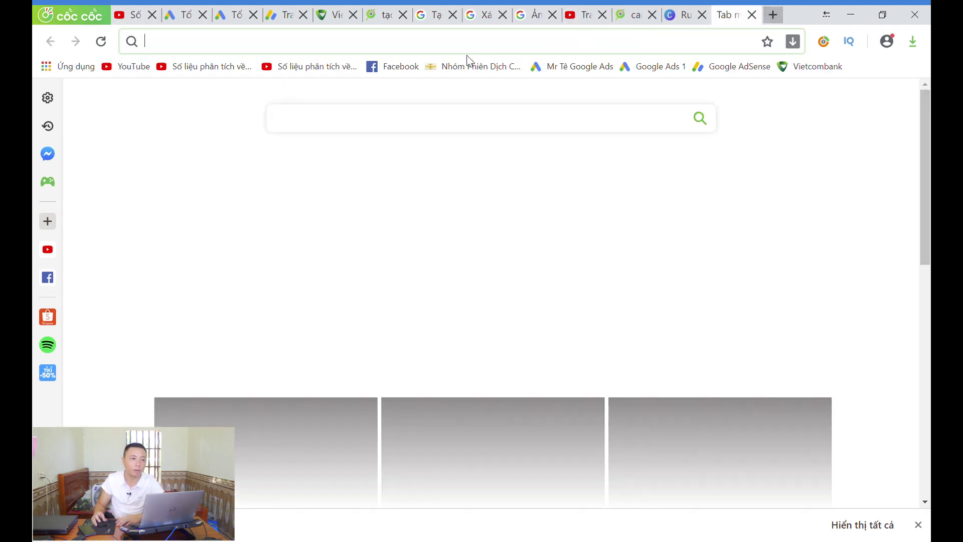
Step: Load youtube.com, close the extra tabs, and open the newest video from a 'tê vlog' search
type("youtube.com")
key("Return")
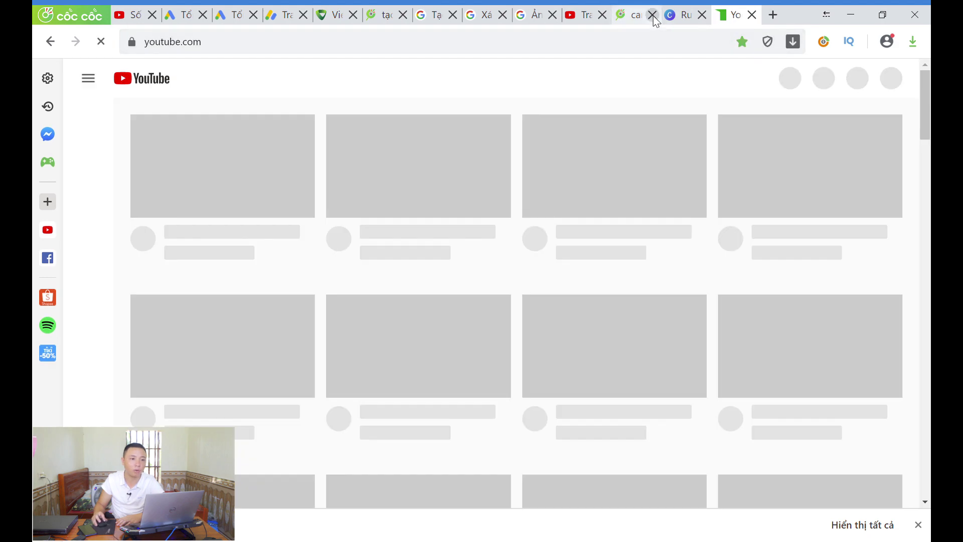
left_click(653, 15)
left_click(653, 15)
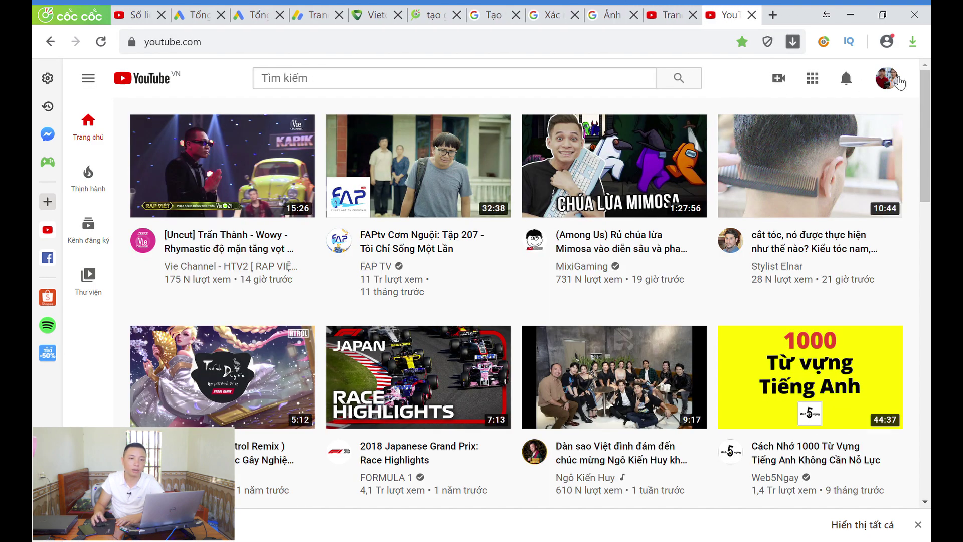
left_click(603, 78)
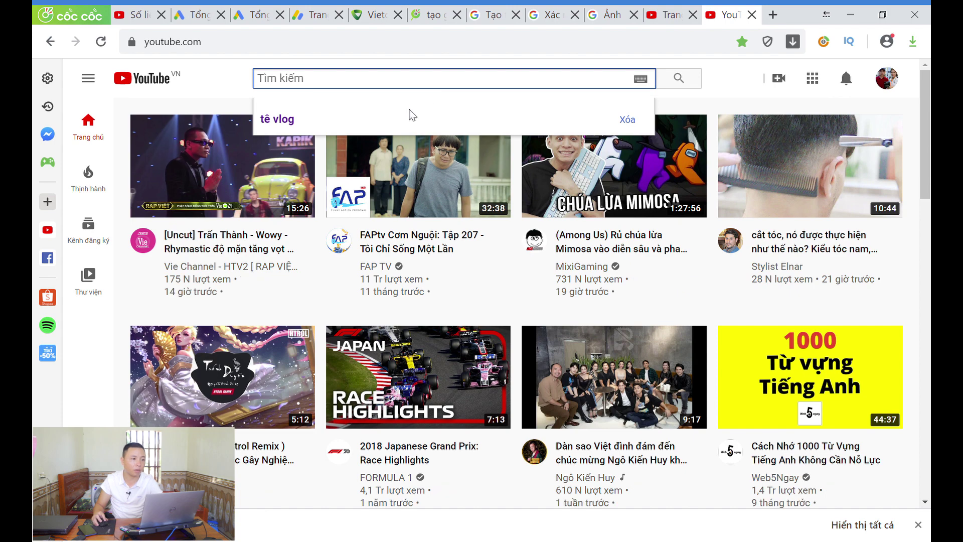
left_click(403, 120)
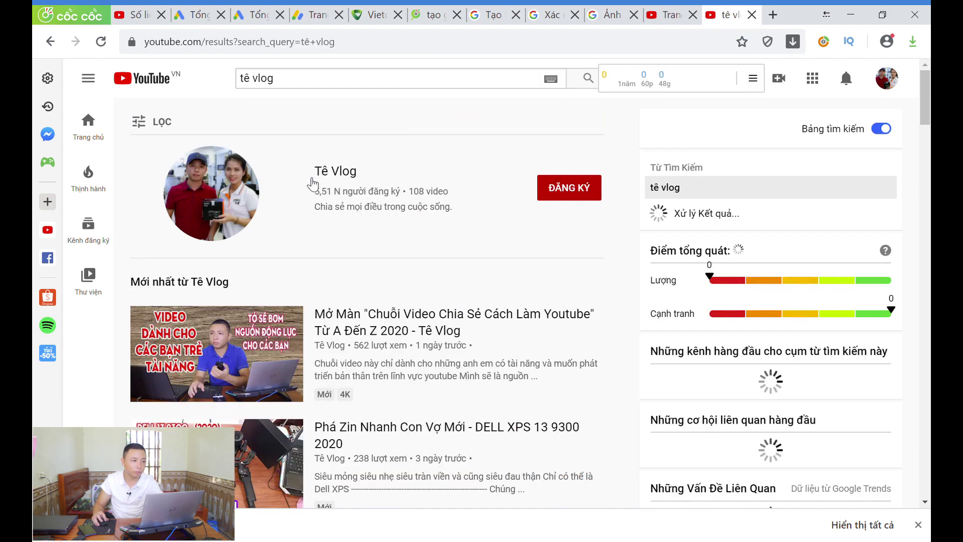
left_click(410, 308)
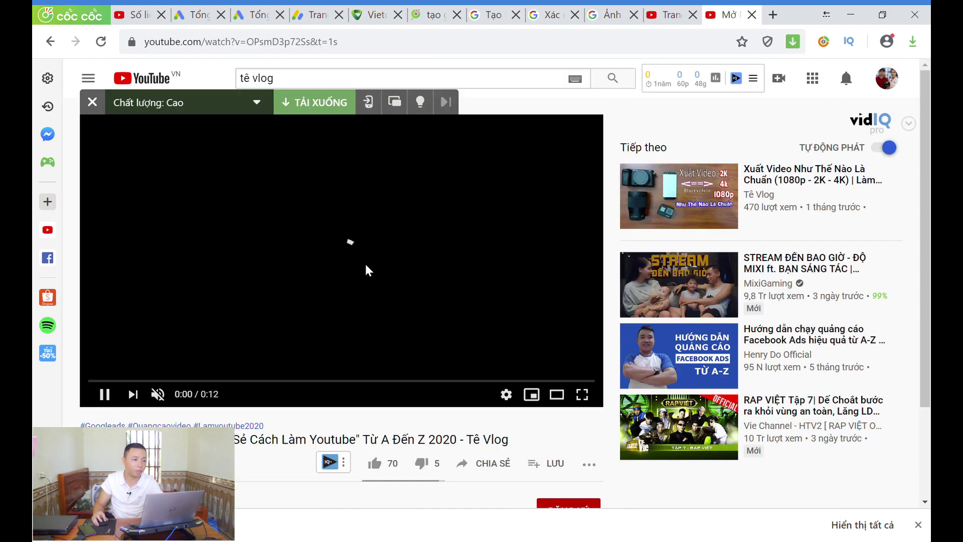
Step: Pause the video and expand its full description to read the greeting, contact lines and links
left_click(366, 270)
scroll(366, 270, "down", 3)
scroll(365, 270, "down", 3)
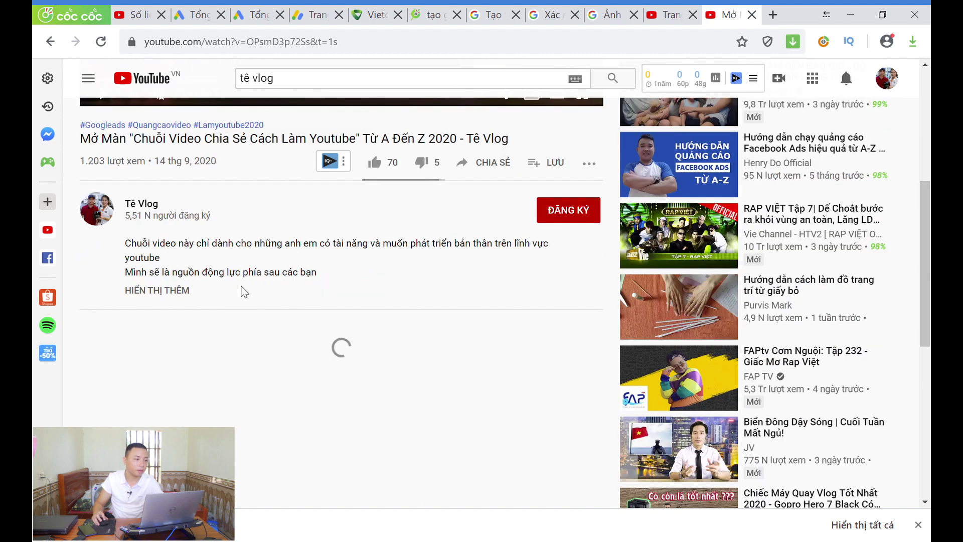
left_click(160, 296)
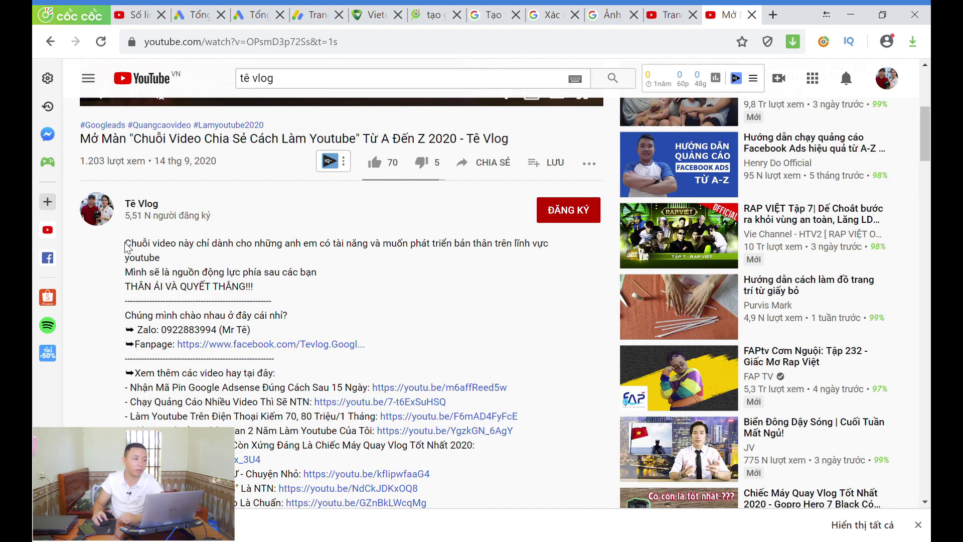
scroll(291, 306, "down", 3)
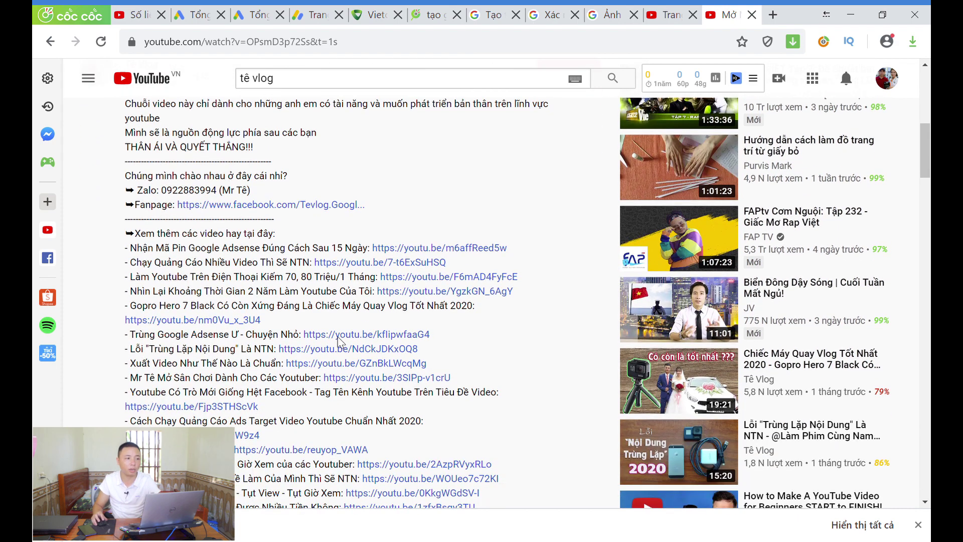
left_click_drag(125, 176, 370, 213)
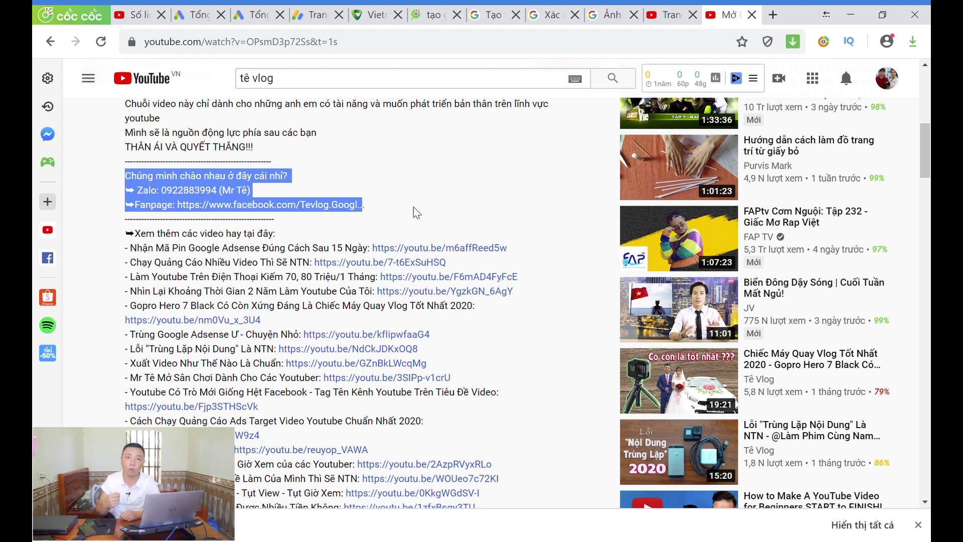
left_click(416, 213)
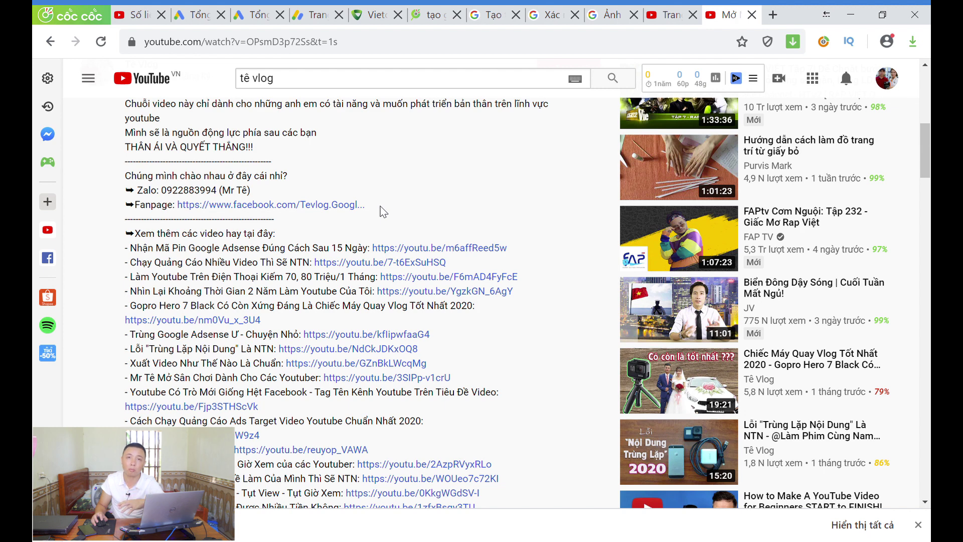
scroll(384, 213, "down", 1)
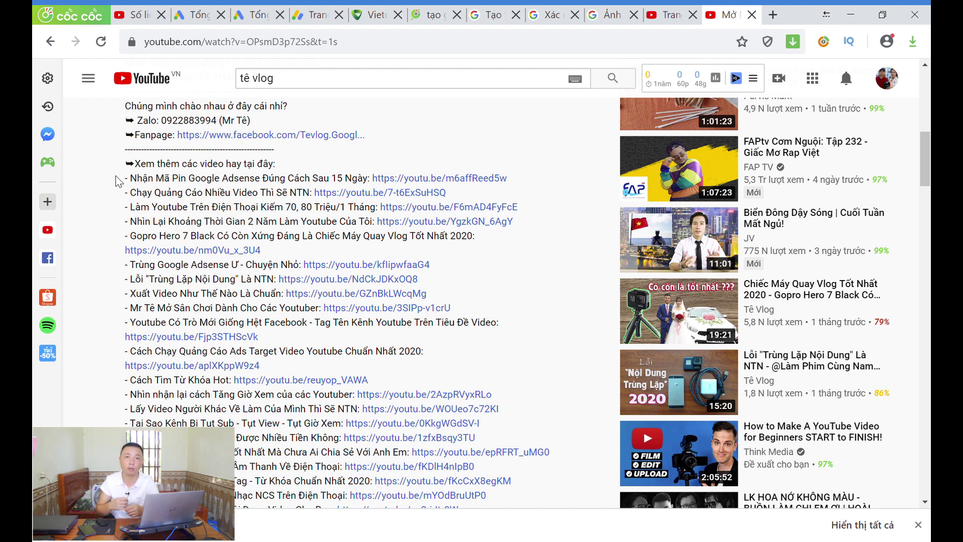
left_click_drag(126, 163, 468, 467)
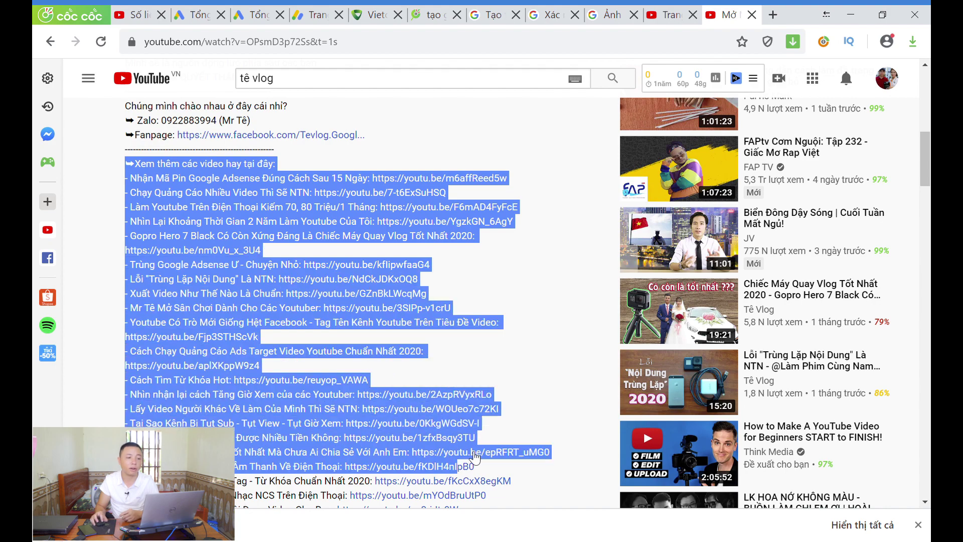
left_click(527, 357)
scroll(524, 355, "up", 7)
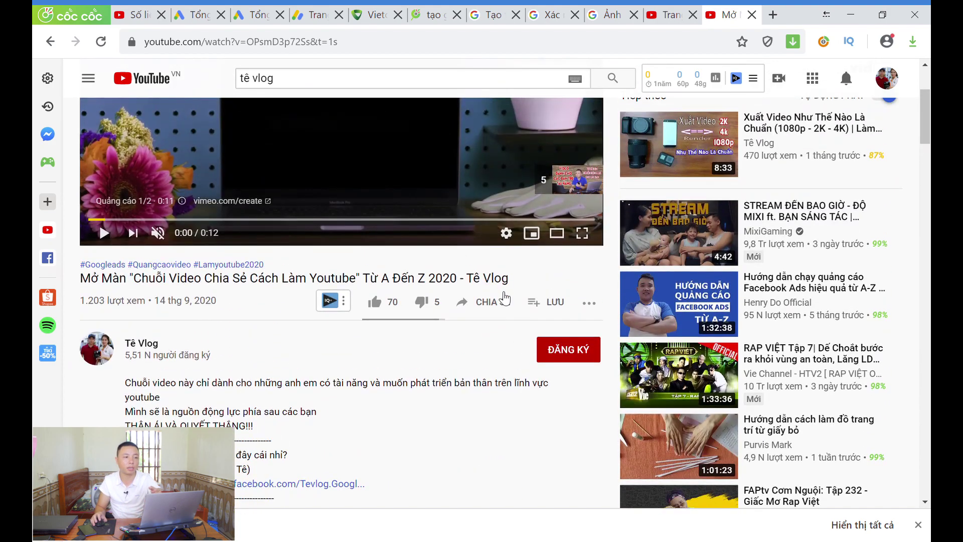
scroll(499, 286, "down", 6)
scroll(263, 296, "down", 3)
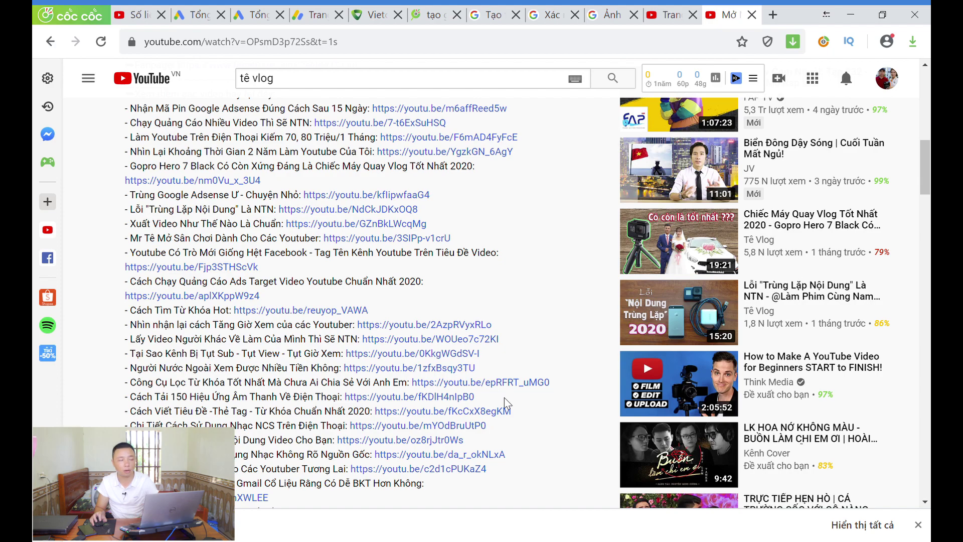
scroll(508, 403, "down", 9)
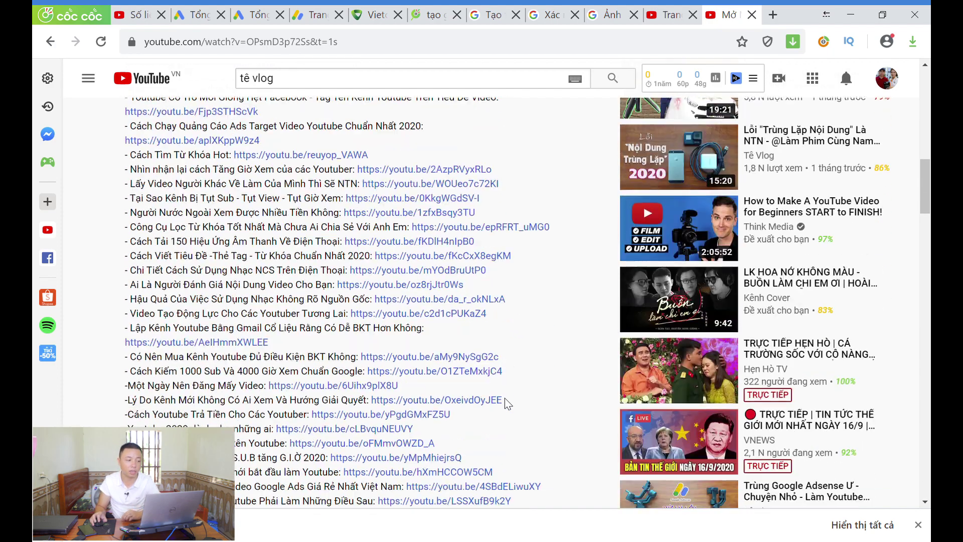
scroll(507, 402, "up", 20)
scroll(426, 356, "down", 2)
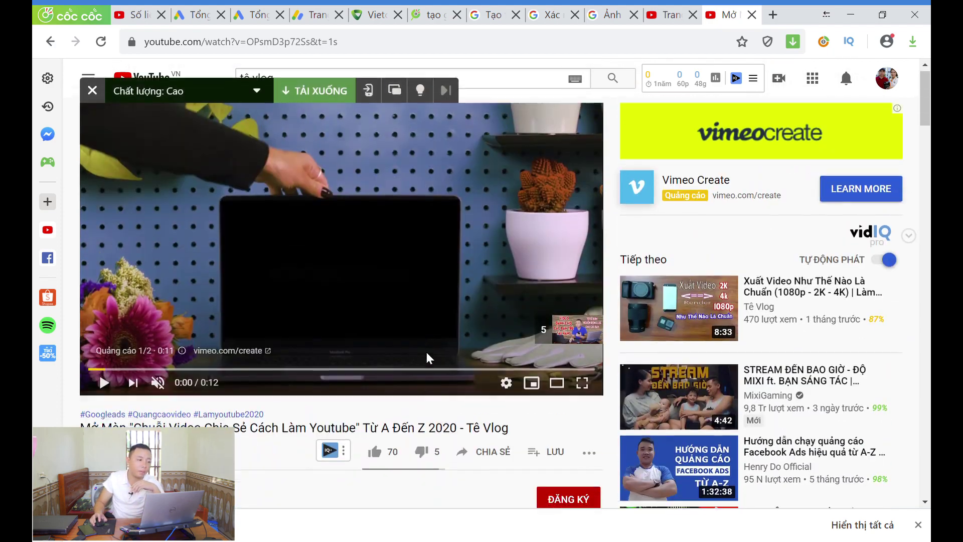
left_click_drag(275, 295, 81, 291)
triple_click(81, 288)
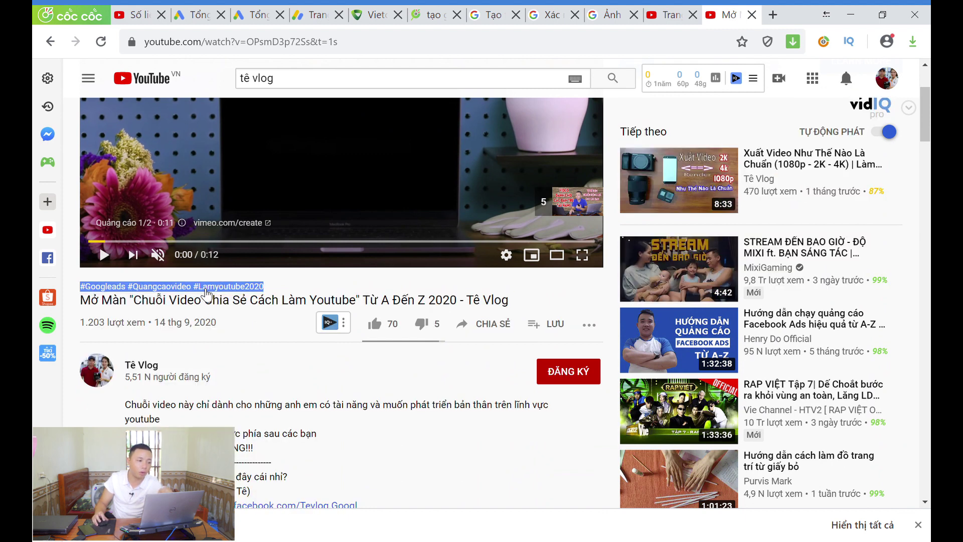
scroll(474, 381, "down", 12)
scroll(474, 381, "down", 6)
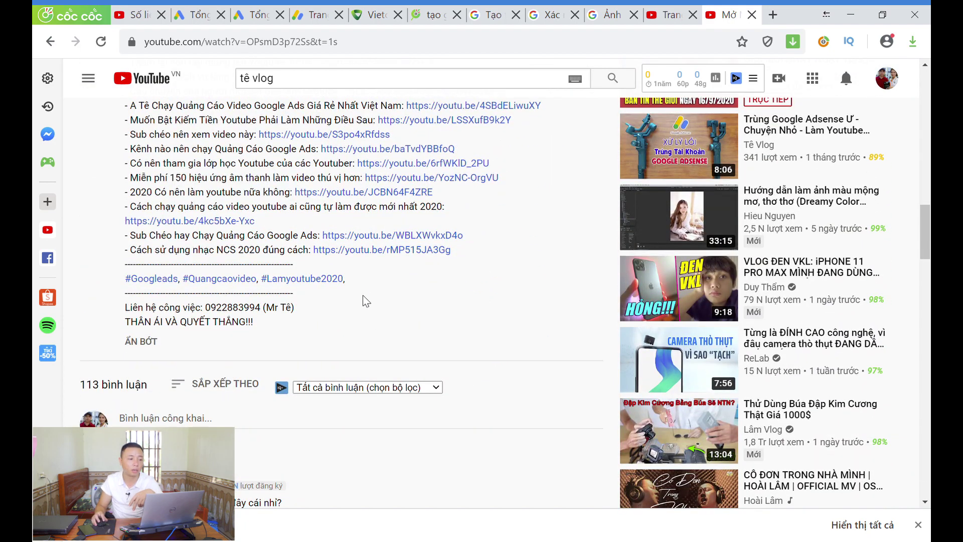
left_click(331, 279)
key("alt+Left")
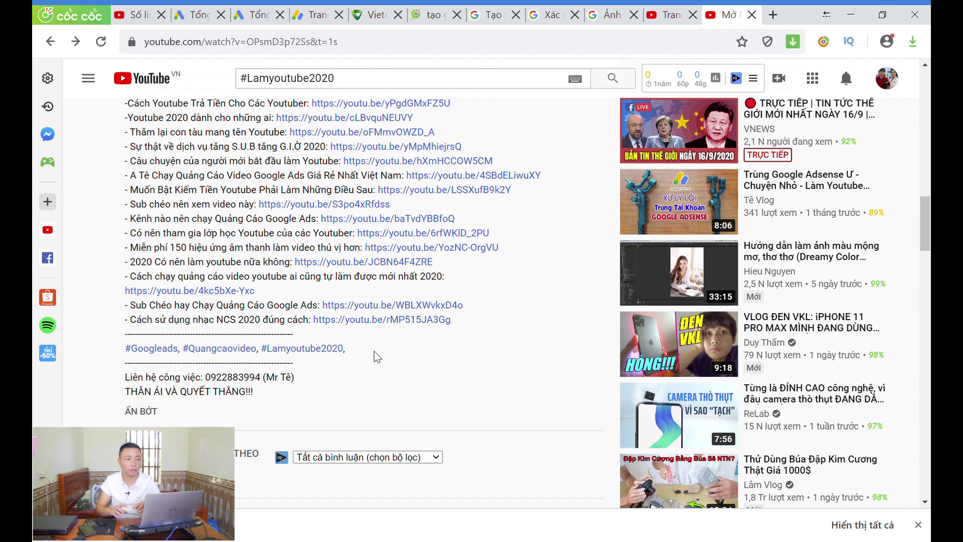
scroll(377, 357, "up", 10)
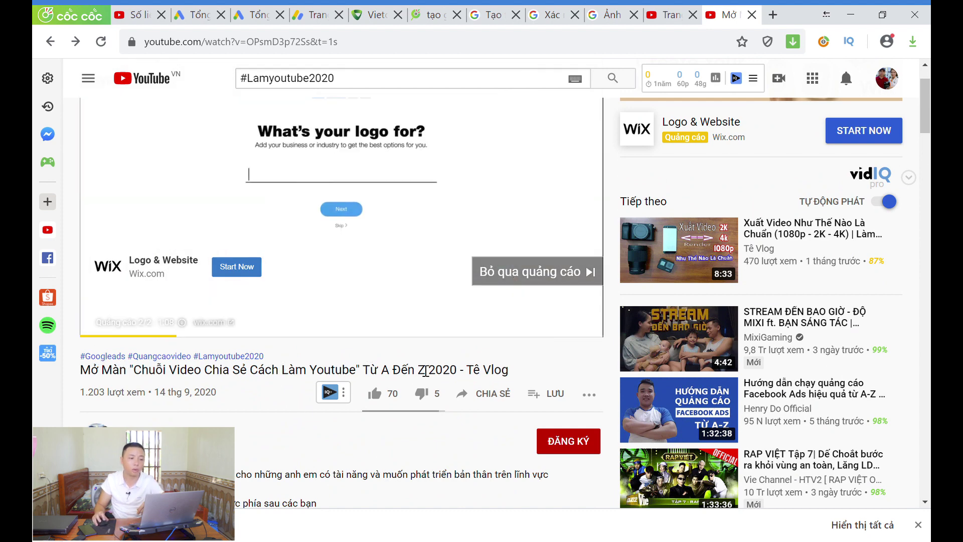
Step: Back in Studio's upload defaults, set the default visibility to Công khai
key("ctrl+w")
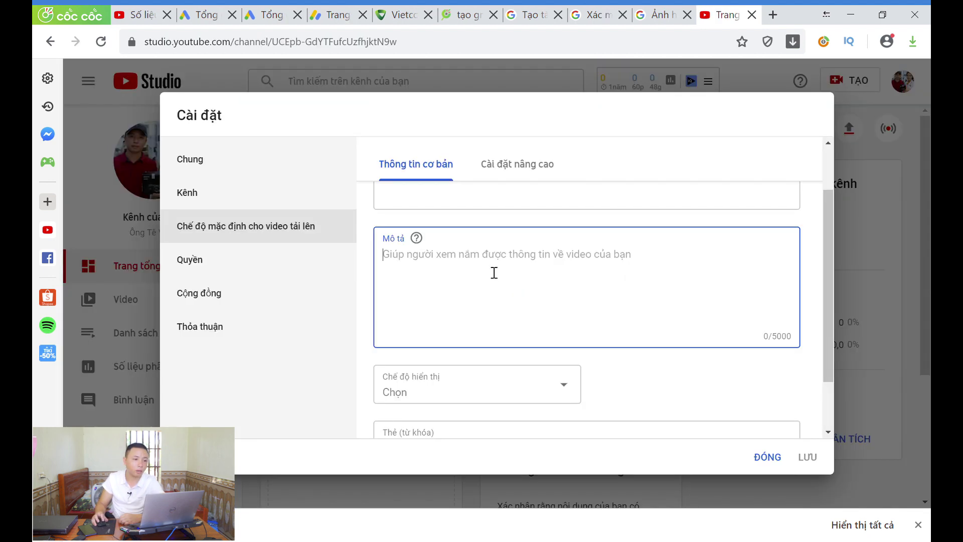
scroll(494, 273, "down", 2)
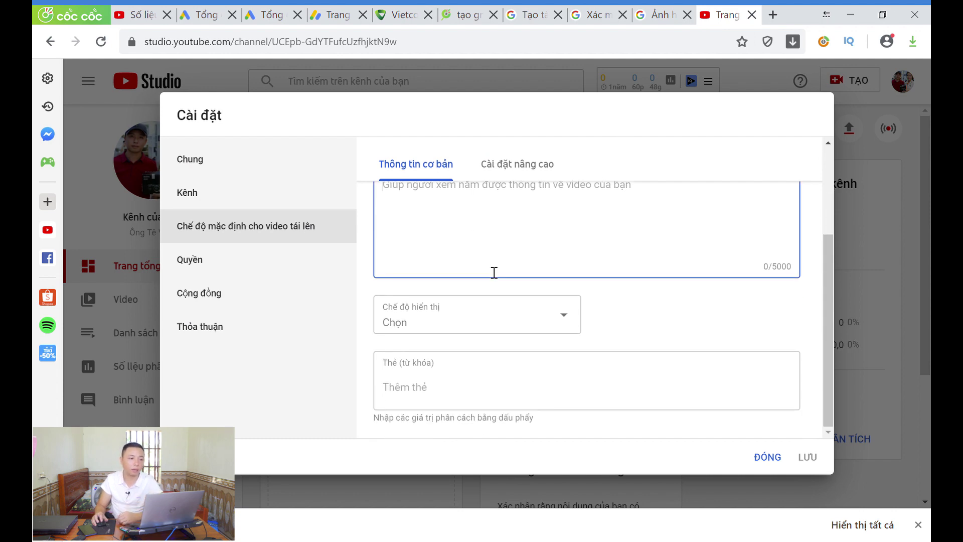
left_click(546, 314)
left_click(457, 317)
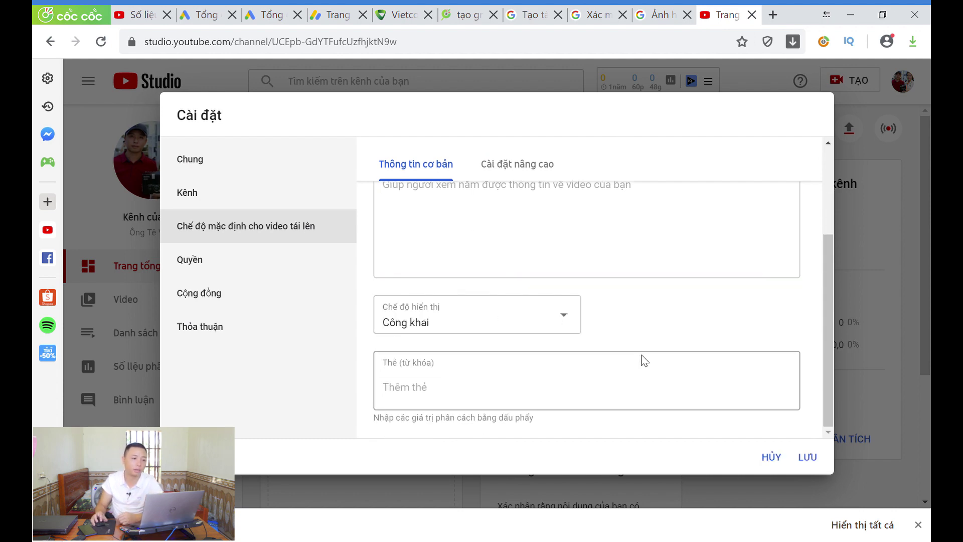
Step: Add 'ông tê vlog' and 'vlog' as default upload tags
left_click(515, 402)
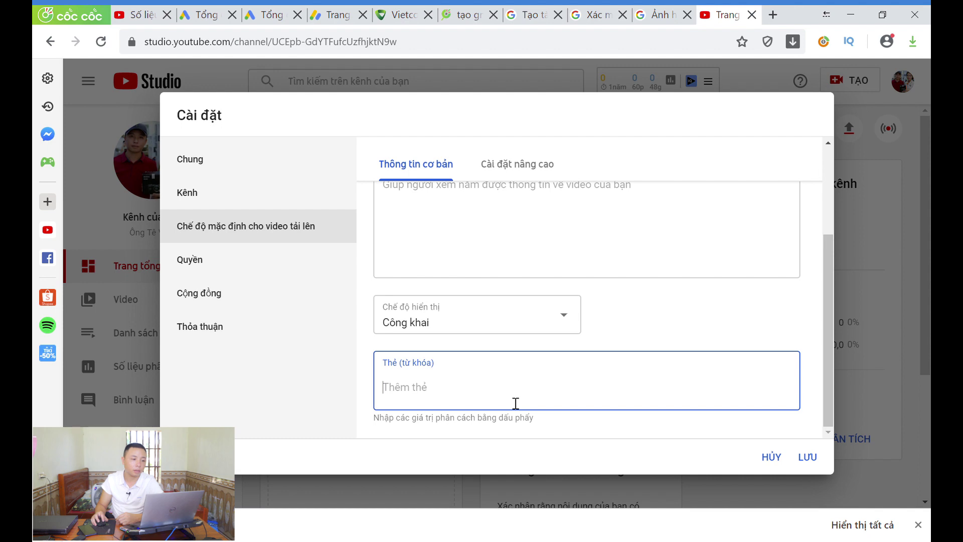
type("ông tê vl")
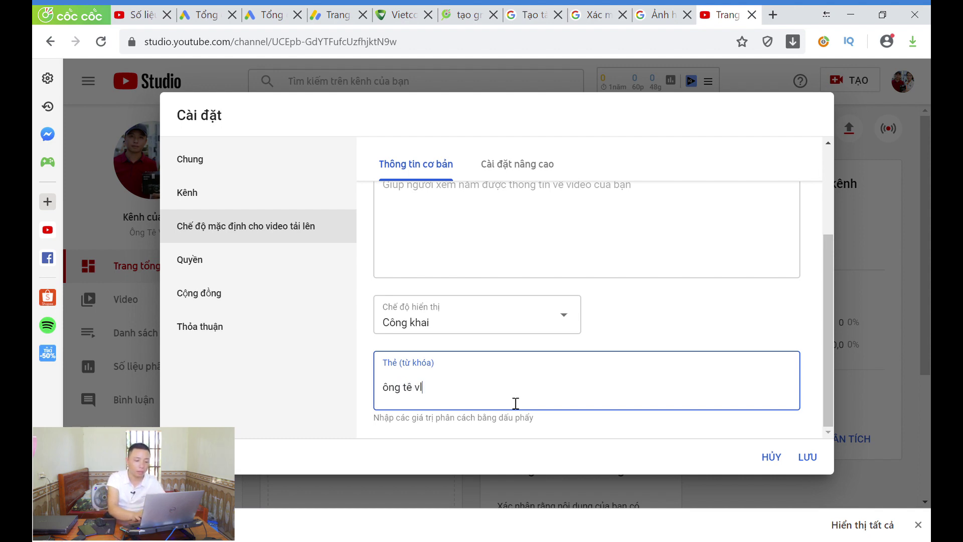
type("og")
key("Return")
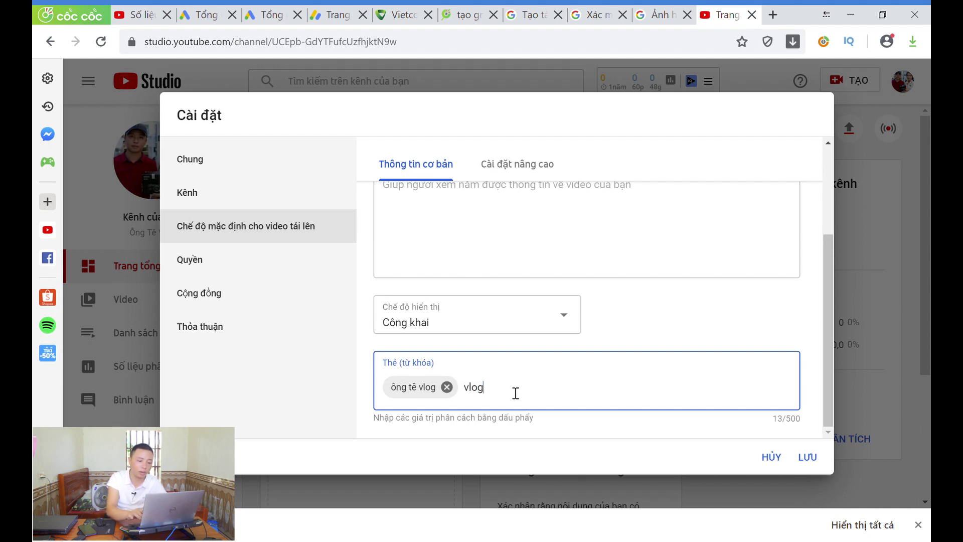
key("Return")
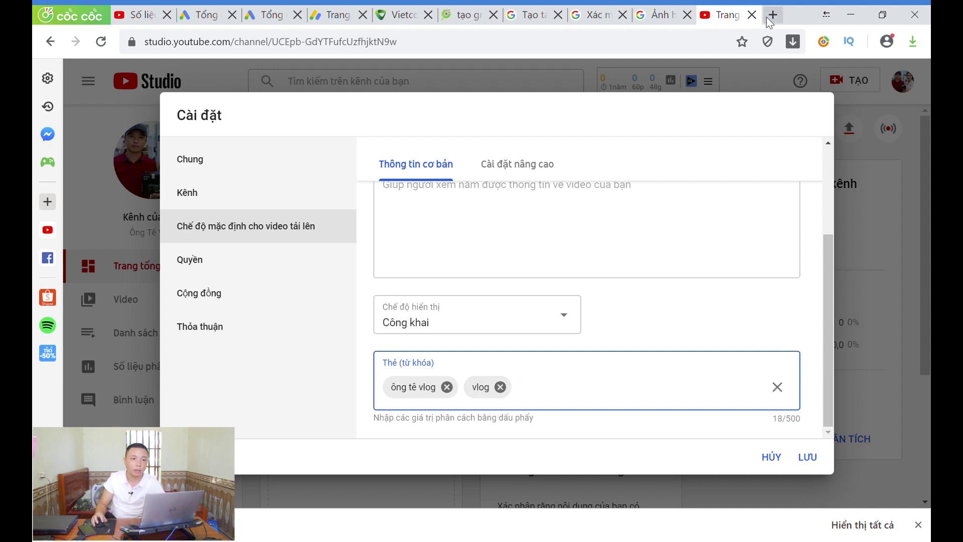
left_click(772, 15)
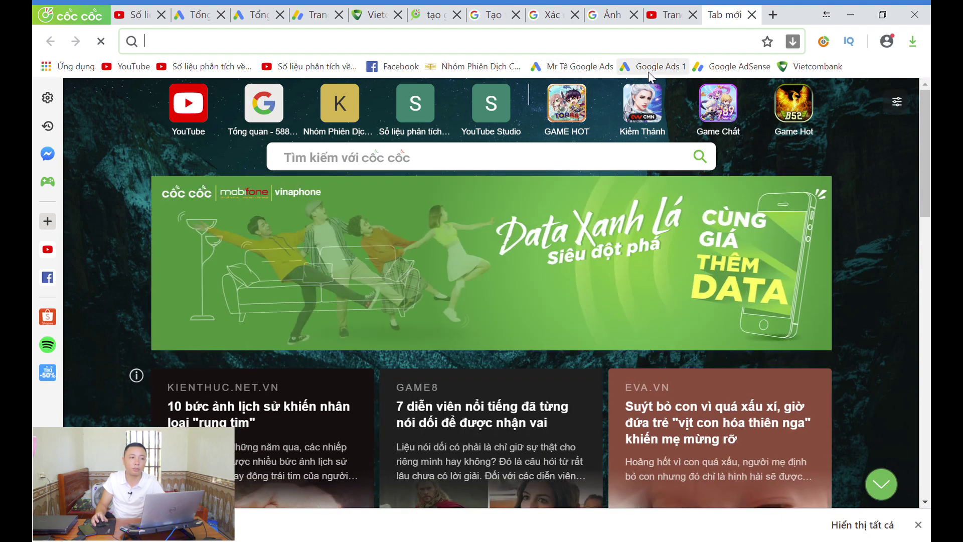
Step: Open the Tê Vlog channel page by repeating the 'tê vlog' search
left_click(140, 71)
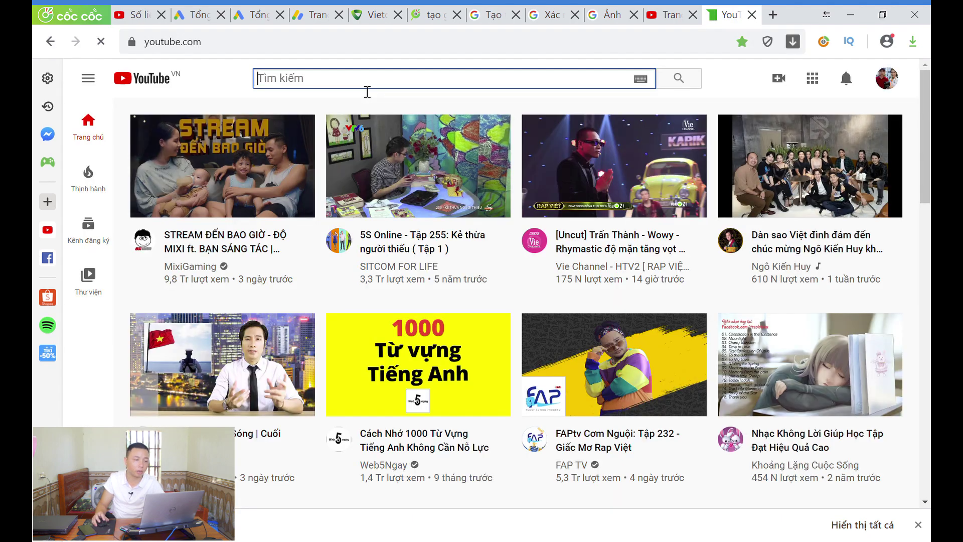
left_click(367, 92)
left_click(327, 141)
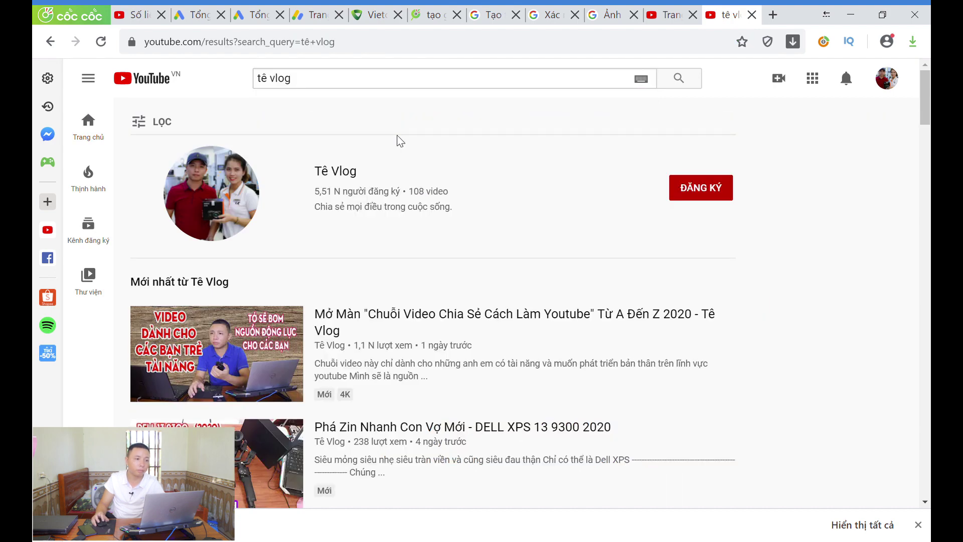
left_click(335, 171)
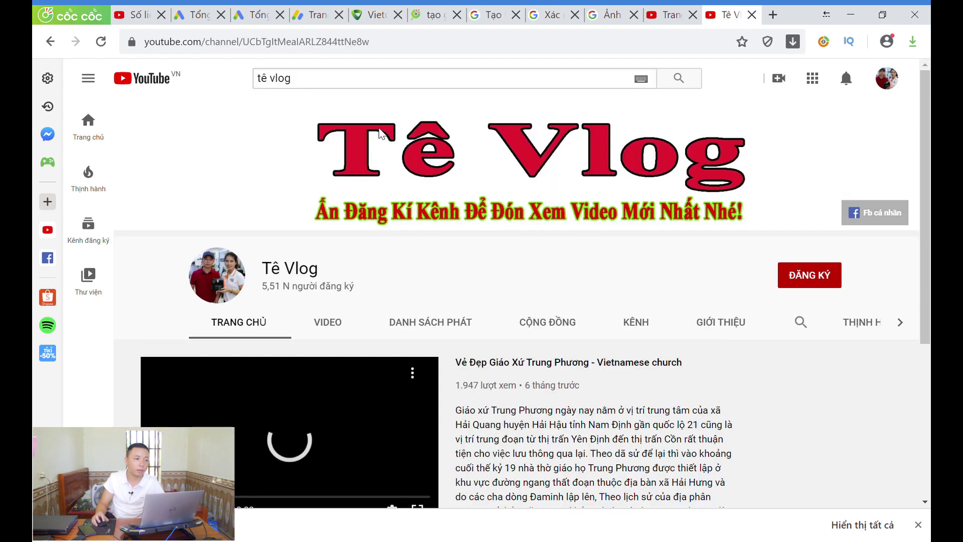
Step: Search 'tụt sub', then 'tụt view', and open the video on losing subs and views
triple_click(374, 83)
type("t")
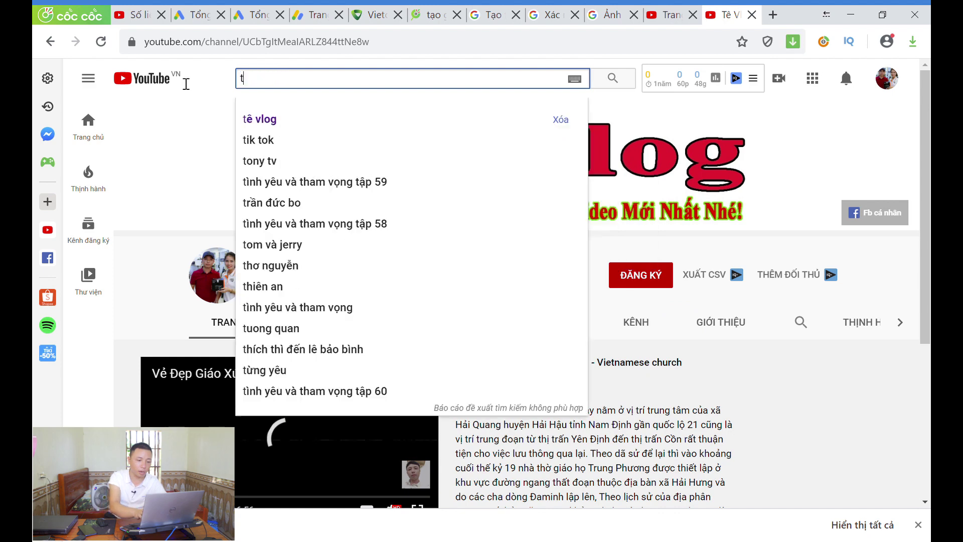
type("ụt s")
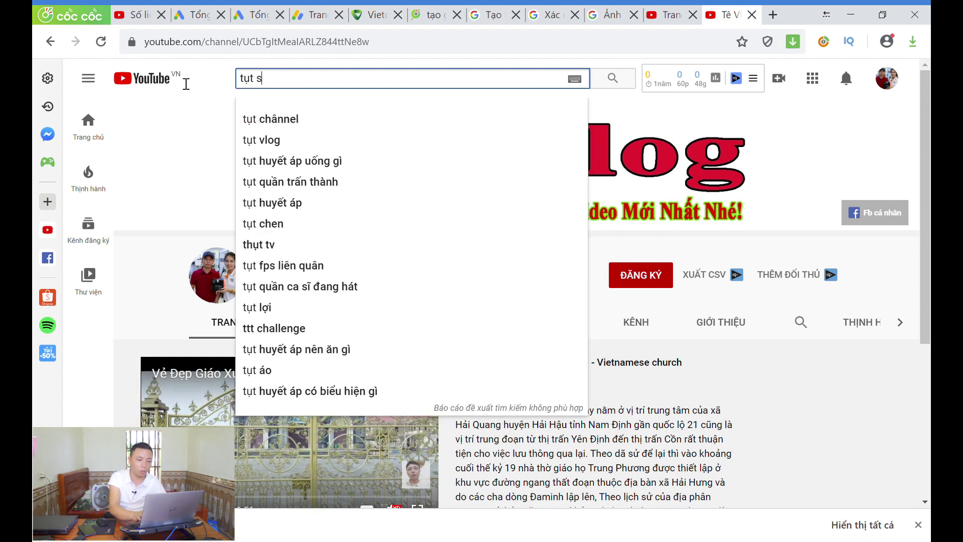
type("ub")
key("Return")
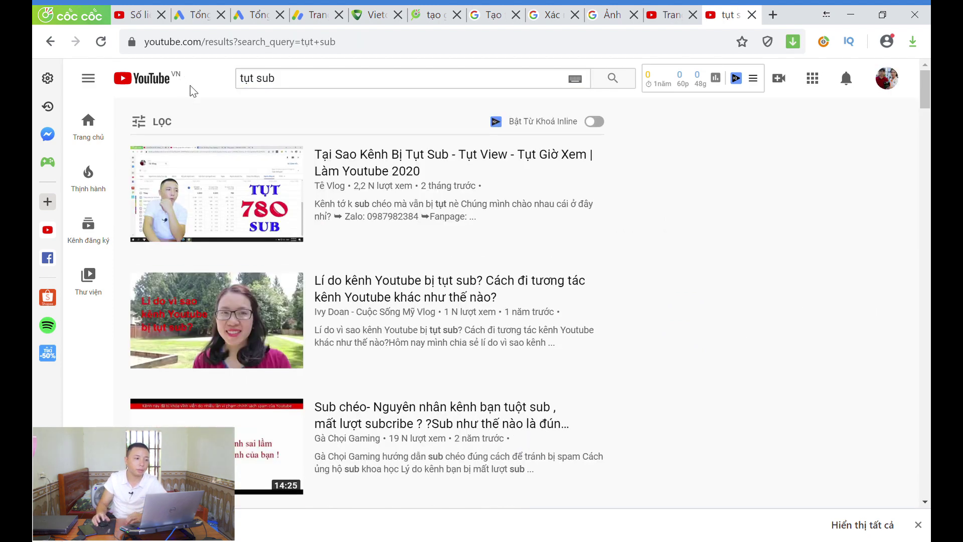
mouse_move(427, 237)
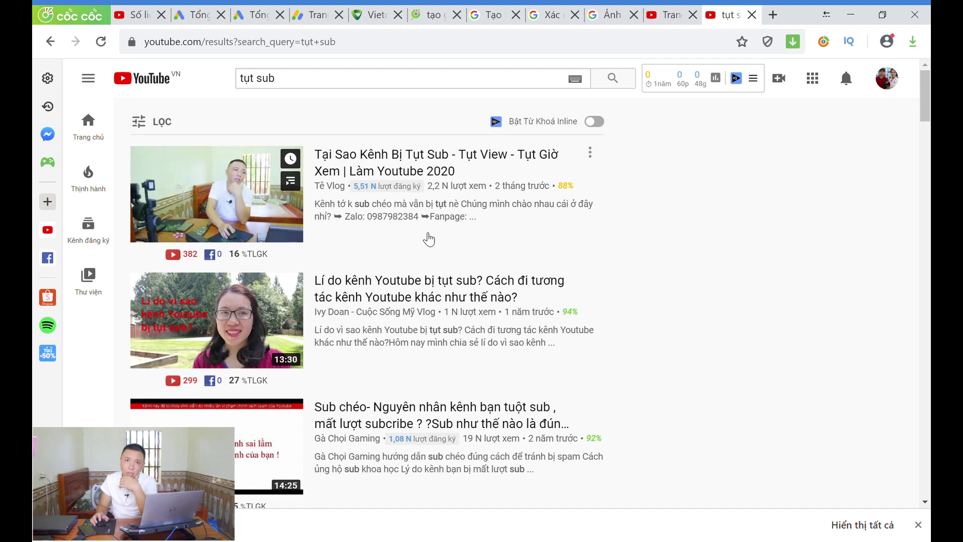
left_click(367, 90)
key("BackSpace")
key("BackSpace")
key("BackSpace")
type("view")
key("Return")
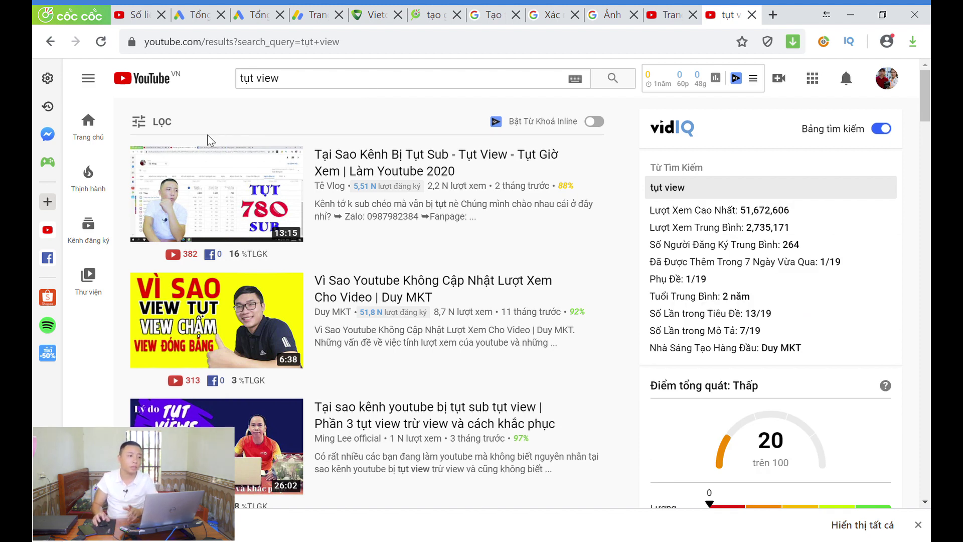
left_click(215, 193)
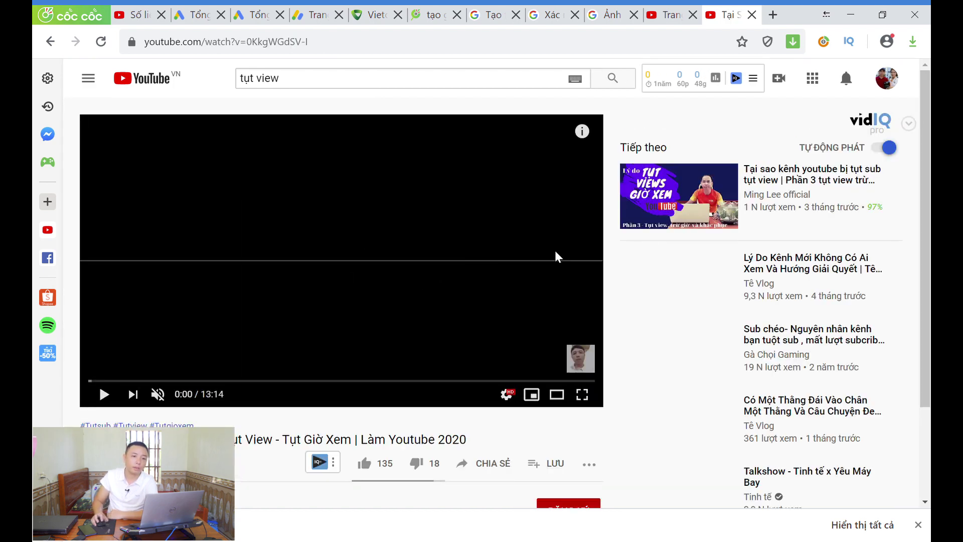
Step: Expand the vidIQ panel to see the video's stats: 2,368 views and SEO score 38.4/100
left_click(908, 123)
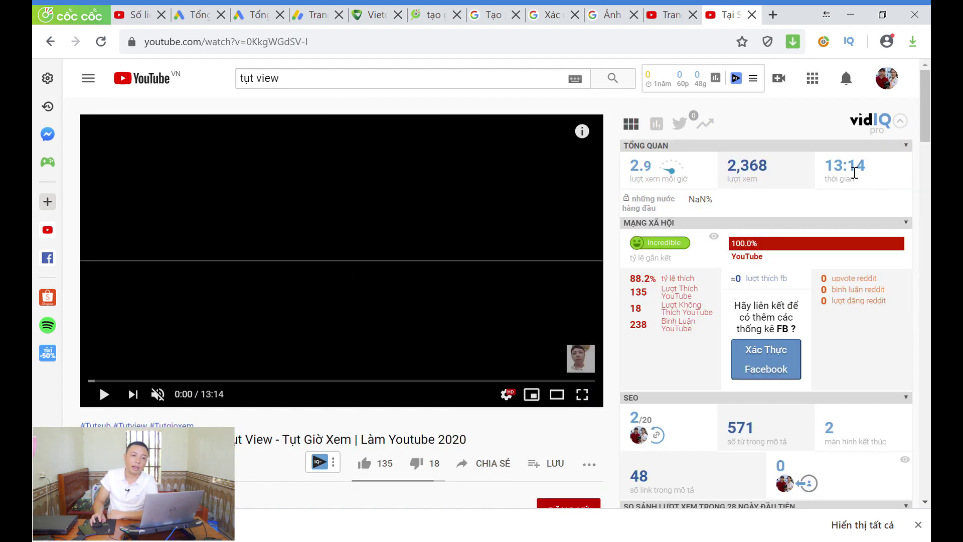
scroll(528, 329, "down", 4)
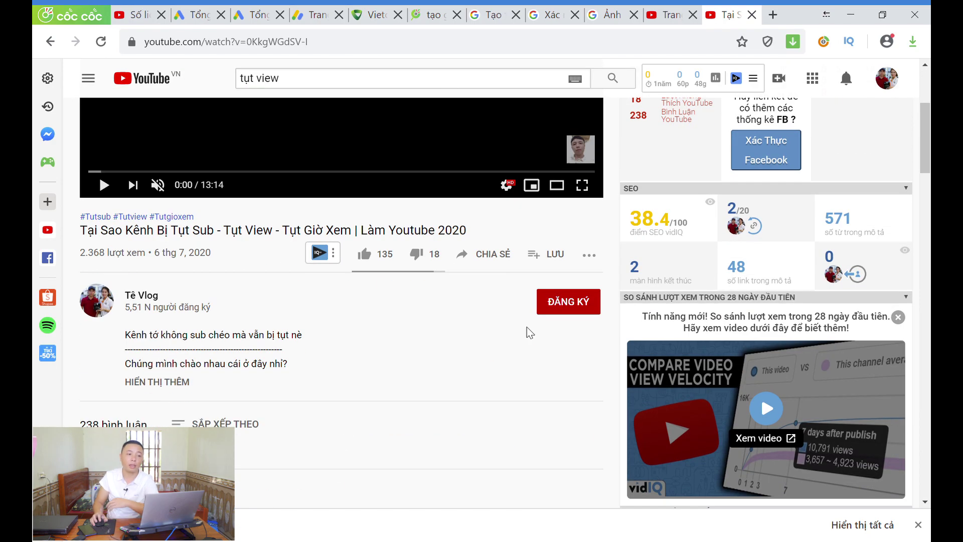
scroll(451, 377, "down", 4)
scroll(665, 346, "up", 6)
scroll(665, 346, "down", 15)
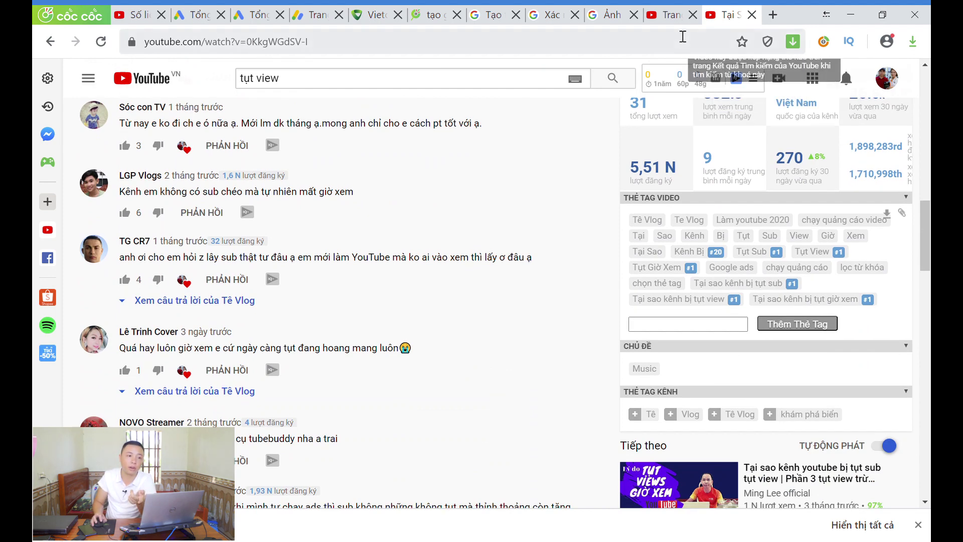
Step: Review the video's vidIQ tags, then go back to the YouTube Studio settings tab
left_click(669, 15)
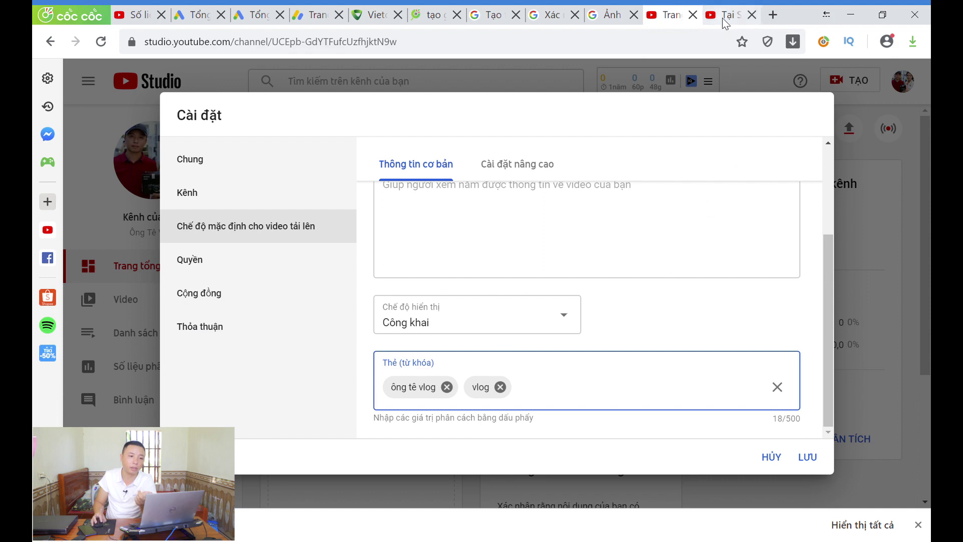
left_click(725, 21)
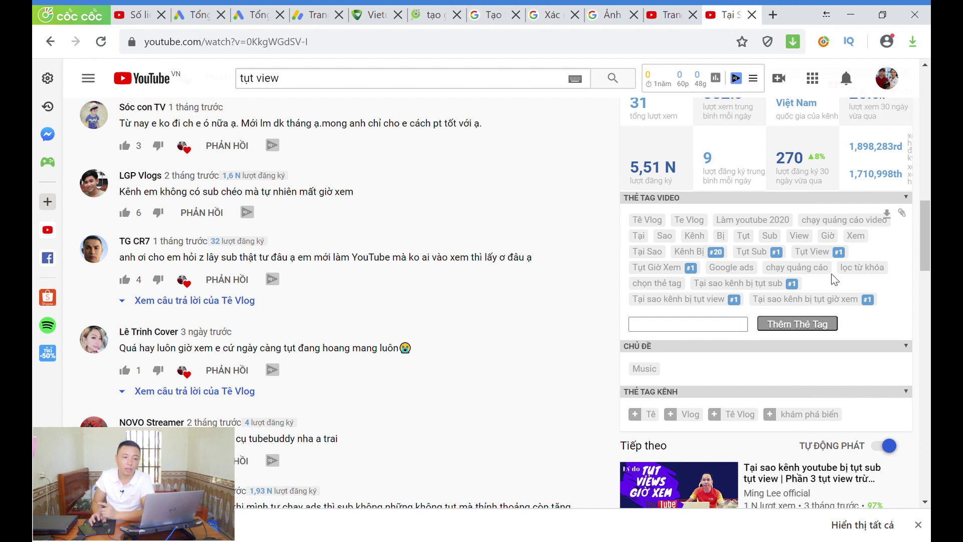
mouse_move(777, 261)
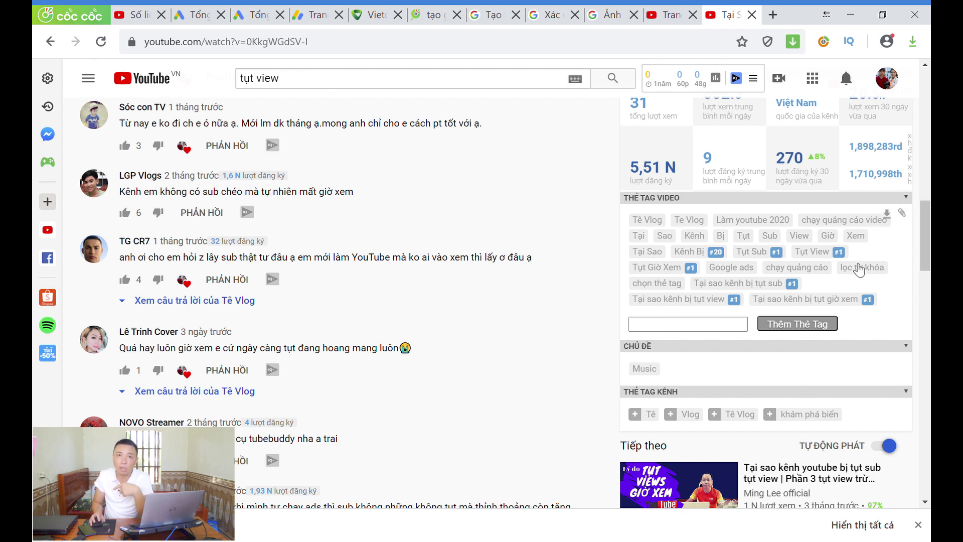
mouse_move(691, 276)
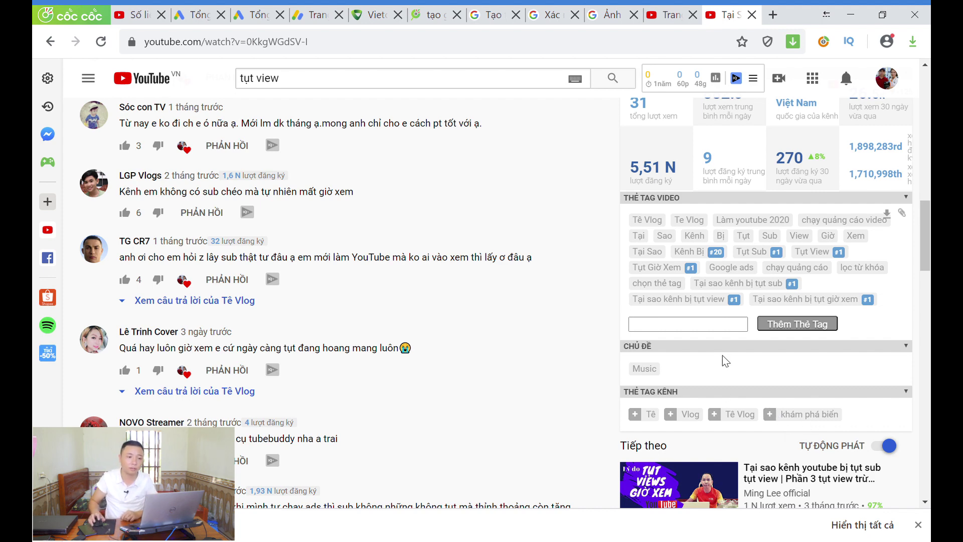
scroll(580, 348, "up", 12)
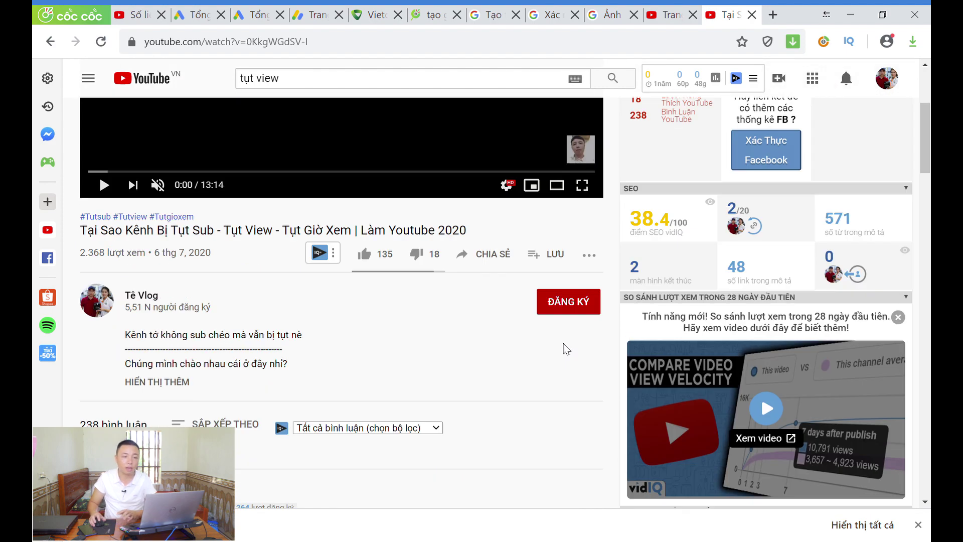
scroll(571, 343, "up", 3)
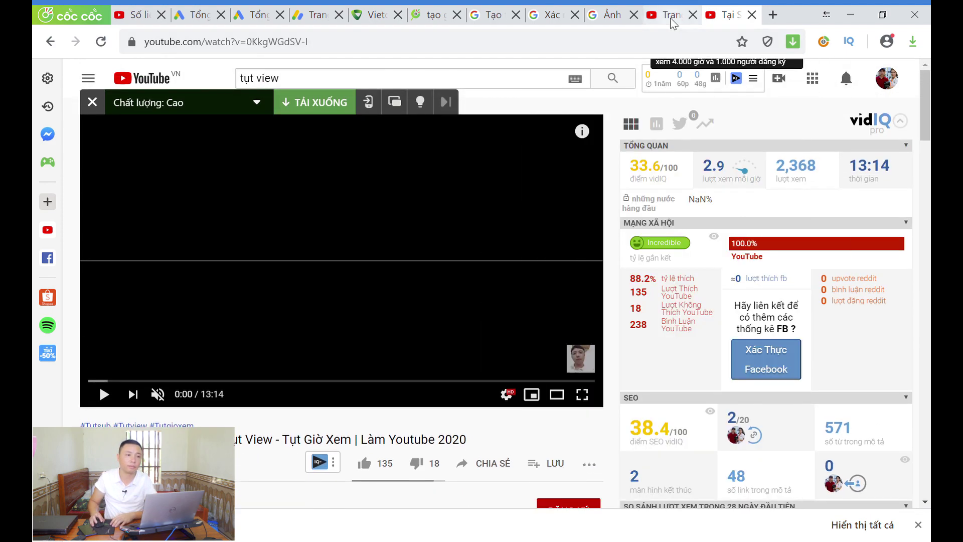
left_click(672, 18)
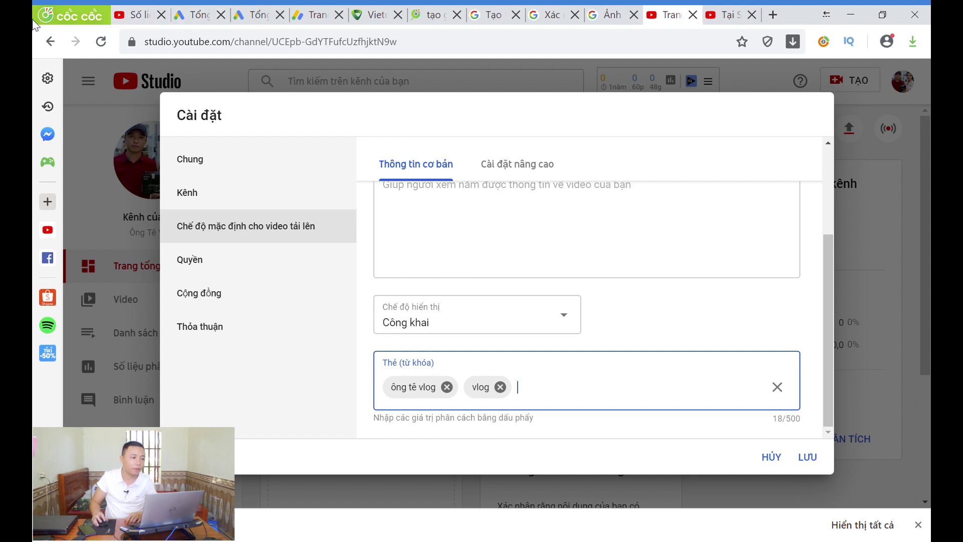
Step: Open Quyền, then Cộng đồng, and view the Mặc định comment defaults
left_click(283, 268)
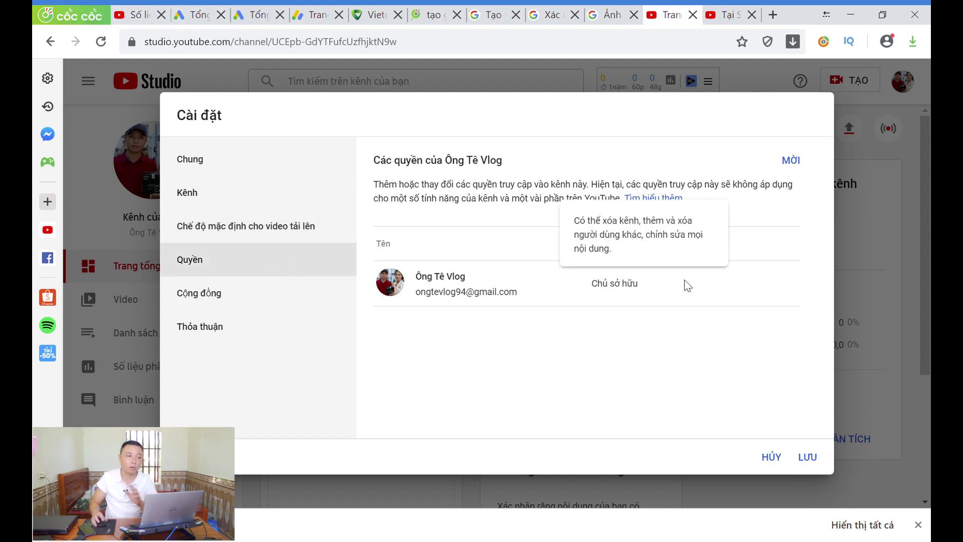
left_click(215, 298)
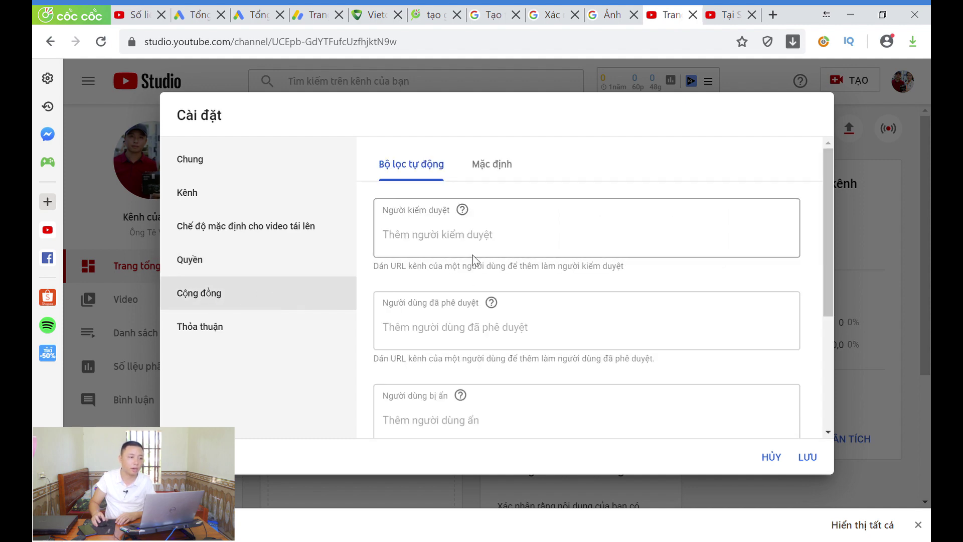
scroll(565, 314, "down", 4)
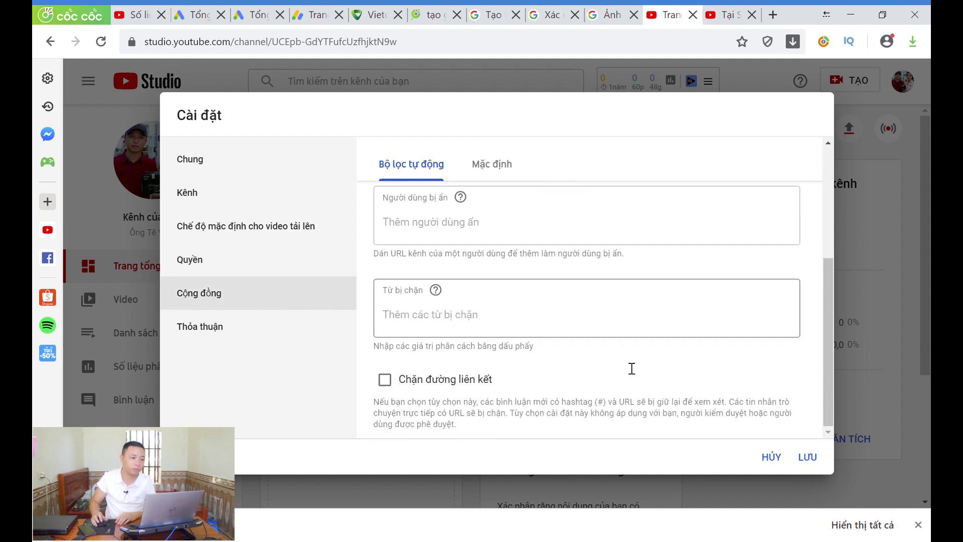
scroll(631, 368, "up", 4)
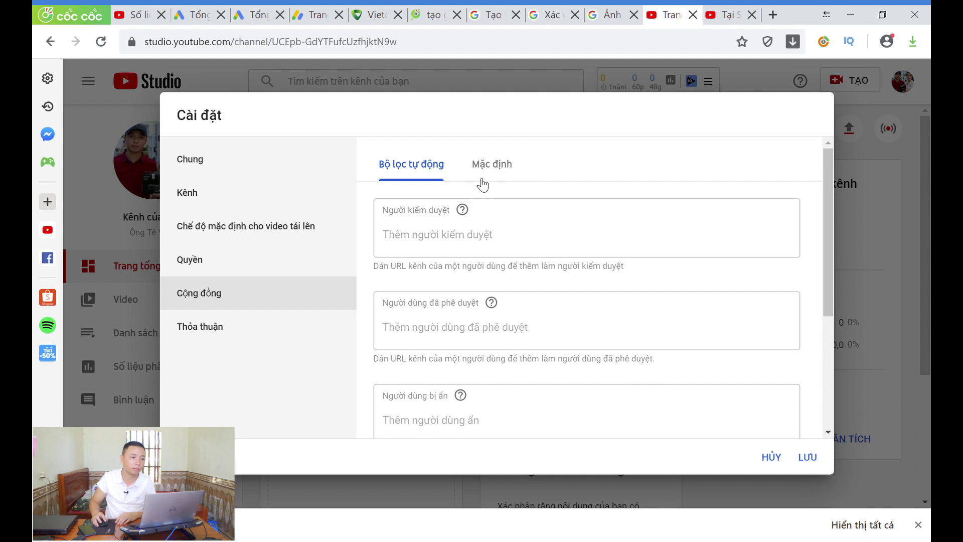
left_click(491, 165)
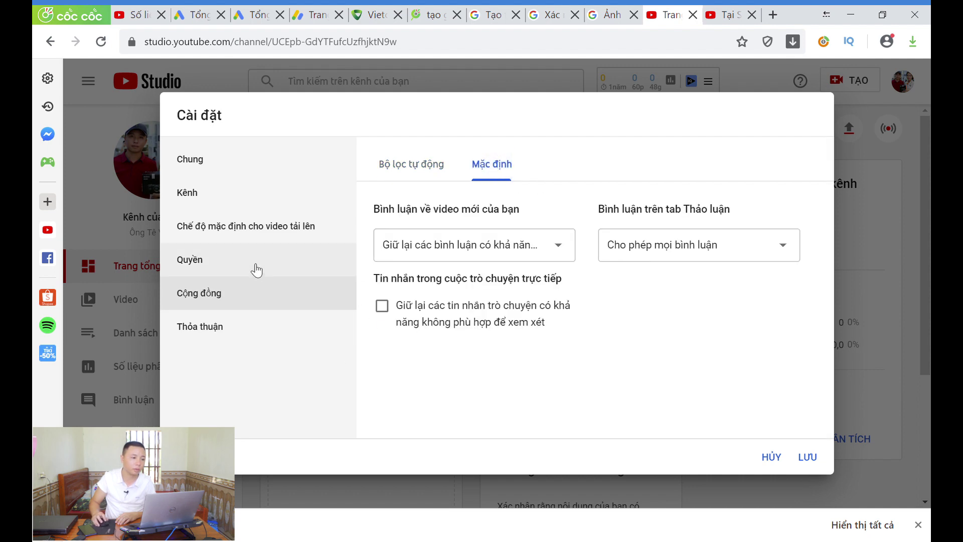
left_click(240, 168)
Step: In Kênh > Cài đặt nâng cao, choose 'Không, đặt kênh này là không dành cho trẻ em'
left_click(257, 206)
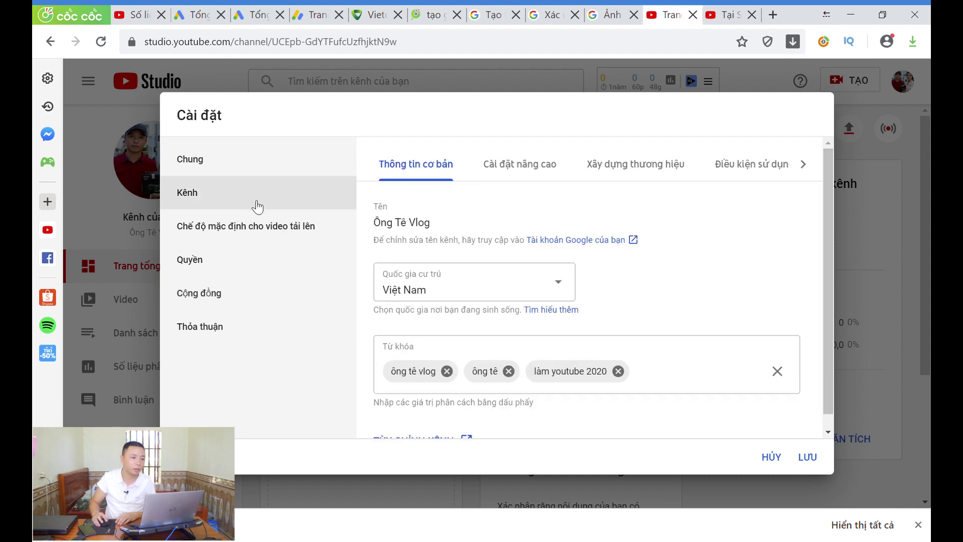
left_click(535, 174)
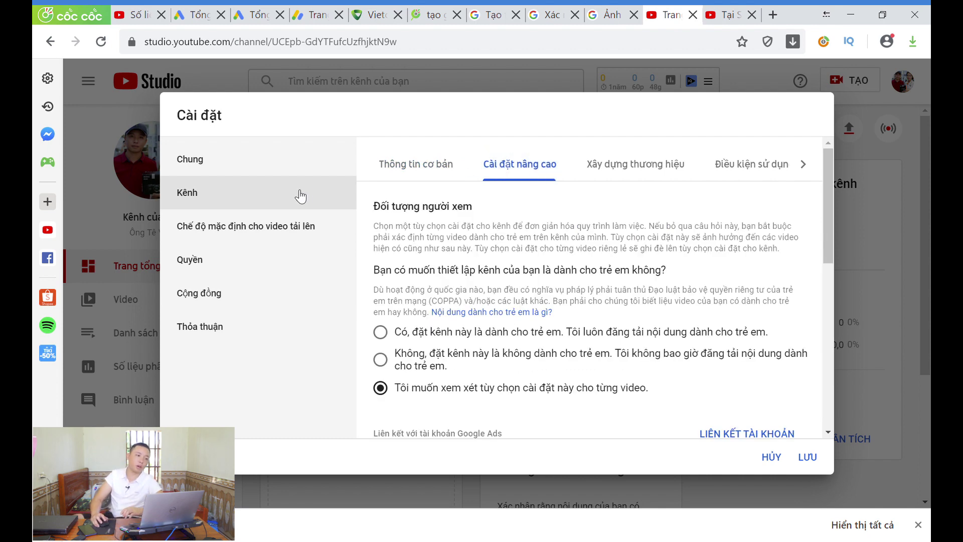
scroll(551, 350, "down", 1)
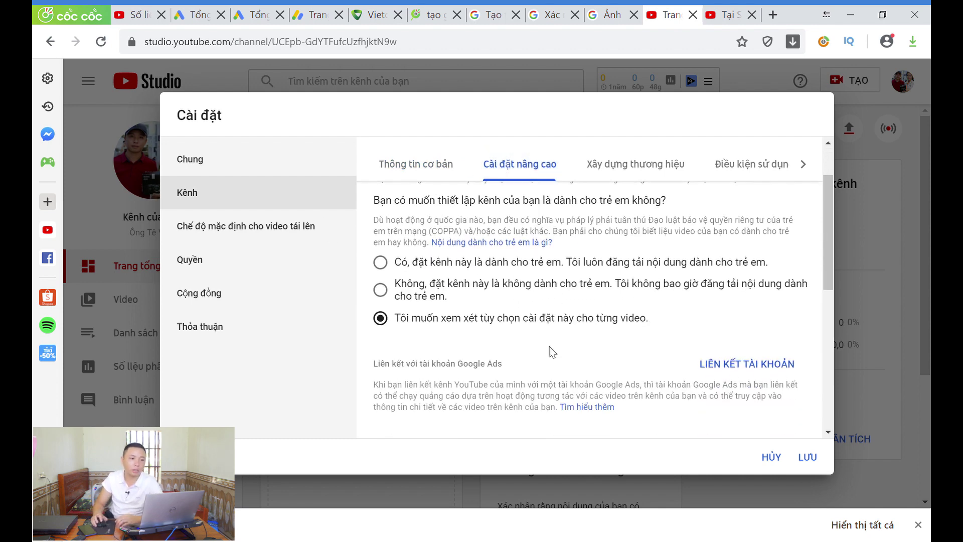
scroll(551, 352, "up", 1)
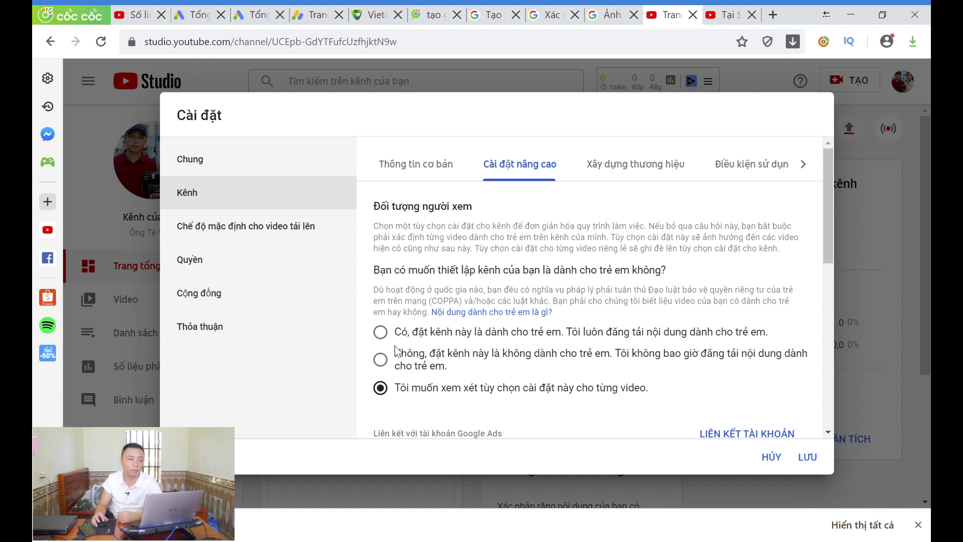
left_click(380, 333)
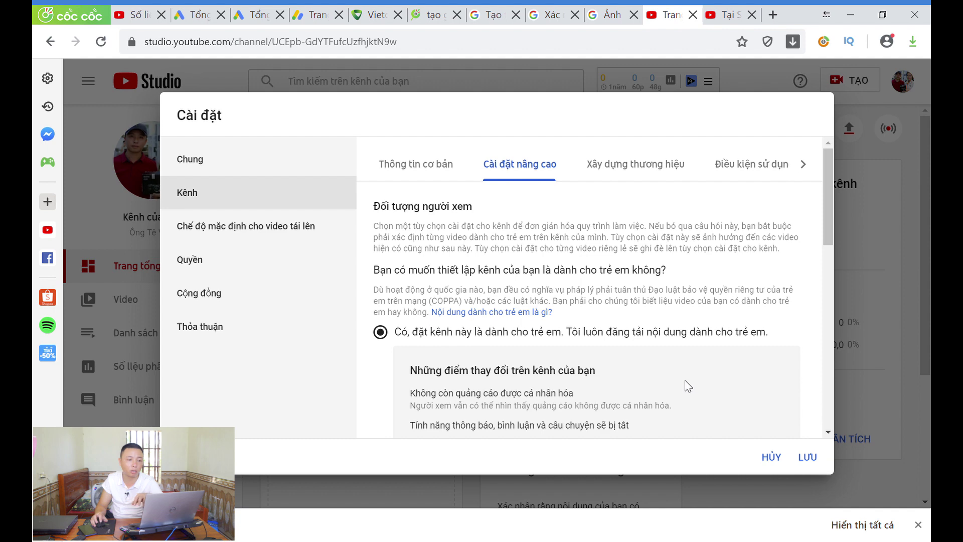
scroll(686, 387, "down", 1)
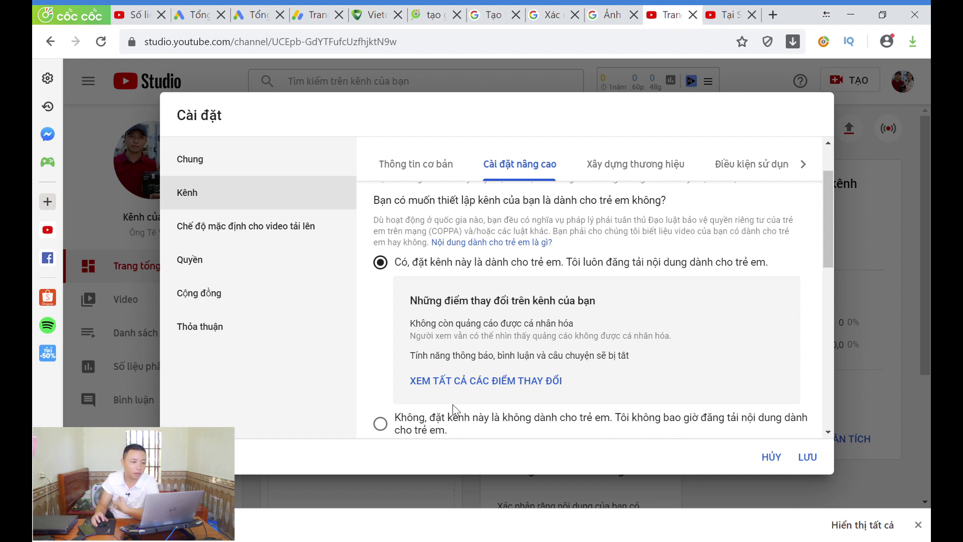
scroll(532, 394, "down", 1)
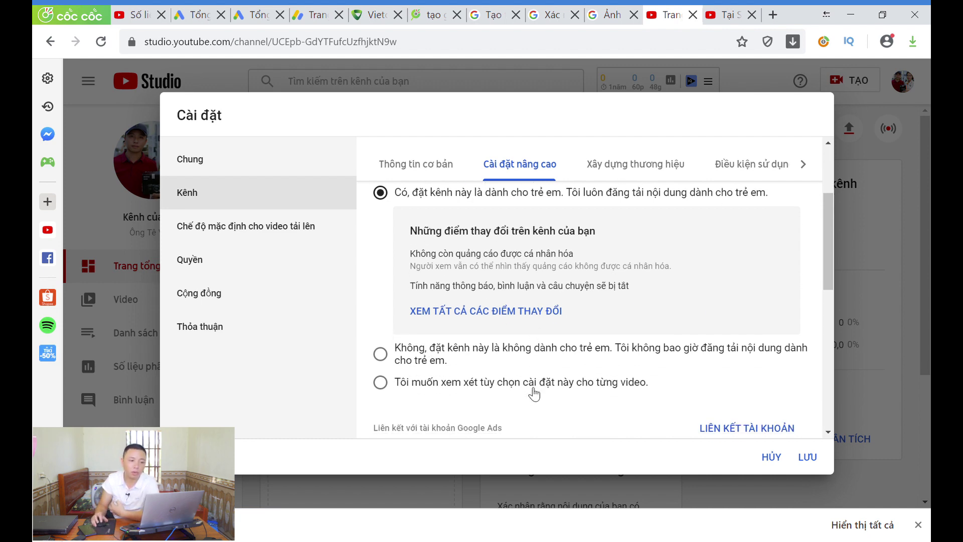
left_click(381, 354)
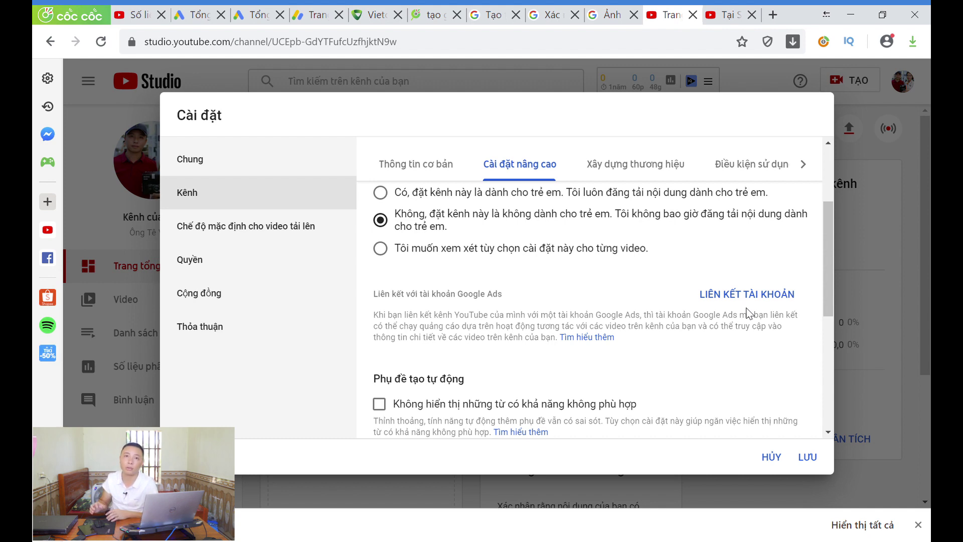
Step: Scroll through the advanced settings and open the Xây dựng thương hiệu watermark section
scroll(672, 331, "down", 3)
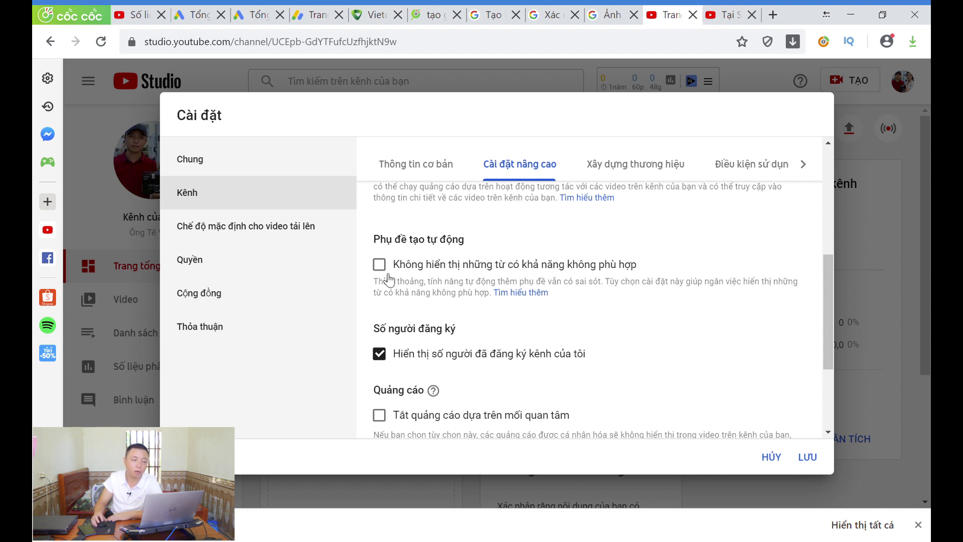
scroll(501, 353, "down", 2)
scroll(502, 353, "down", 2)
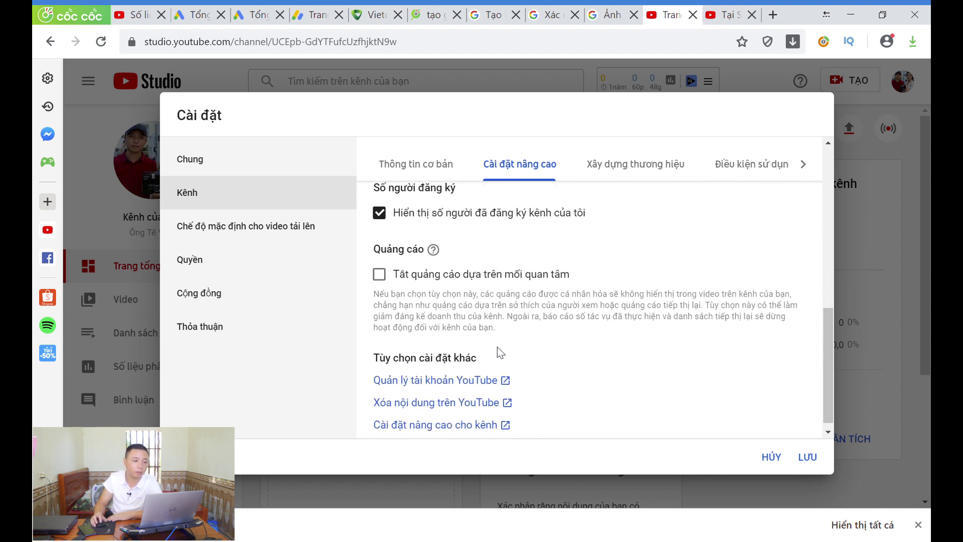
scroll(498, 352, "up", 2)
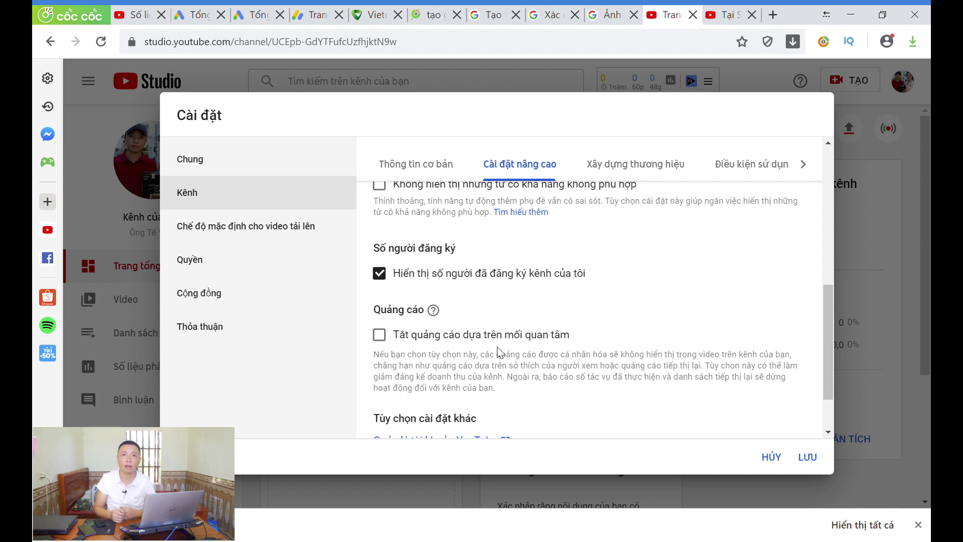
scroll(499, 351, "down", 2)
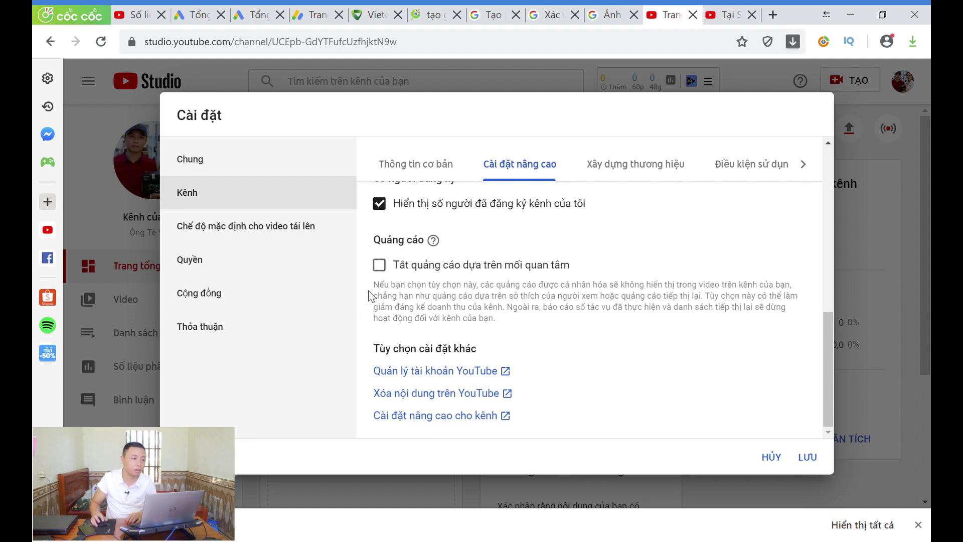
scroll(534, 267, "up", 2)
left_click(628, 168)
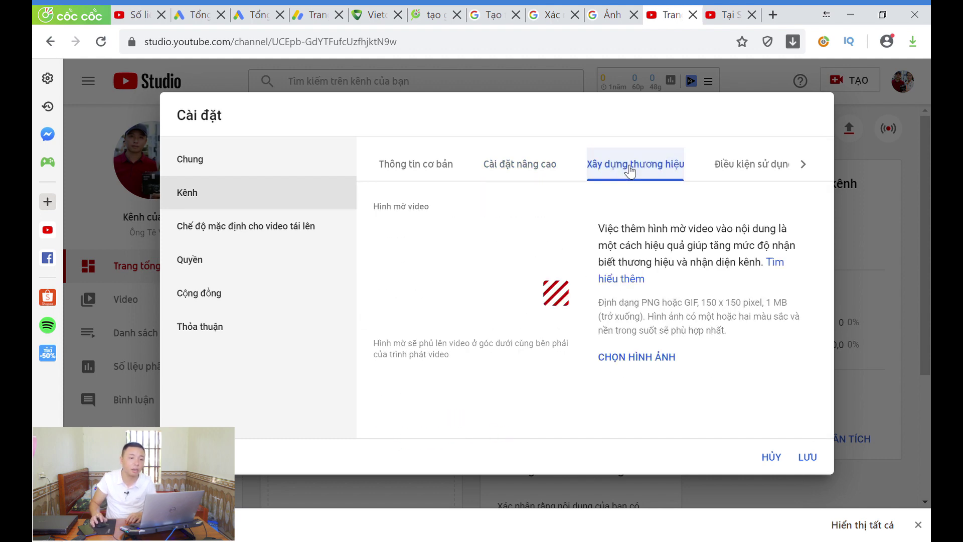
Step: Upload a watermark image set to Toàn bộ video, save, and check it on the watch page
left_click(728, 20)
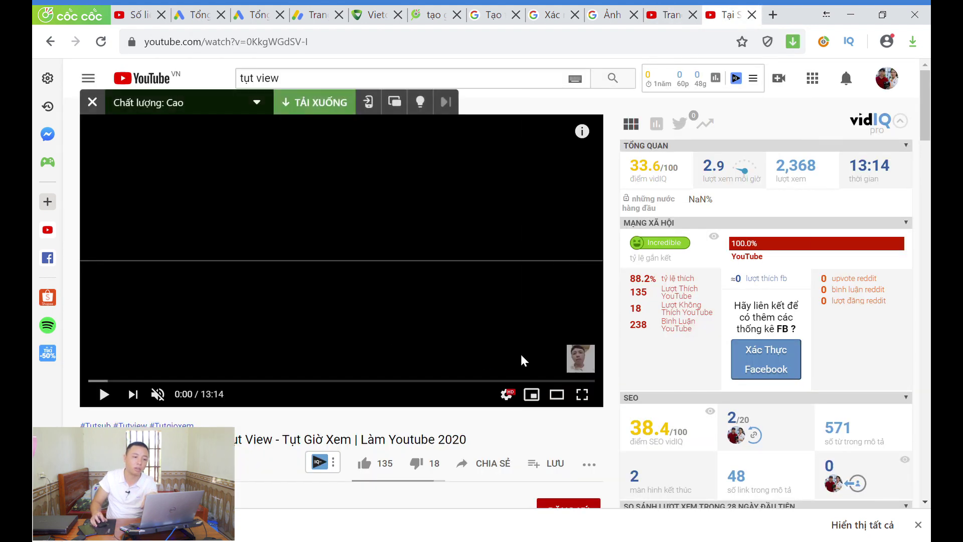
mouse_move(598, 362)
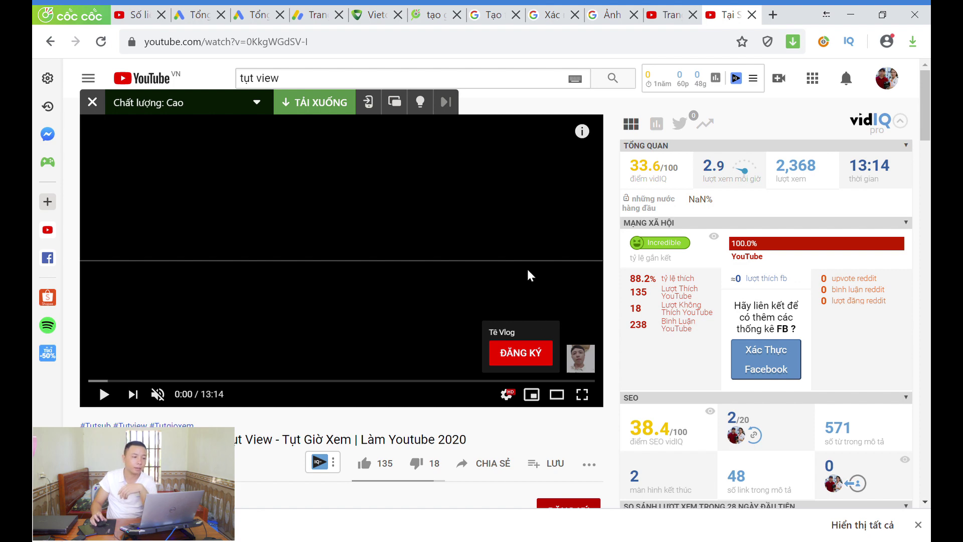
left_click(668, 17)
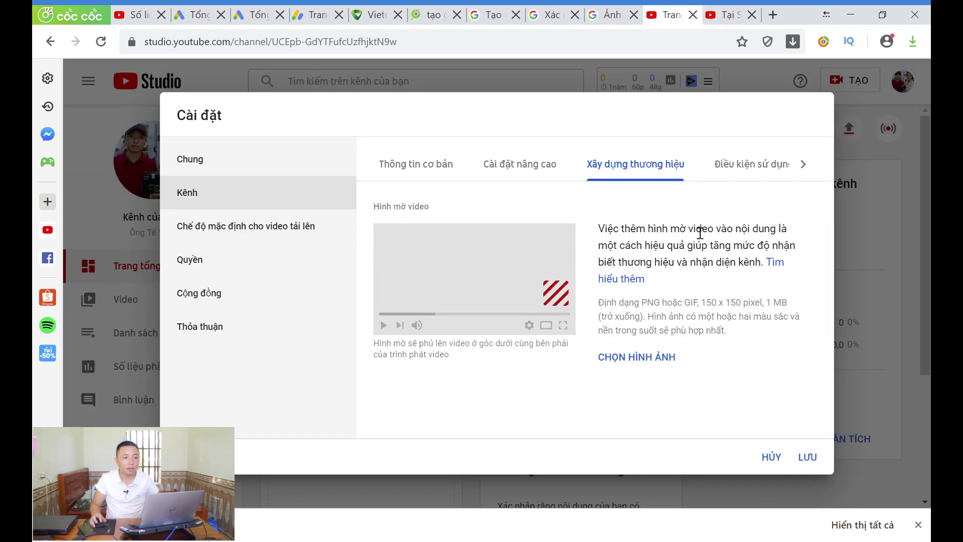
left_click(641, 355)
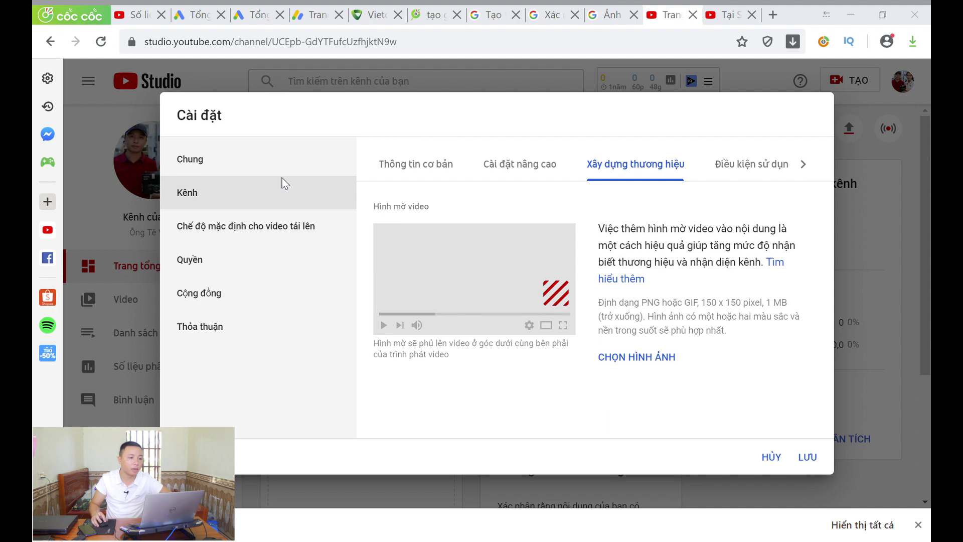
key("Return")
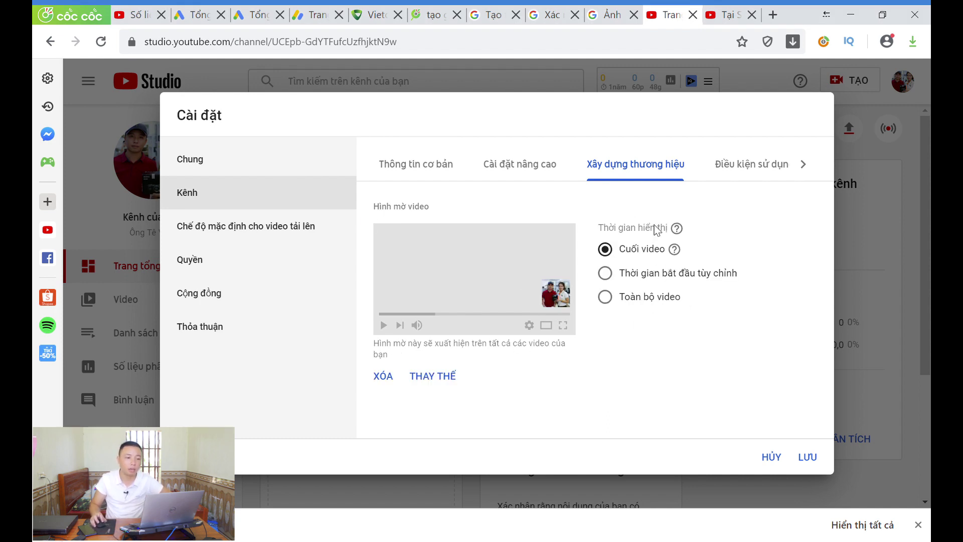
left_click(606, 299)
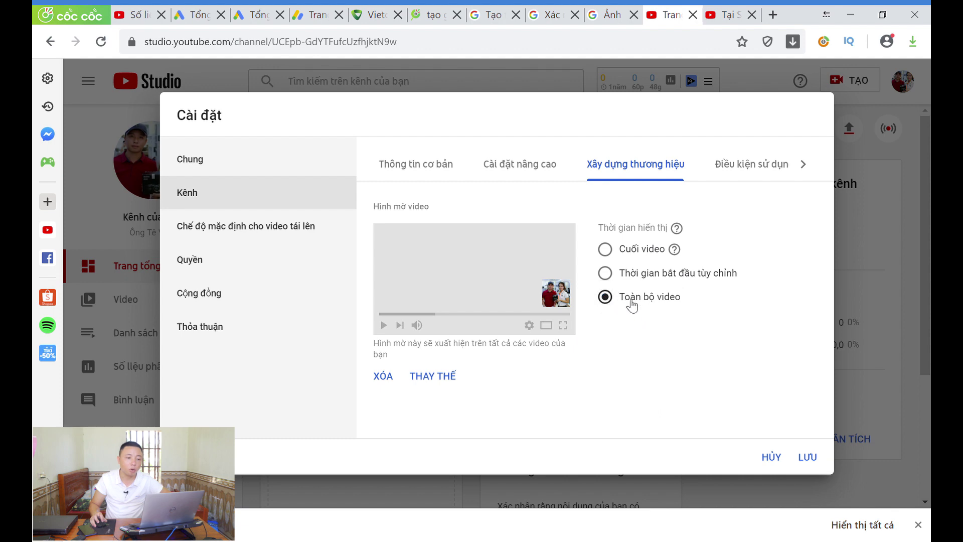
left_click(813, 458)
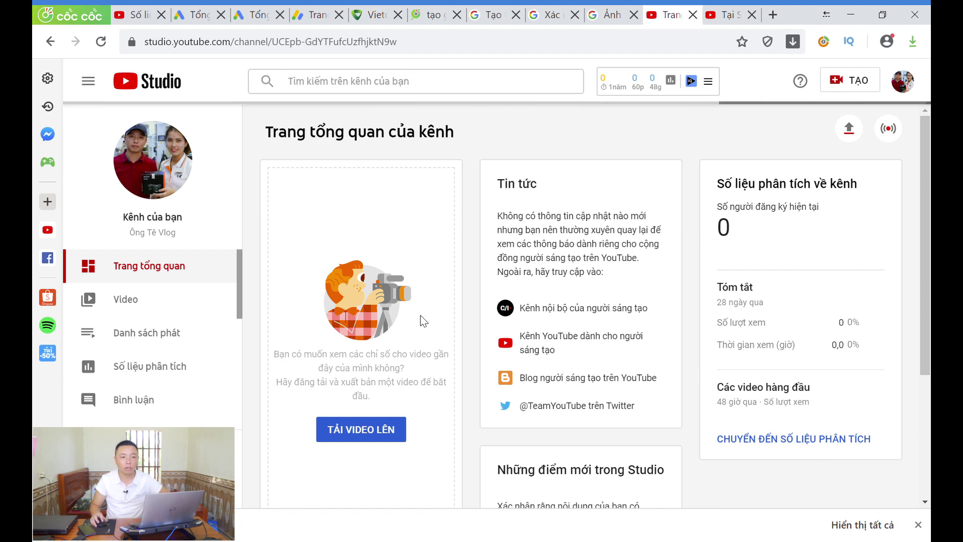
left_click(736, 16)
mouse_move(590, 374)
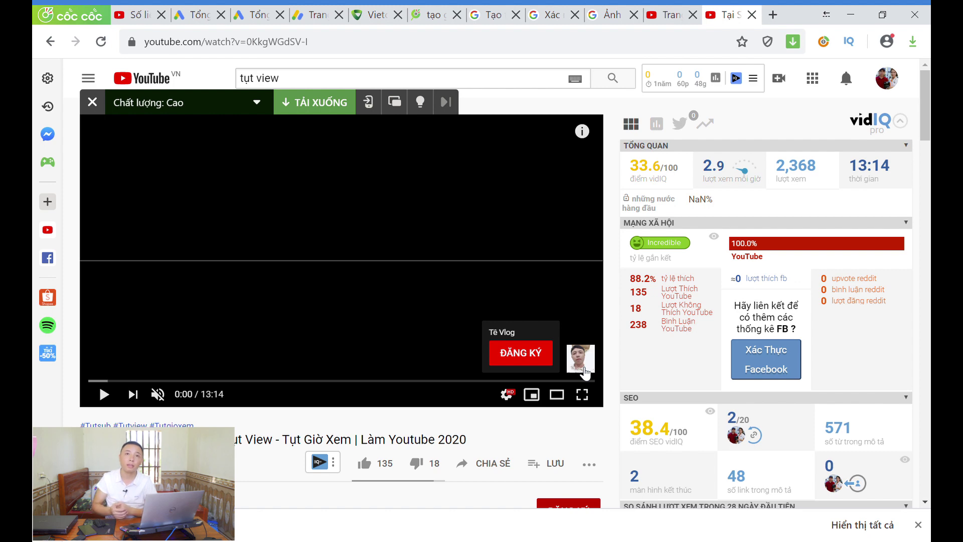
Step: Search Google Images for 'logo subscribe' in a new tab, then return to YouTube Studio
left_click(771, 15)
type("lo")
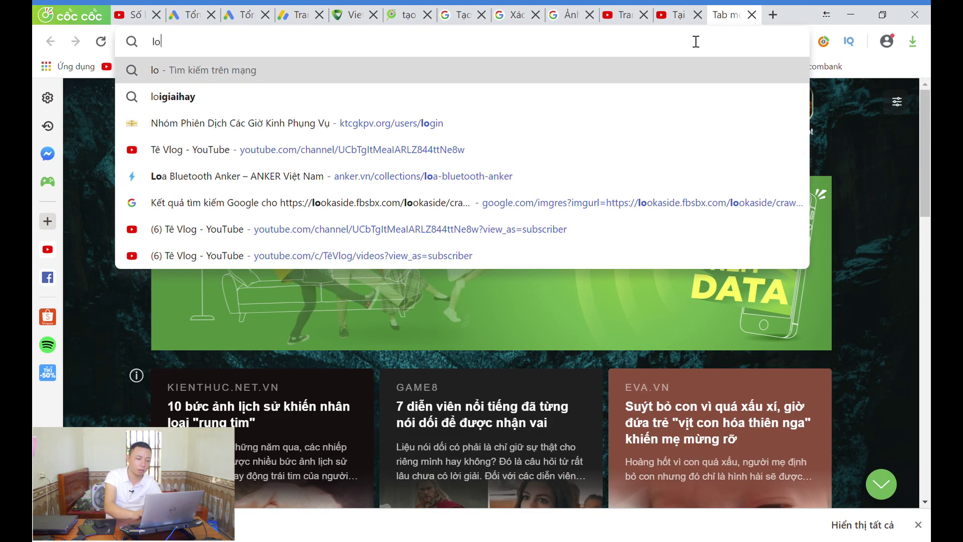
type("go su")
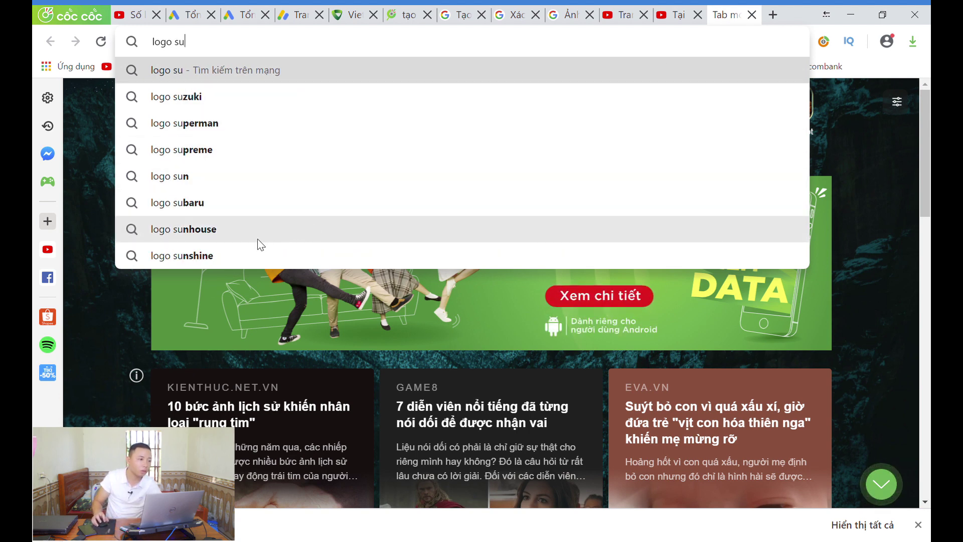
type("b")
key("Down")
key("Down")
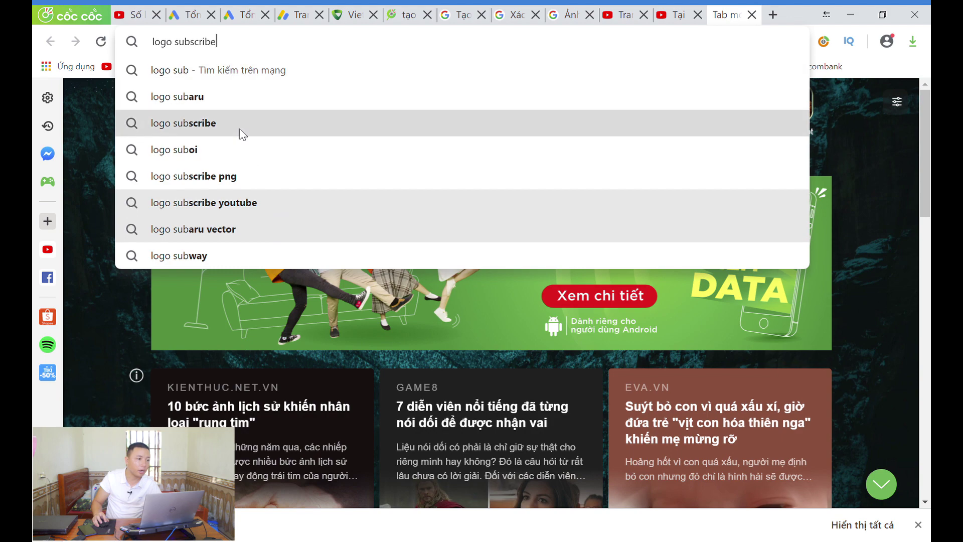
key("Return")
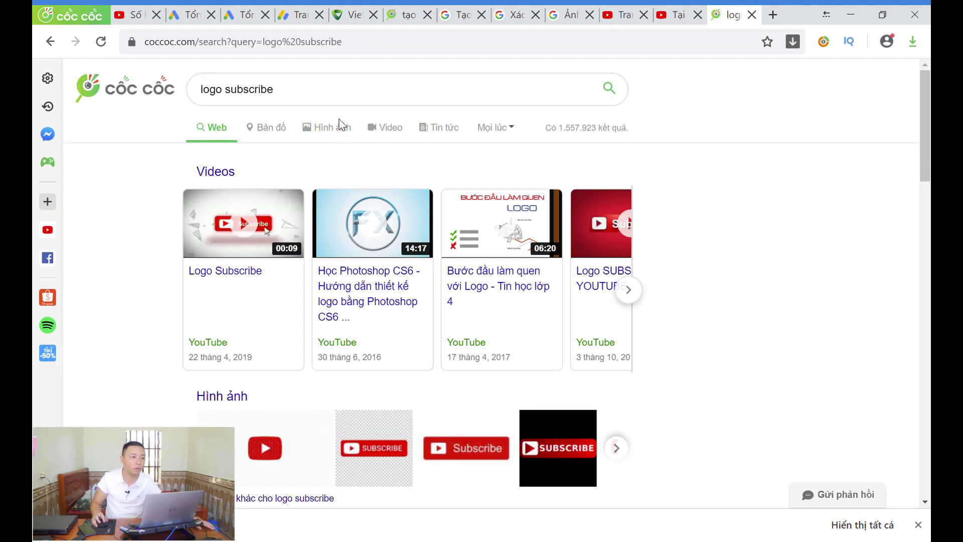
left_click(341, 128)
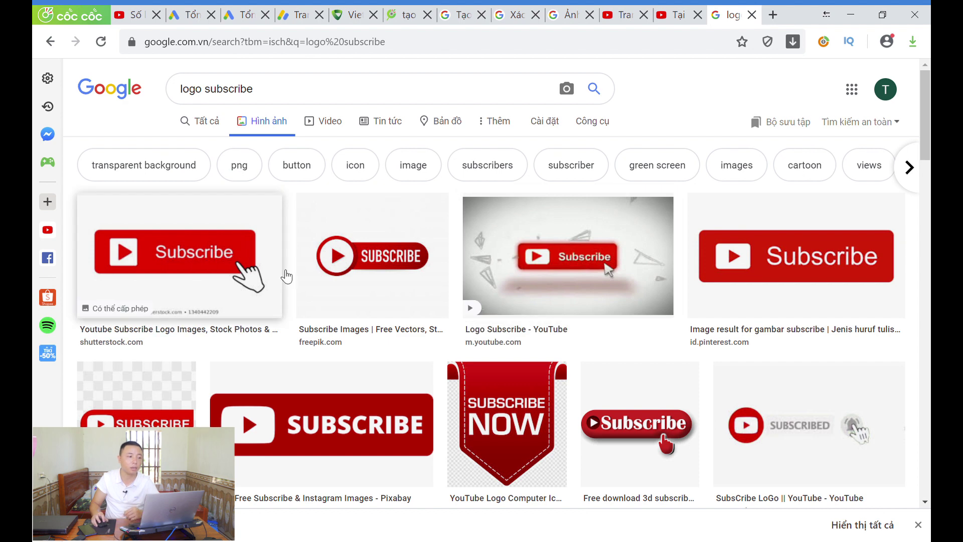
left_click(675, 20)
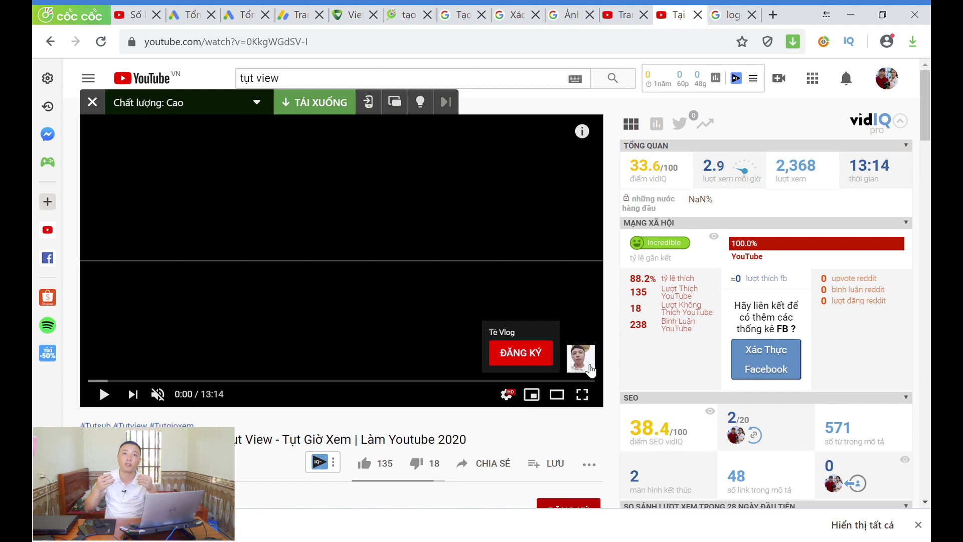
left_click(625, 18)
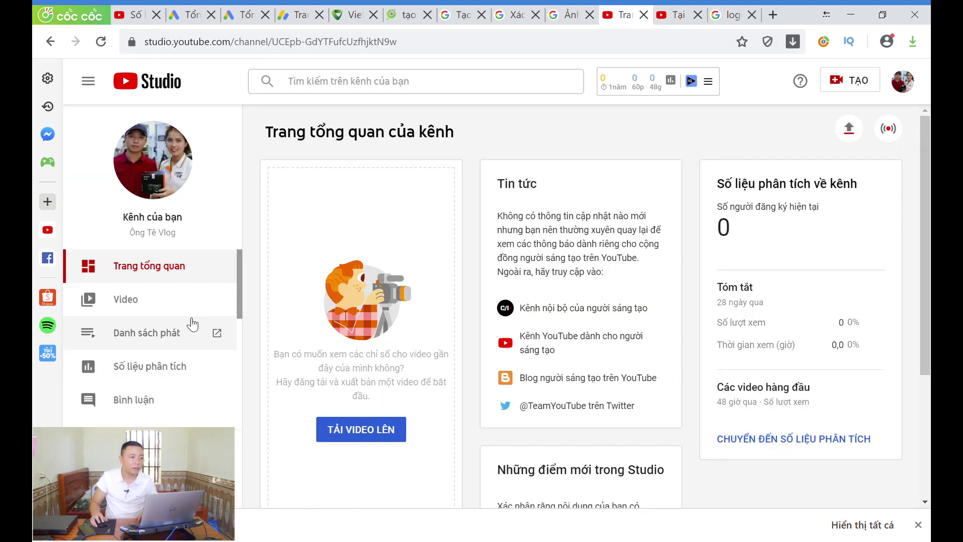